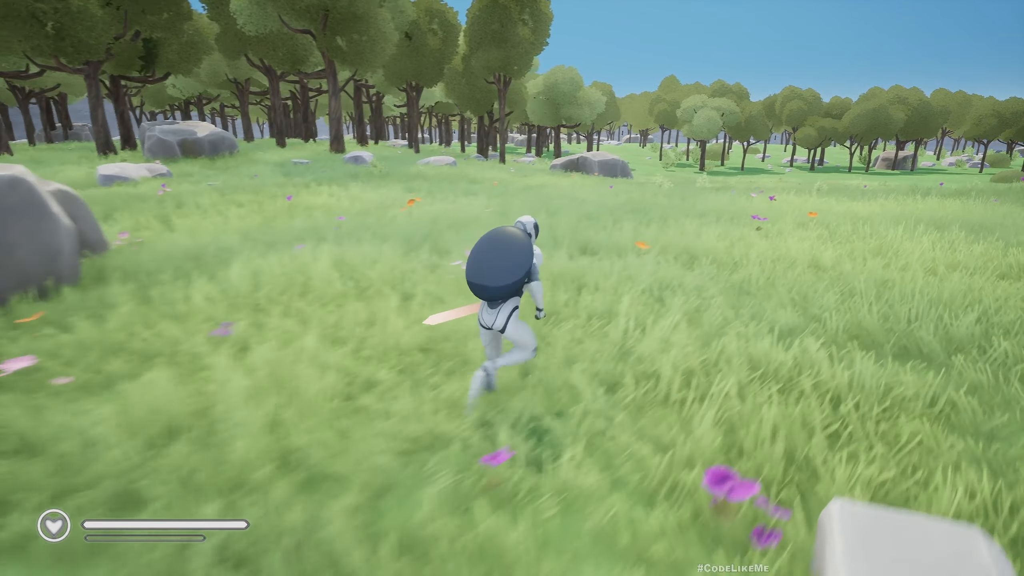
Test crouching and standing up while moving the character, stop the play session and restore the normal editor layout.
{"action": "key", "text": "c"}
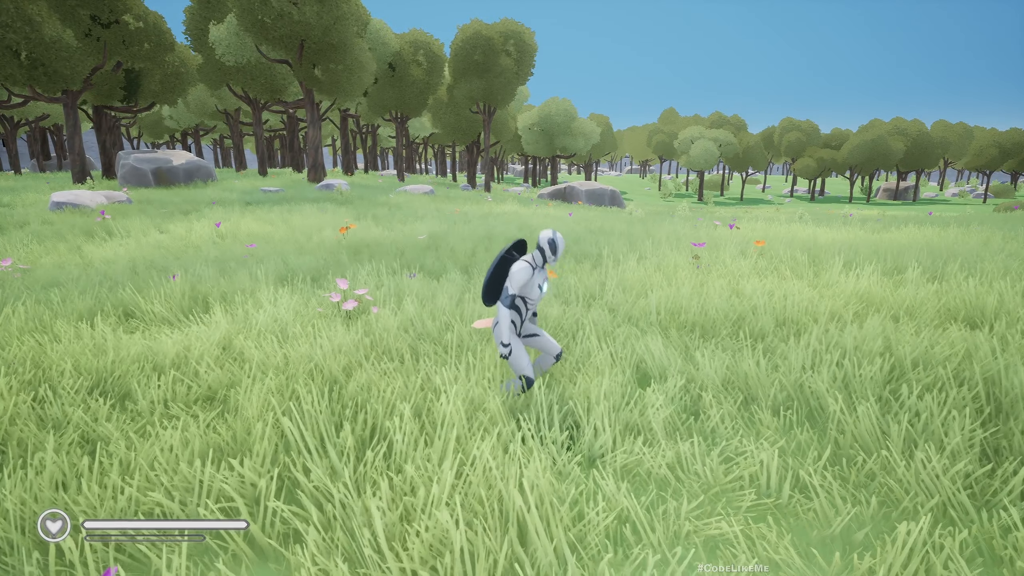
{"action": "key", "text": "c"}
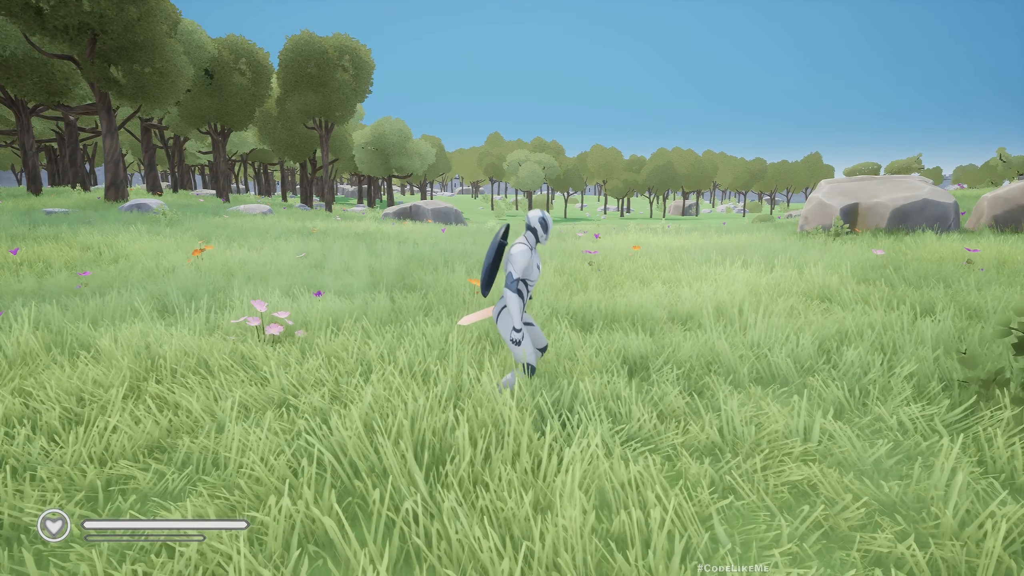
{"action": "key", "text": "d"}
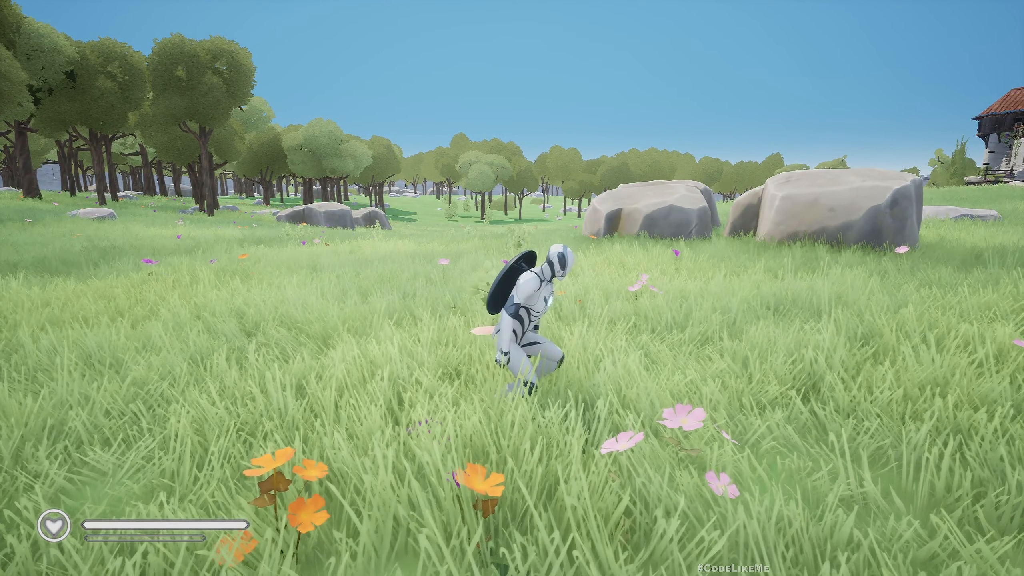
{"action": "key", "text": "d"}
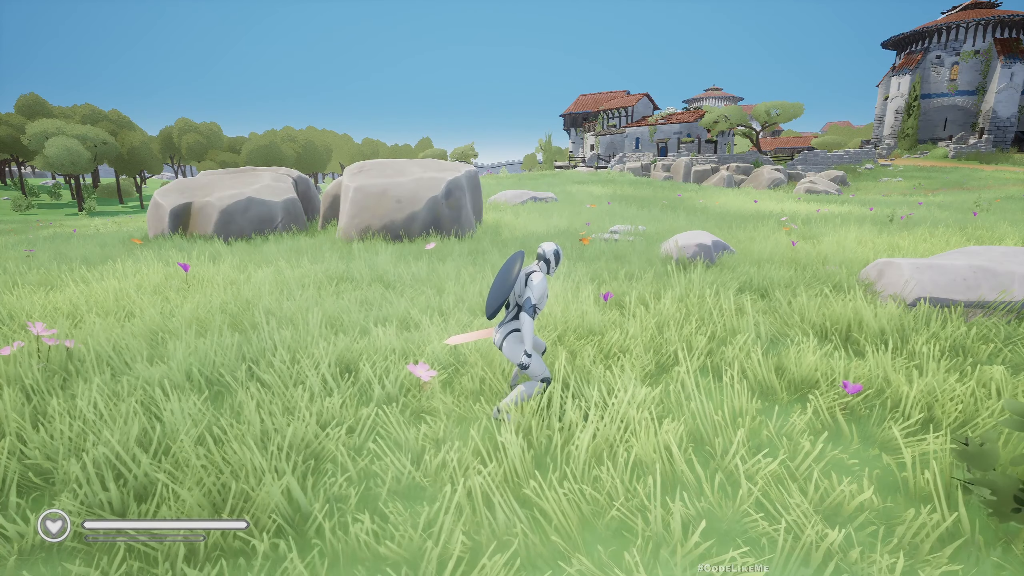
{"action": "key", "text": "Escape"}
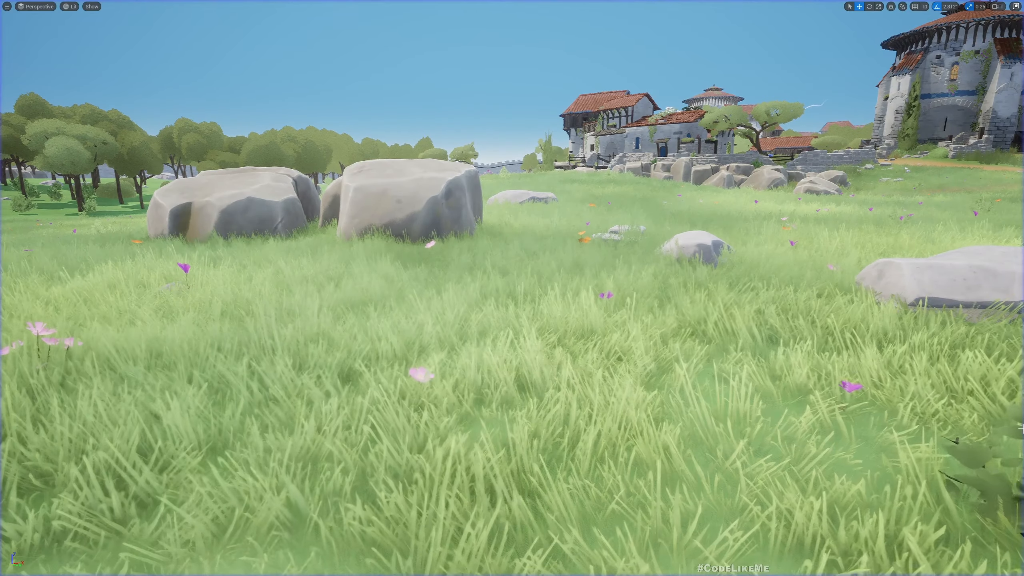
{"action": "key", "text": "F11"}
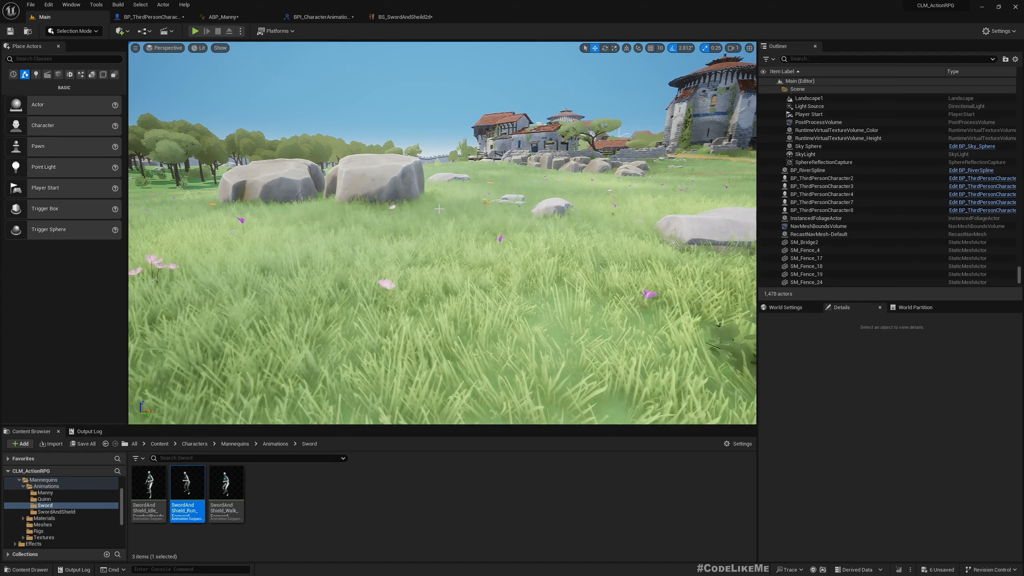
Switch to the browser and look through the Action RPG posts on the CodeLikeMe Patreon page.
{"action": "key", "text": "alt+Tab"}
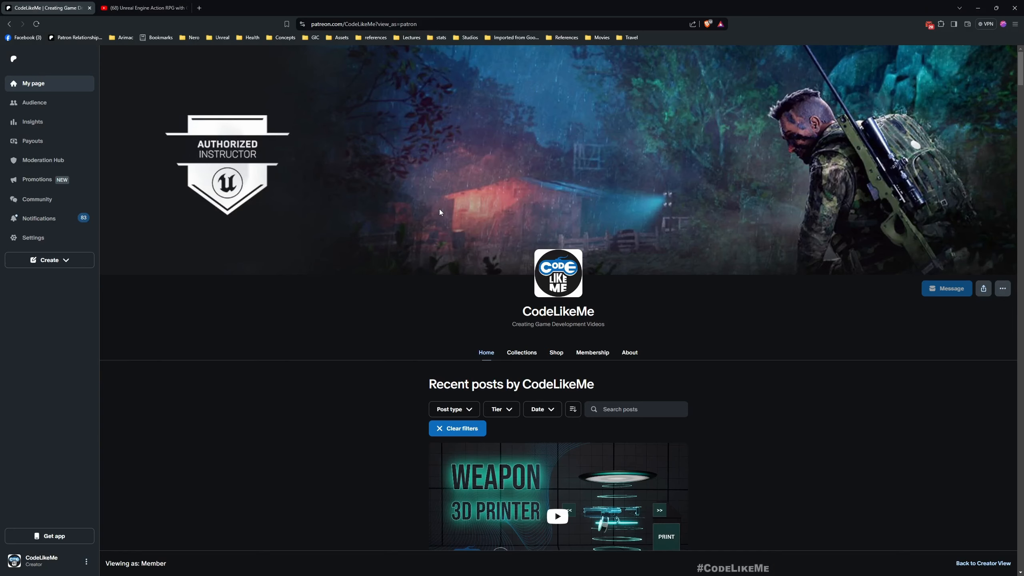
{"action": "scroll", "coordinate": [444, 218], "scroll_direction": "down", "scroll_amount": 5}
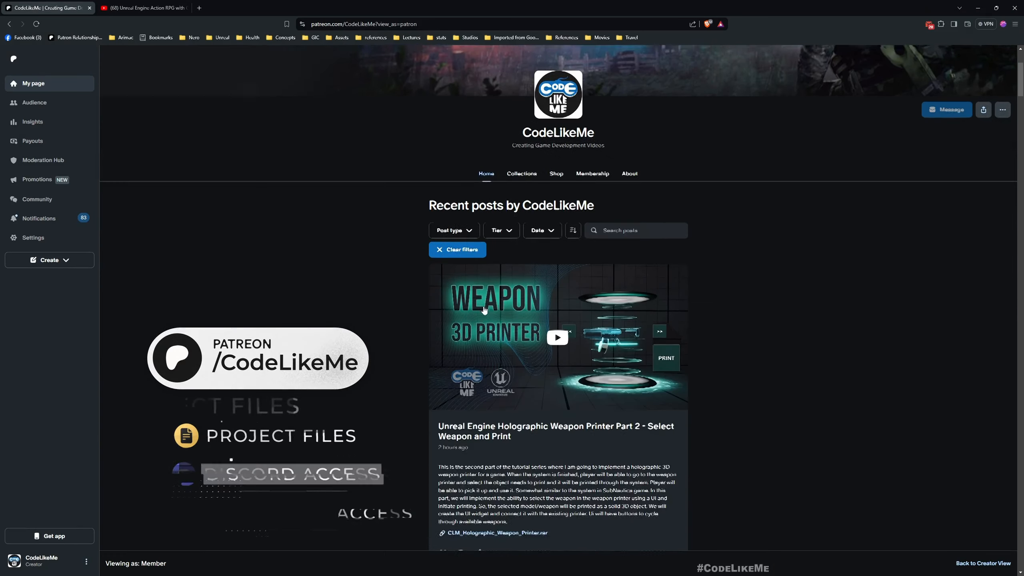
{"action": "scroll", "coordinate": [462, 263], "scroll_direction": "down", "scroll_amount": 12}
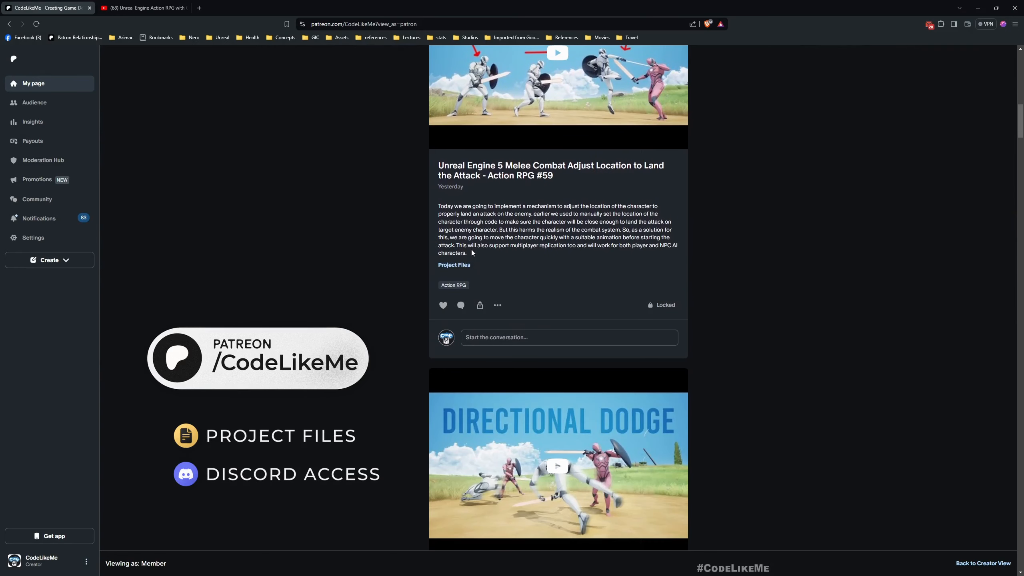
{"action": "scroll", "coordinate": [497, 227], "scroll_direction": "down", "scroll_amount": 15}
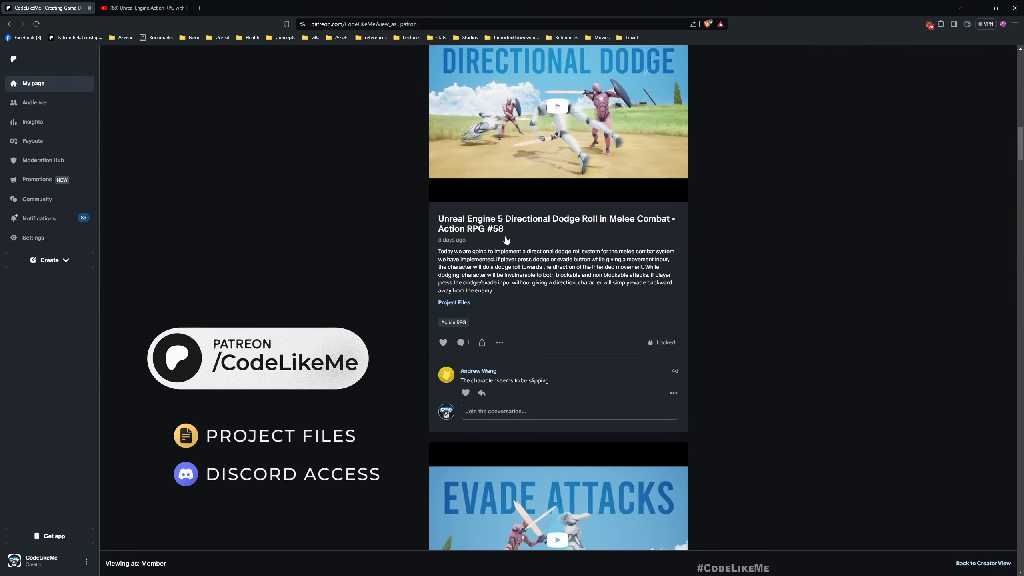
{"action": "scroll", "coordinate": [507, 236], "scroll_direction": "down", "scroll_amount": 15}
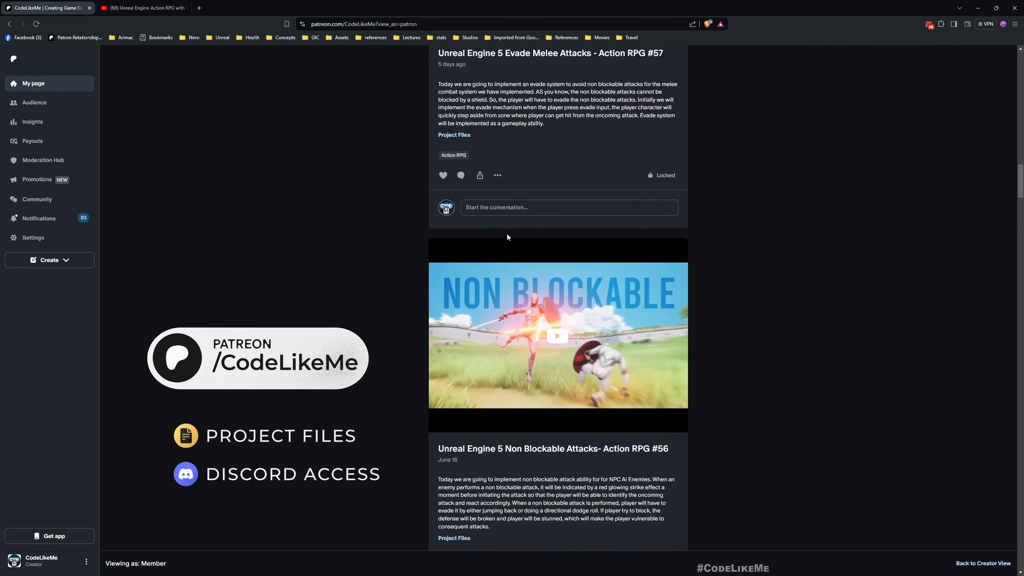
{"action": "scroll", "coordinate": [507, 237], "scroll_direction": "down", "scroll_amount": 15}
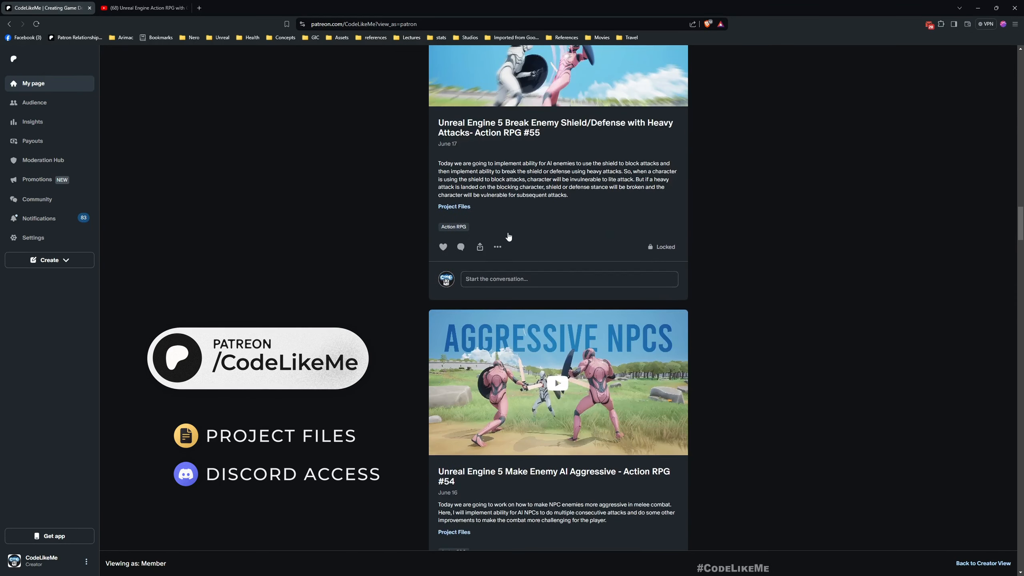
{"action": "scroll", "coordinate": [508, 238], "scroll_direction": "down", "scroll_amount": 15}
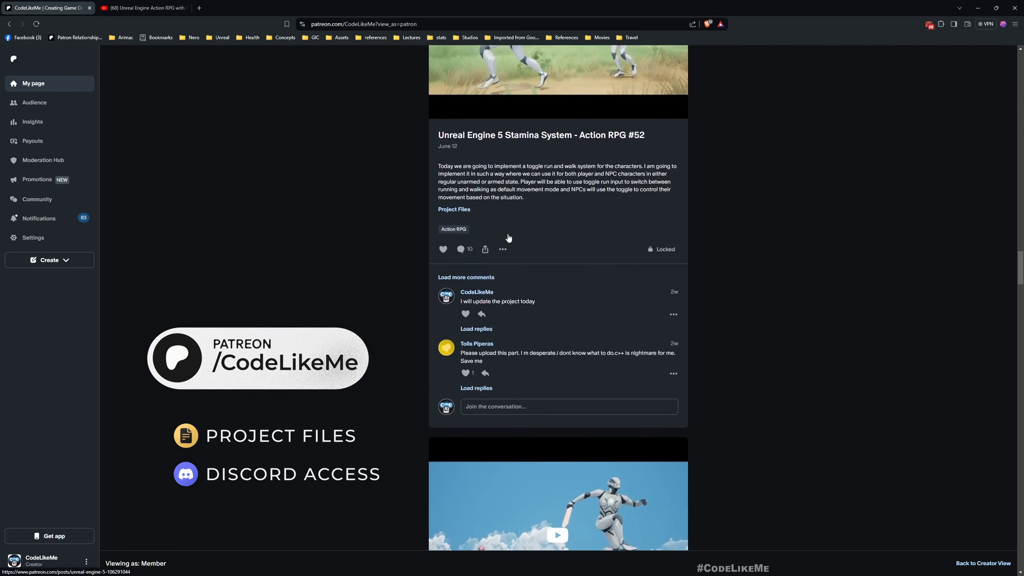
{"action": "scroll", "coordinate": [508, 238], "scroll_direction": "down", "scroll_amount": 18}
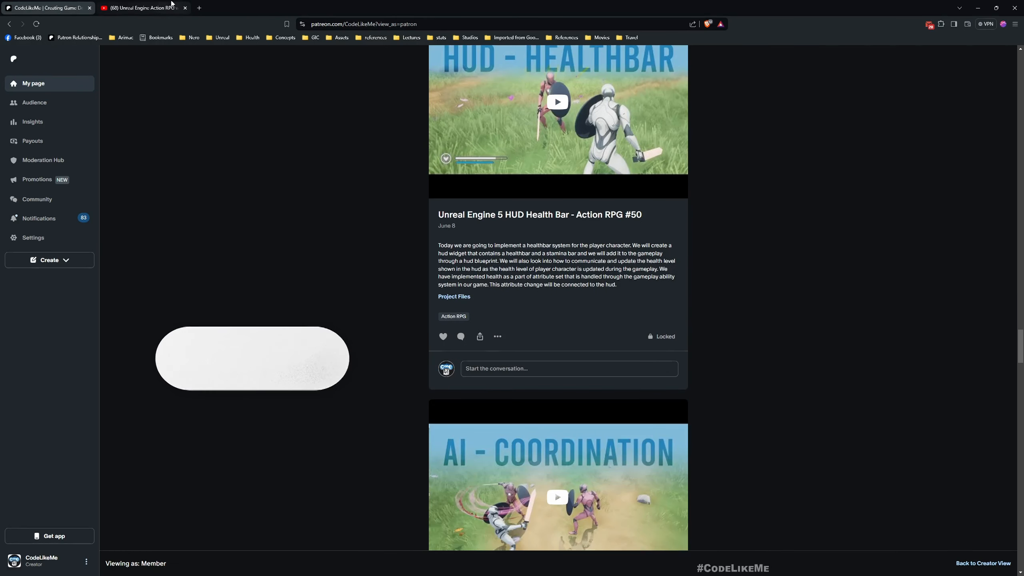
Look through the YouTube playlist Unreal Engine Action RPG with Gameplay Ability System.
{"action": "key", "text": "ctrl+Tab"}
{"action": "scroll", "coordinate": [336, 215], "scroll_direction": "down", "scroll_amount": 10}
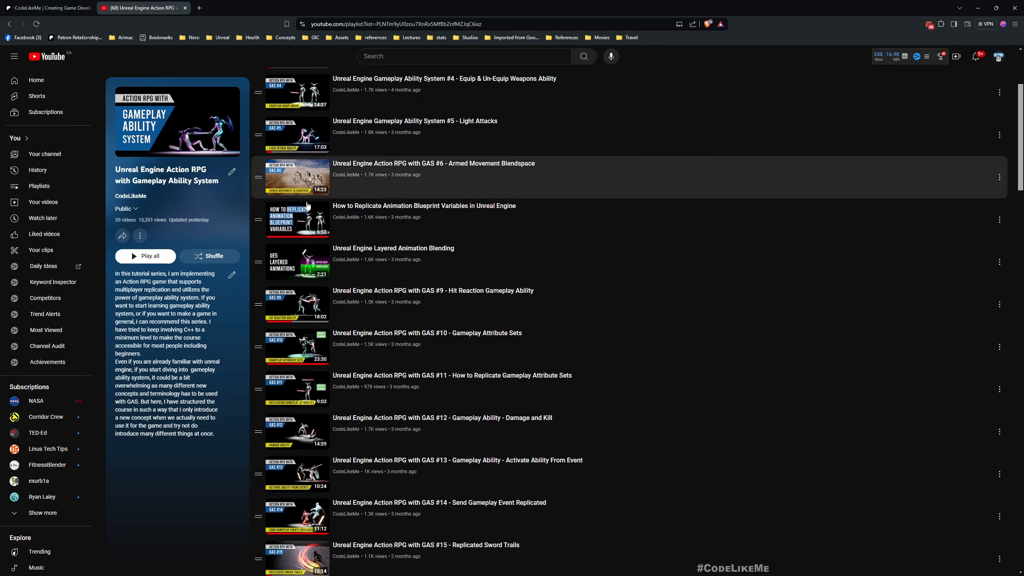
{"action": "scroll", "coordinate": [343, 226], "scroll_direction": "down", "scroll_amount": 7}
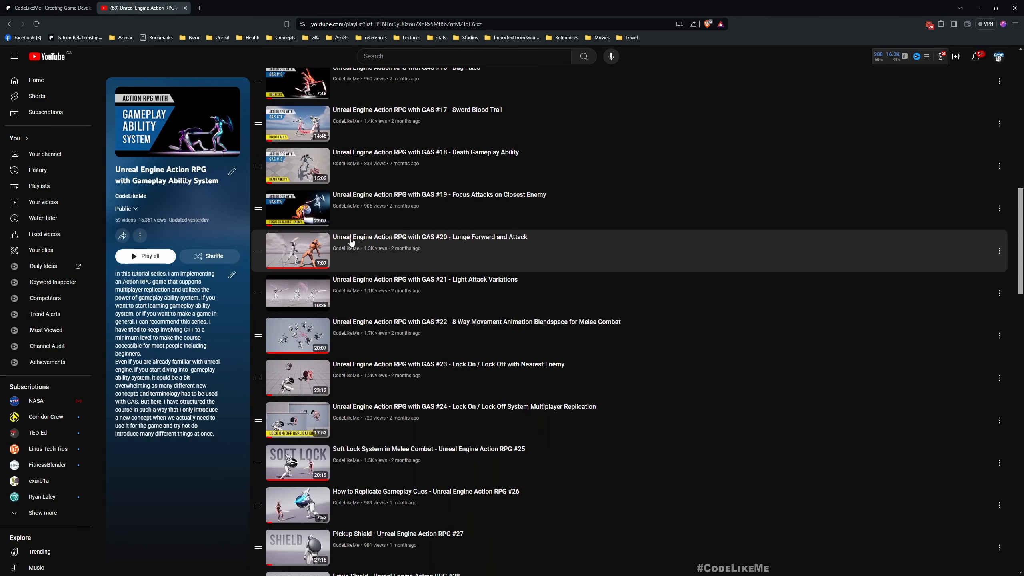
{"action": "scroll", "coordinate": [427, 249], "scroll_direction": "down", "scroll_amount": 12}
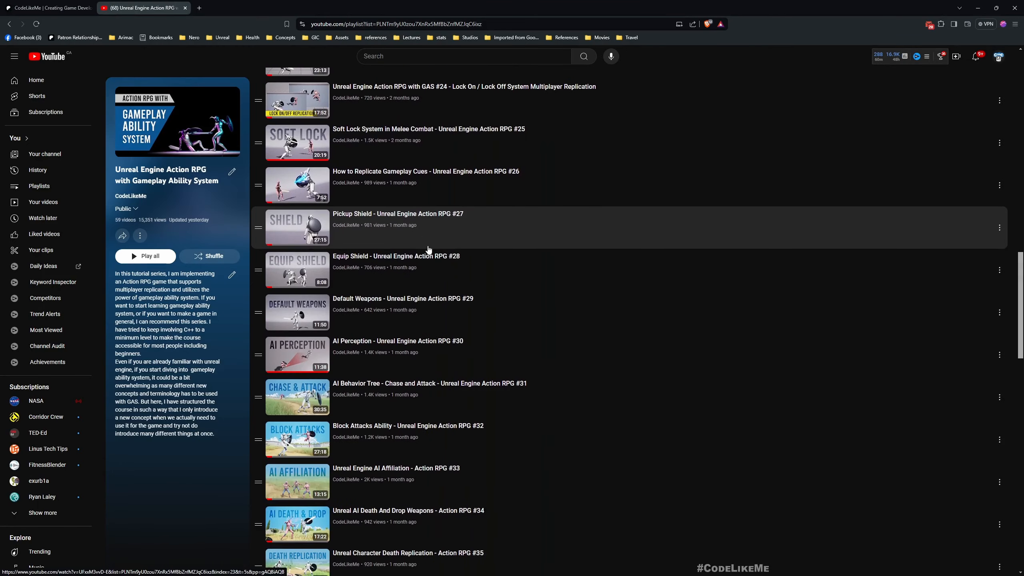
{"action": "scroll", "coordinate": [441, 257], "scroll_direction": "down", "scroll_amount": 5}
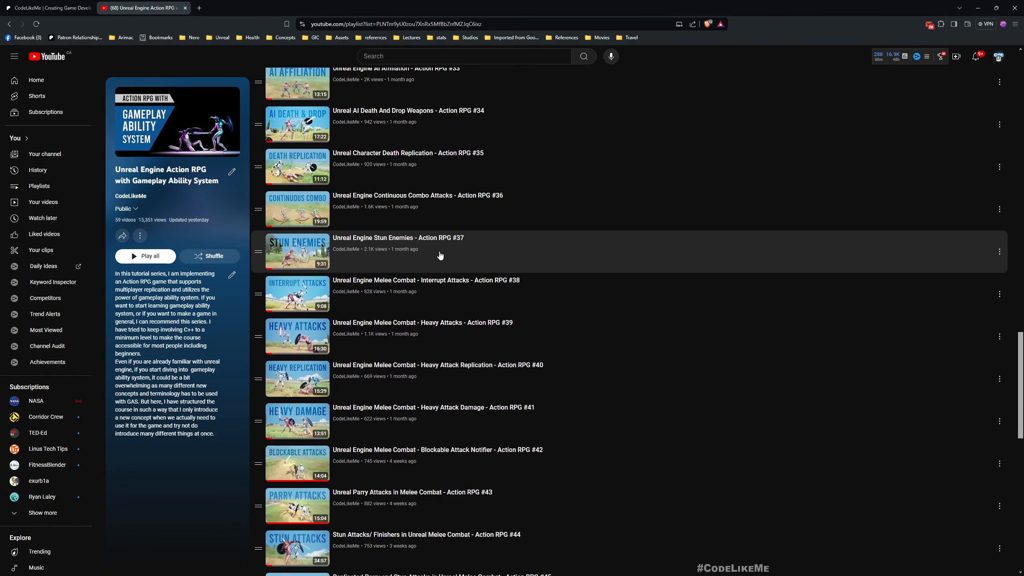
{"action": "scroll", "coordinate": [440, 255], "scroll_direction": "down", "scroll_amount": 10}
{"action": "scroll", "coordinate": [441, 253], "scroll_direction": "down", "scroll_amount": 5}
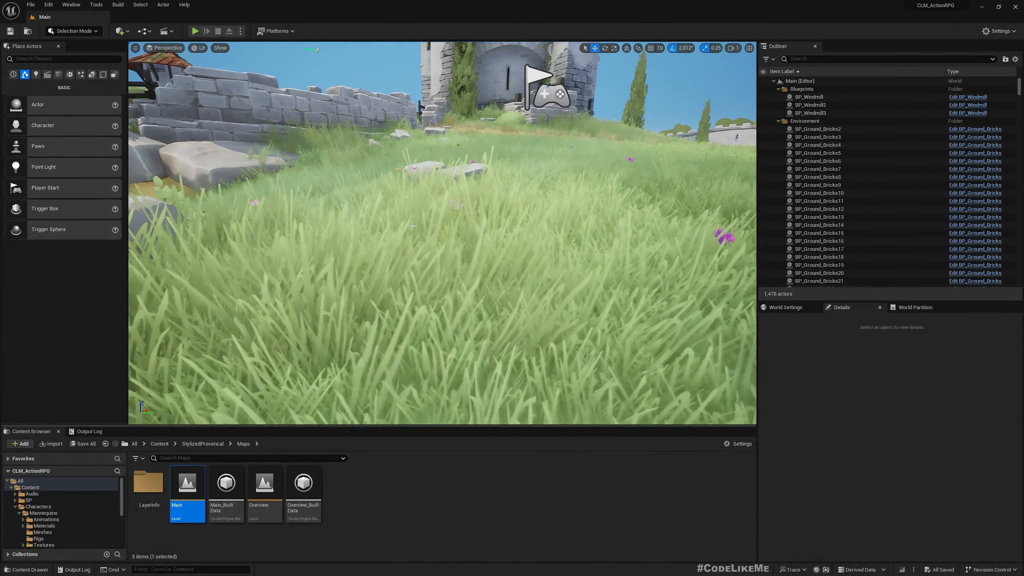
Playtest the Main level in Unreal Editor, trying the character's movement in full screen, and end the session.
{"action": "key", "text": "alt+p"}
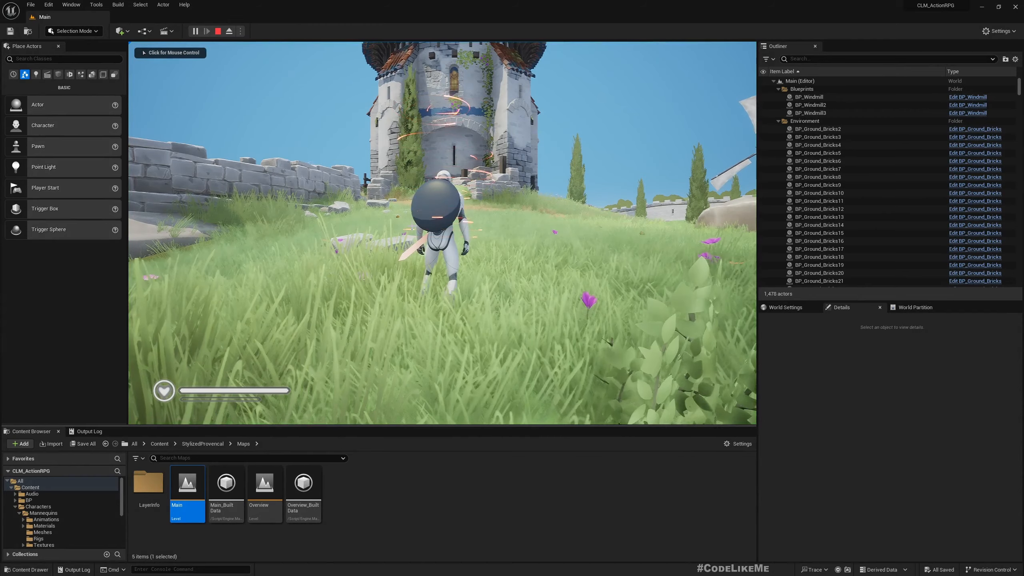
{"action": "left_click", "coordinate": [413, 230]}
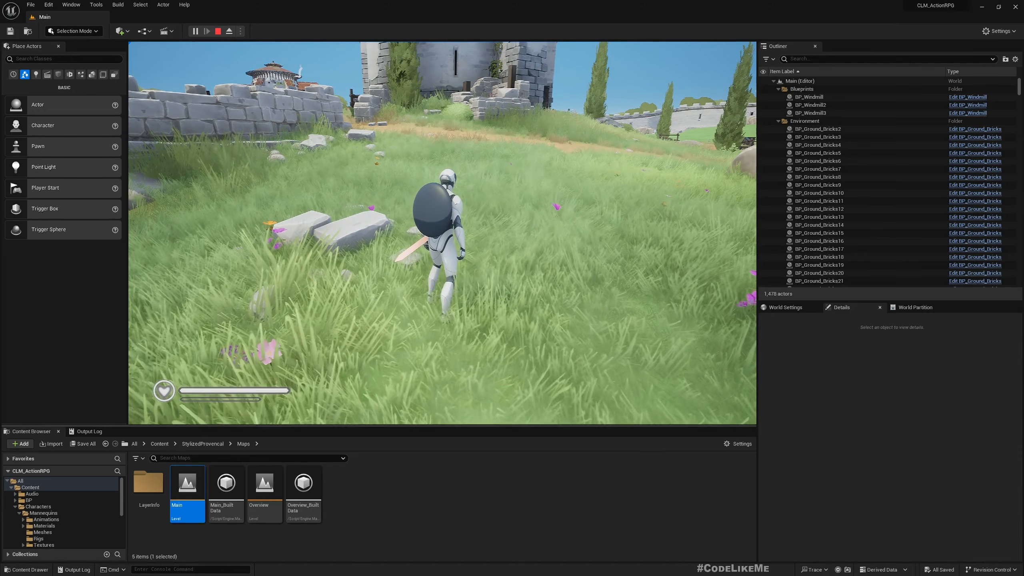
{"action": "key", "text": "F11"}
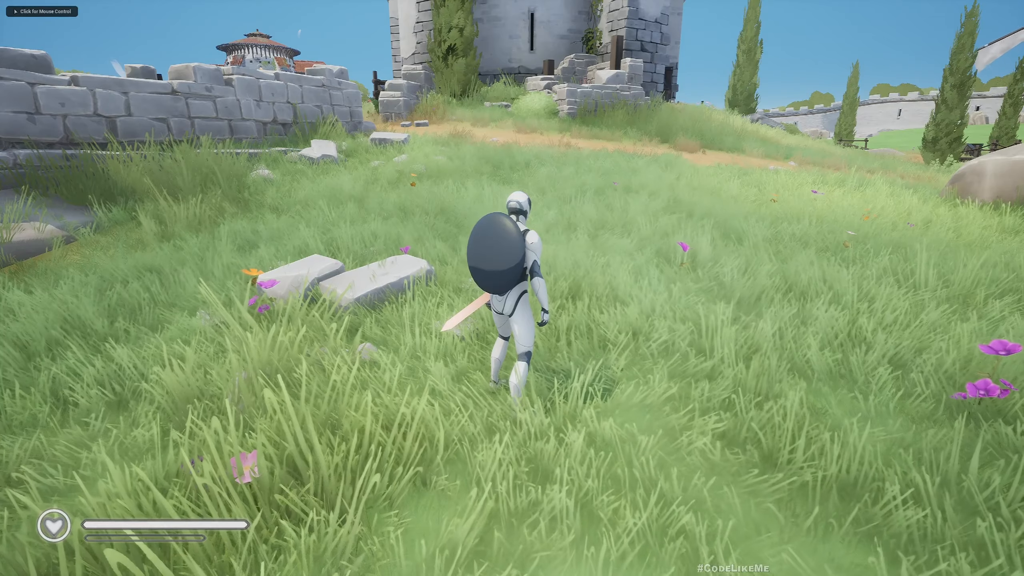
{"action": "left_click", "coordinate": [419, 264]}
{"action": "key", "text": "F11"}
{"action": "key", "text": "Escape"}
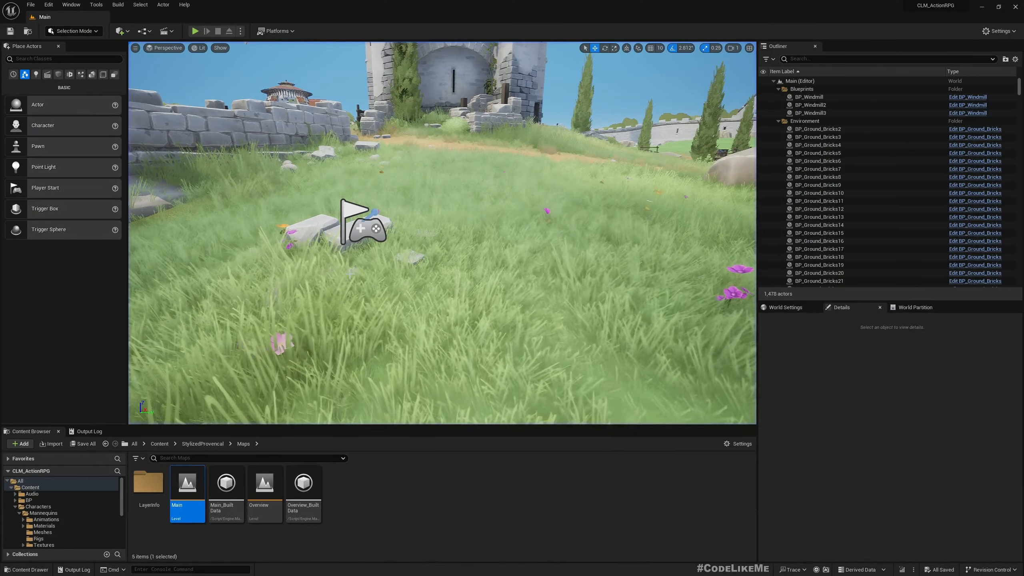
Collapse the Characters folder and open the BP_ThirdPersonCharacter blueprint from a character placed behind the stone wall in the level.
{"action": "left_click", "coordinate": [15, 506]}
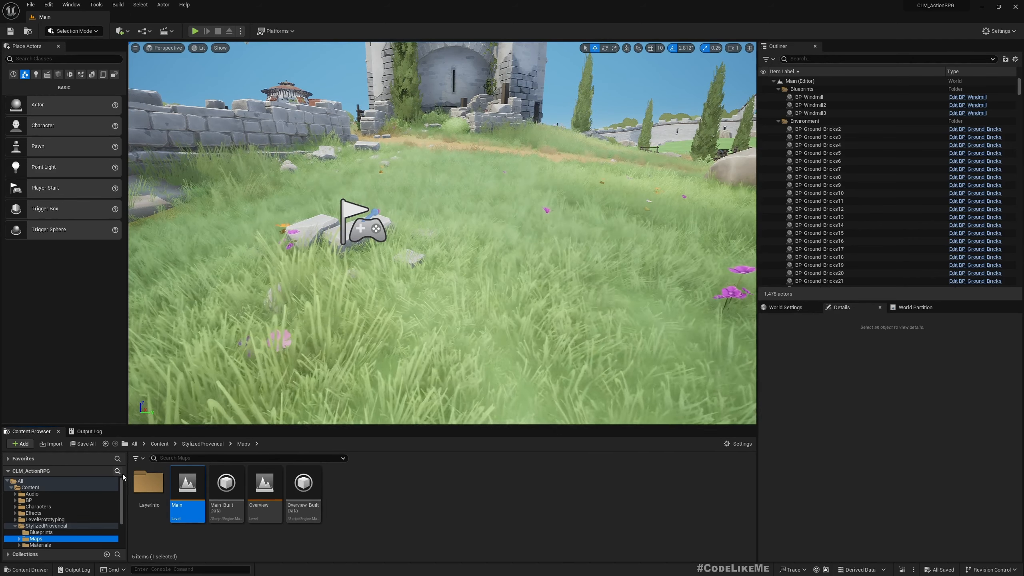
{"action": "right_click_drag", "start_coordinate": [504, 242], "coordinate": [464, 244]}
{"action": "key", "text": "e"}
{"action": "right_click_drag", "start_coordinate": [358, 194], "coordinate": [359, 195]}
{"action": "key", "text": "w"}
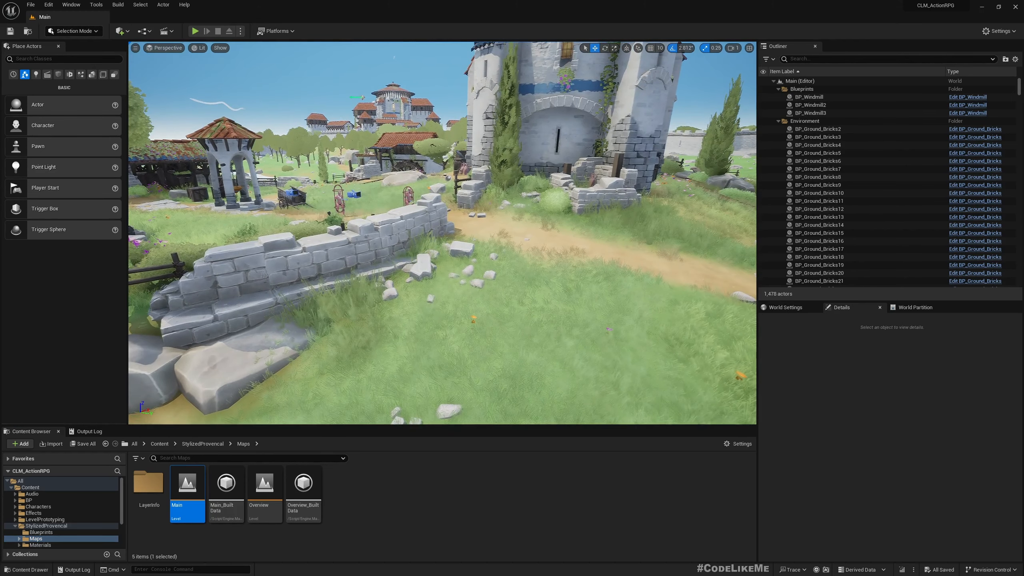
{"action": "left_click", "coordinate": [340, 197]}
{"action": "left_click", "coordinate": [965, 203]}
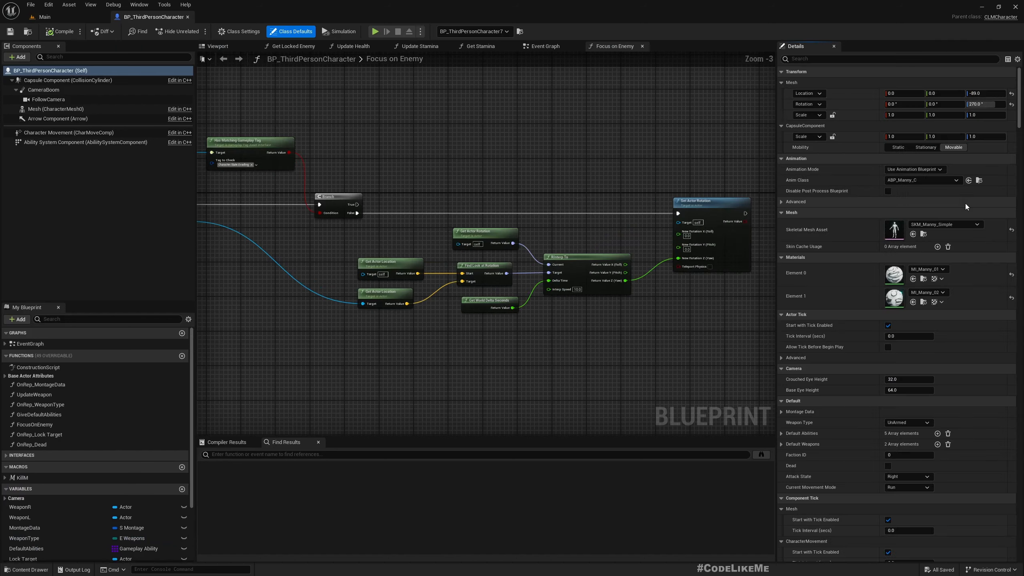
Examine the Set Movement Mode event in the character's Event Graph, including the Select node that feeds Max Walk Speed.
{"action": "scroll", "coordinate": [479, 239], "scroll_direction": "down", "scroll_amount": 5}
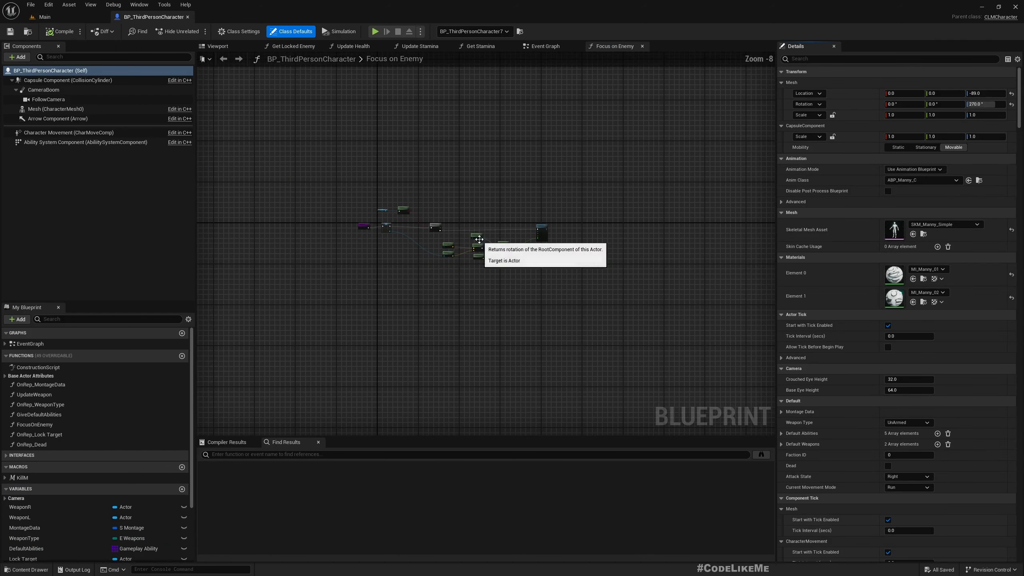
{"action": "left_click", "coordinate": [557, 48]}
{"action": "right_click_drag", "start_coordinate": [259, 305], "coordinate": [322, 172]}
{"action": "scroll", "coordinate": [323, 209], "scroll_direction": "down", "scroll_amount": 4}
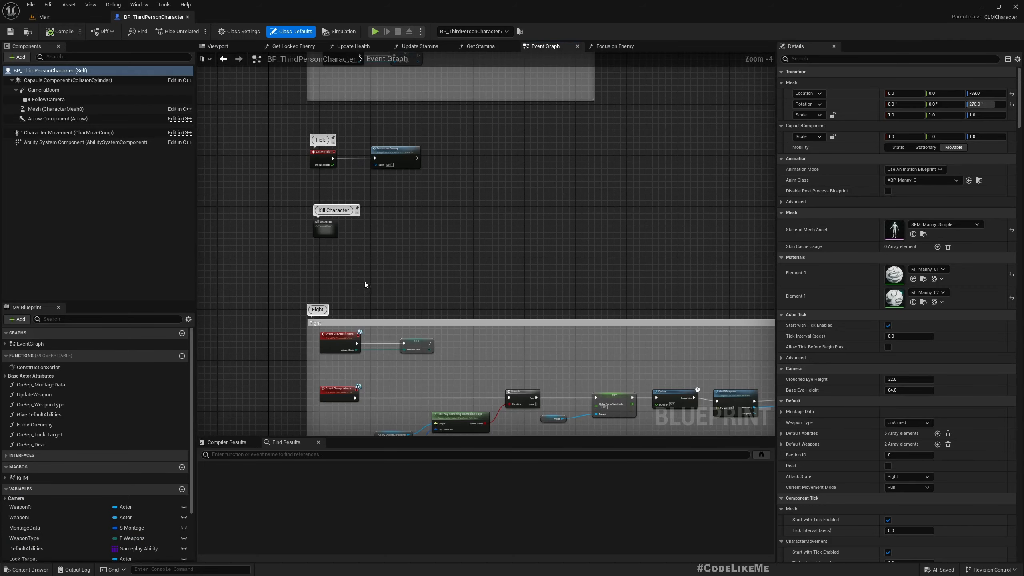
{"action": "scroll", "coordinate": [365, 282], "scroll_direction": "down", "scroll_amount": 4}
{"action": "scroll", "coordinate": [380, 307], "scroll_direction": "up", "scroll_amount": 6}
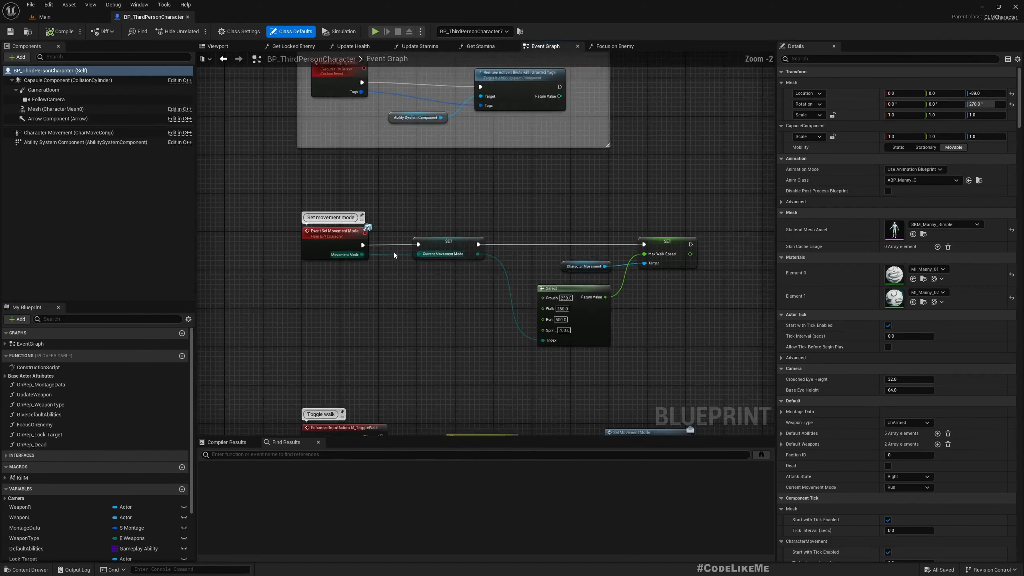
{"action": "scroll", "coordinate": [394, 254], "scroll_direction": "up", "scroll_amount": 2}
{"action": "right_click_drag", "start_coordinate": [457, 360], "coordinate": [342, 331]}
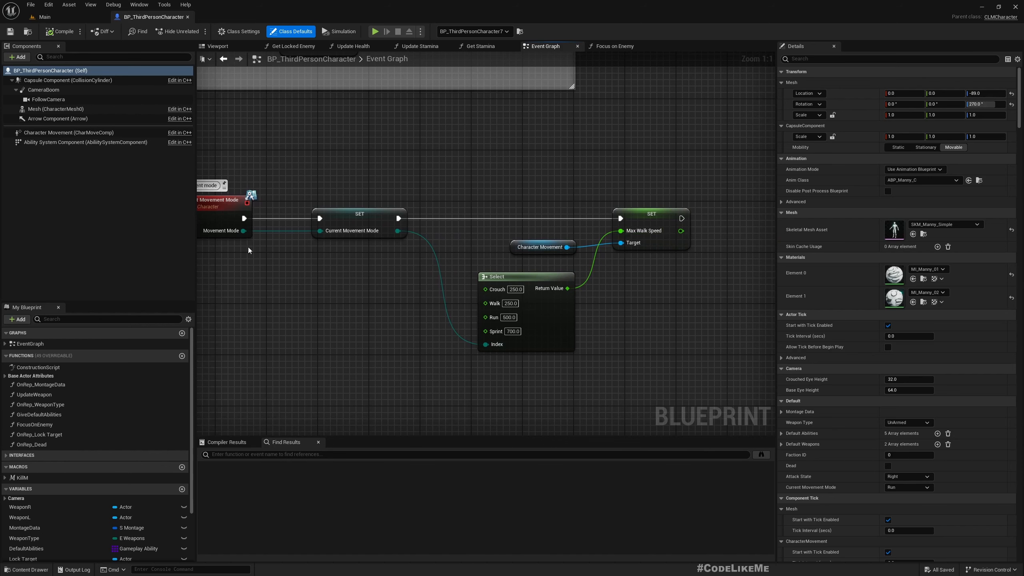
{"action": "right_click_drag", "start_coordinate": [259, 246], "coordinate": [298, 259]}
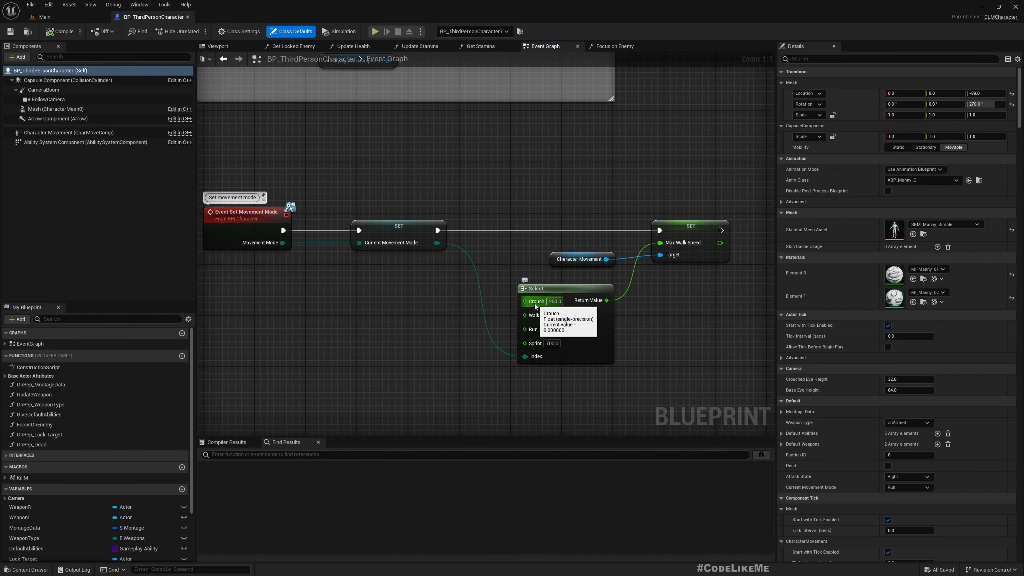
{"action": "right_click_drag", "start_coordinate": [294, 282], "coordinate": [324, 287]}
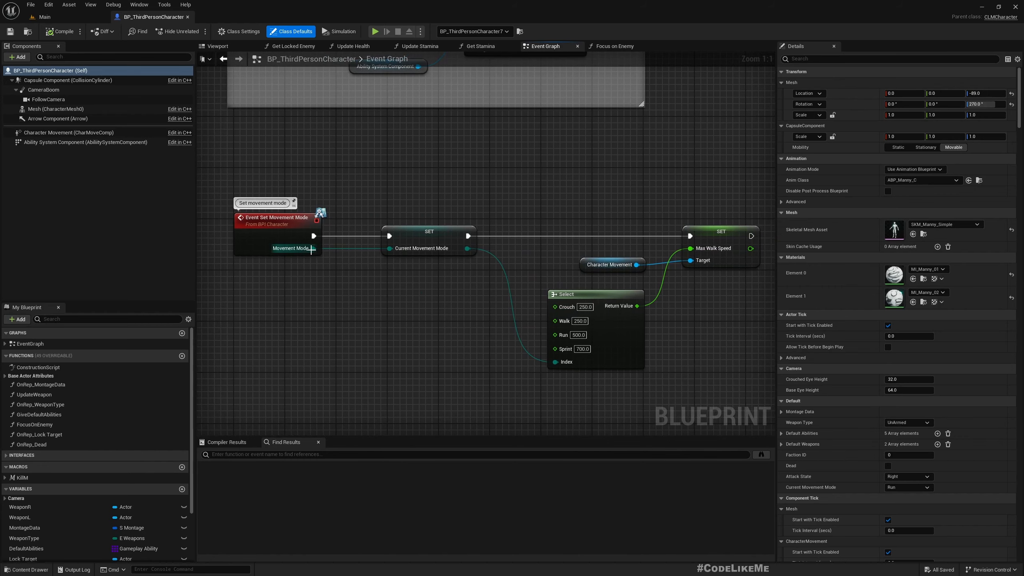
{"action": "mouse_move", "coordinate": [312, 249]}
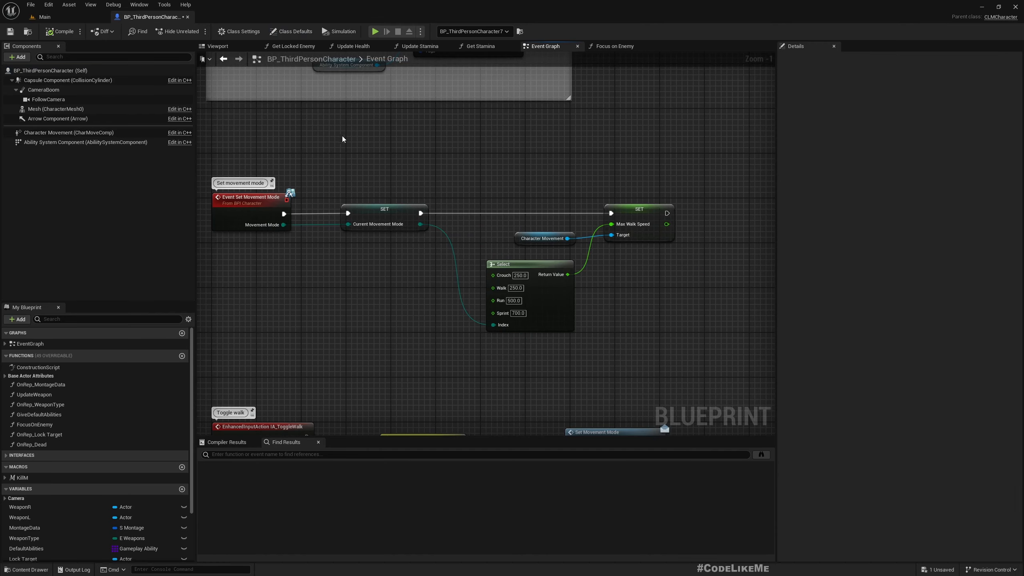
{"action": "right_click_drag", "start_coordinate": [343, 140], "coordinate": [382, 164]}
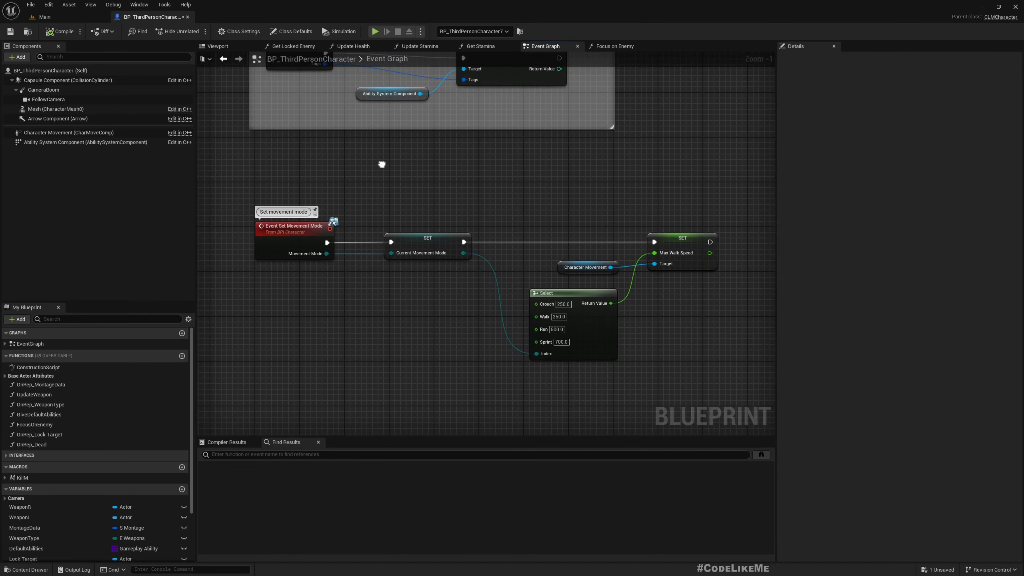
{"action": "left_click_drag", "start_coordinate": [252, 182], "coordinate": [708, 353]}
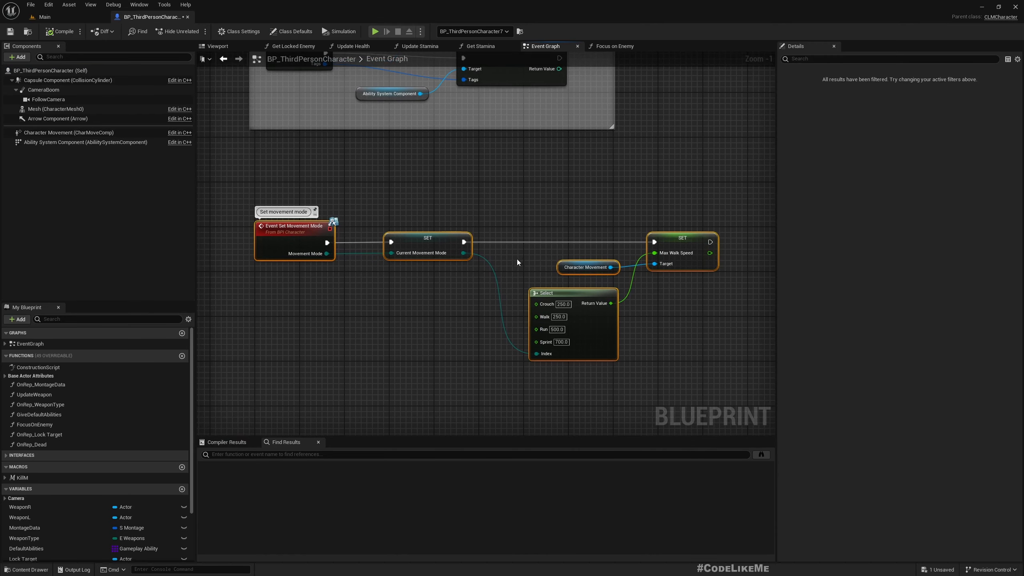
{"action": "left_click", "coordinate": [356, 172]}
{"action": "left_click_drag", "start_coordinate": [281, 149], "coordinate": [695, 331]}
{"action": "right_click_drag", "start_coordinate": [713, 335], "coordinate": [664, 276]}
{"action": "left_click", "coordinate": [294, 330]}
{"action": "right_click_drag", "start_coordinate": [304, 316], "coordinate": [401, 331]}
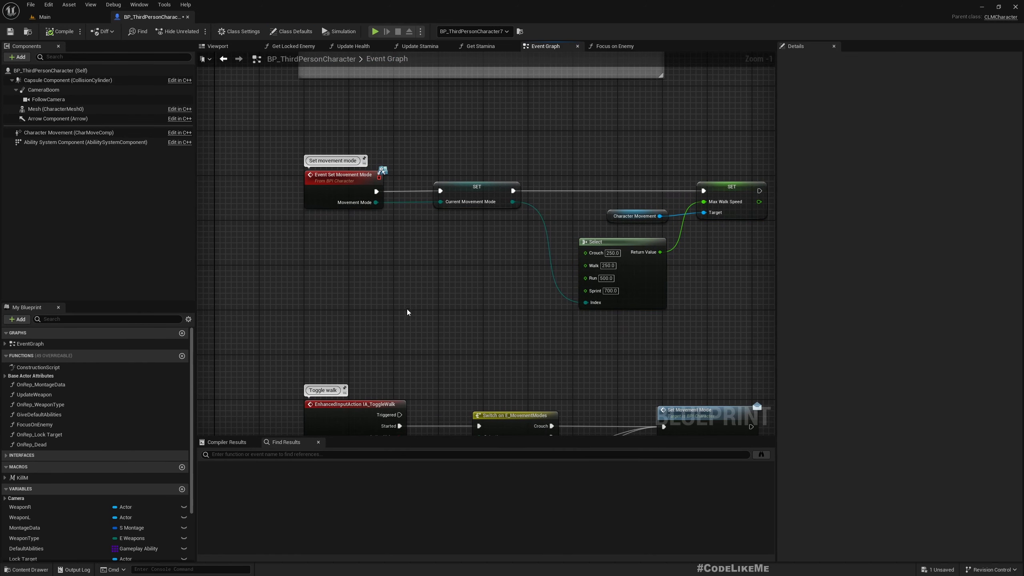
Return to the Main level and open the ThirdPerson > Input > Actions folder in the project content.
{"action": "left_click", "coordinate": [57, 16]}
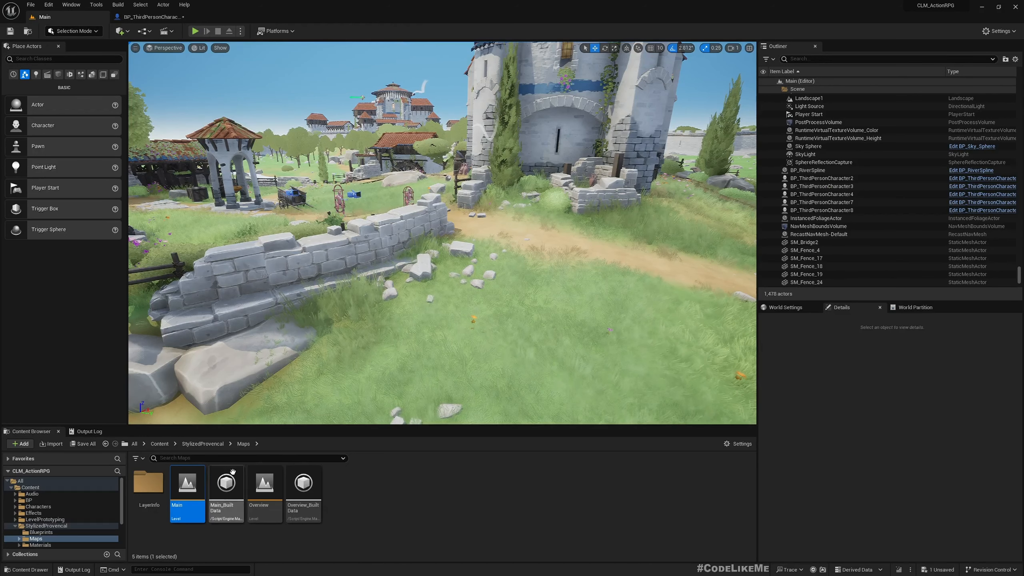
{"action": "left_click", "coordinate": [15, 526]}
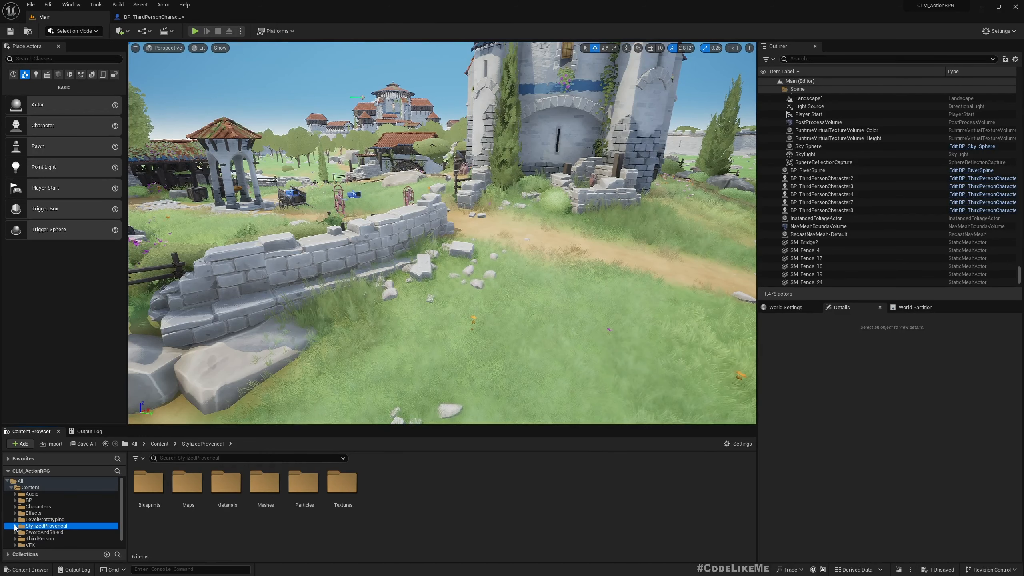
{"action": "scroll", "coordinate": [83, 511], "scroll_direction": "down", "scroll_amount": 2}
{"action": "left_click", "coordinate": [53, 531]}
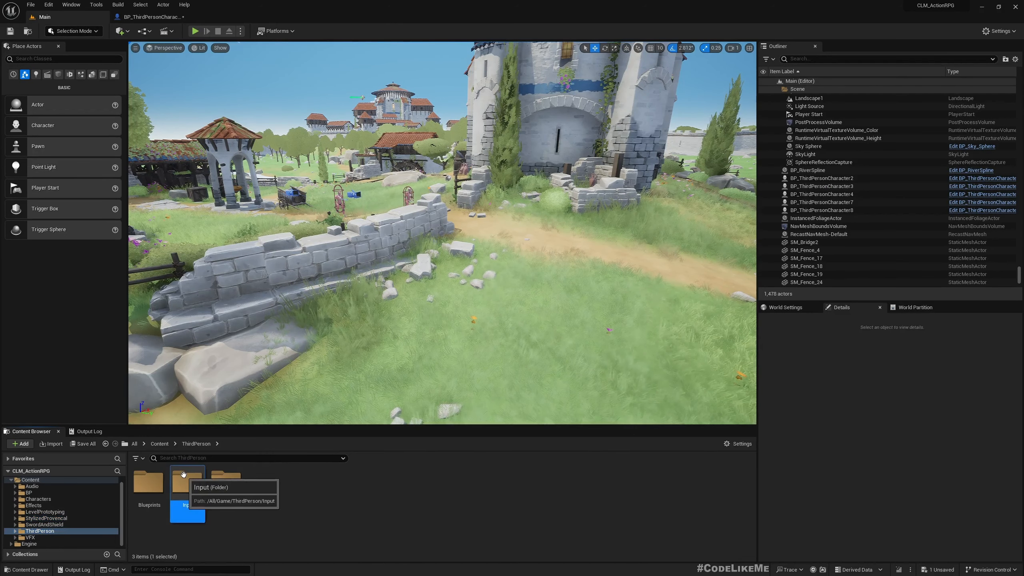
{"action": "double_click", "coordinate": [188, 484]}
{"action": "double_click", "coordinate": [149, 484]}
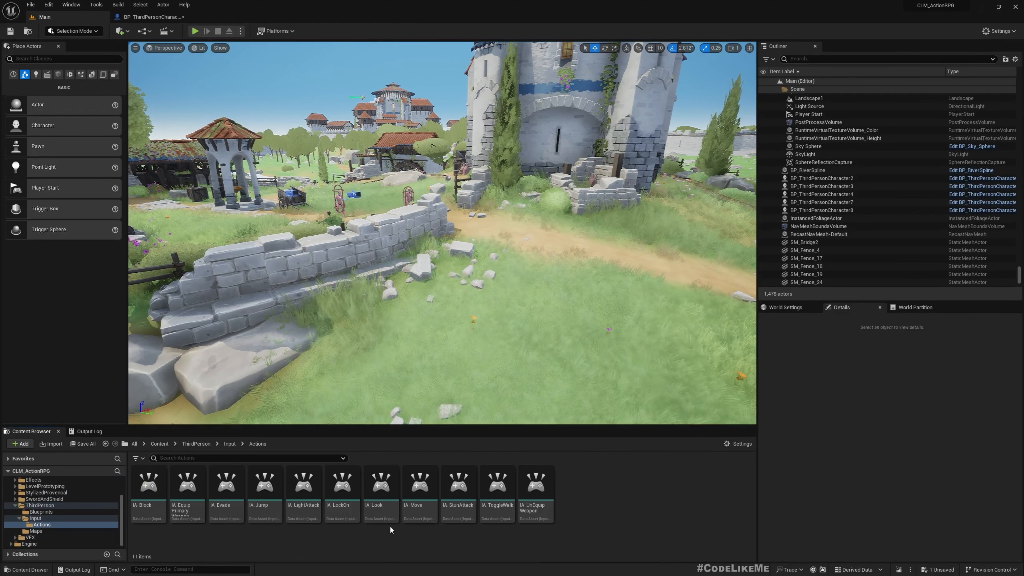
Create a new Input Action asset named IA_ToggleCrouch in the Actions folder.
{"action": "right_click", "coordinate": [591, 488]}
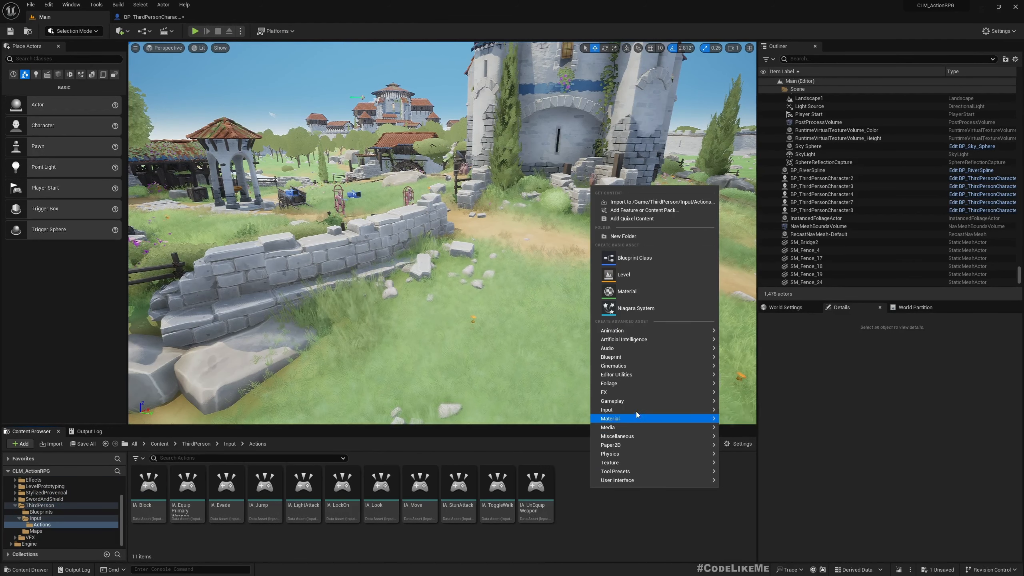
{"action": "mouse_move", "coordinate": [637, 409]}
{"action": "left_click", "coordinate": [757, 454]}
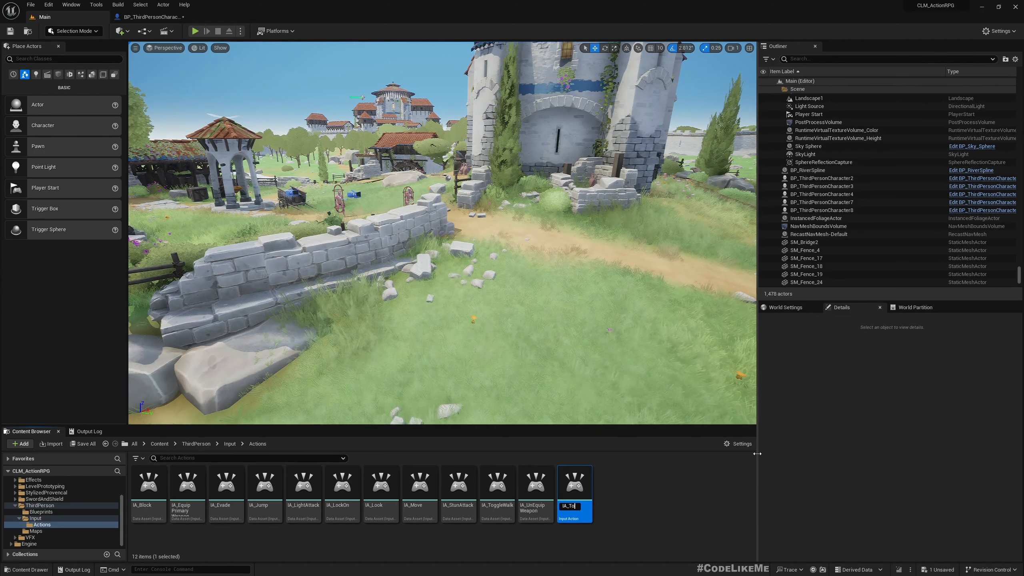
{"action": "type", "text": "rouch"}
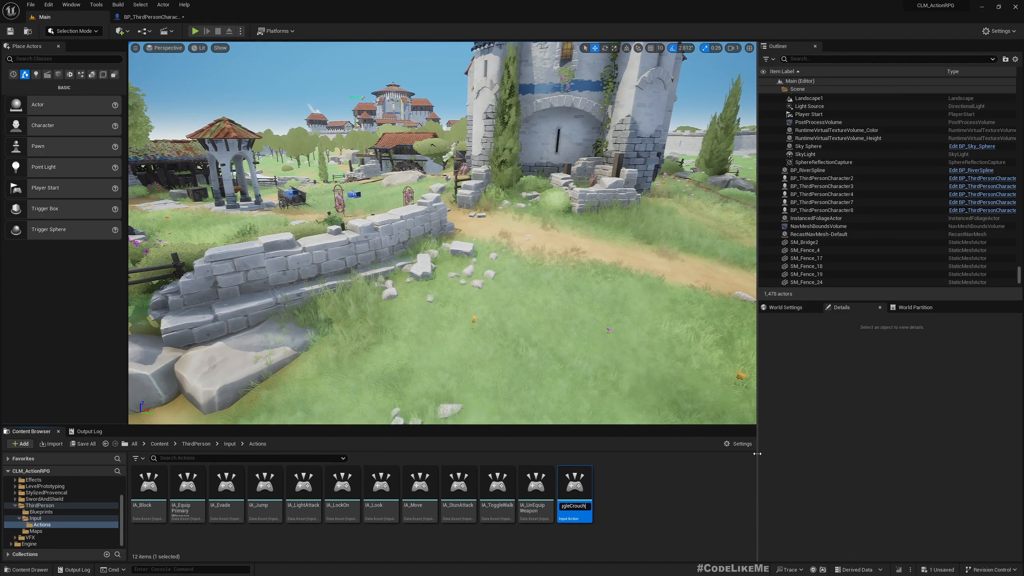
{"action": "key", "text": "Return"}
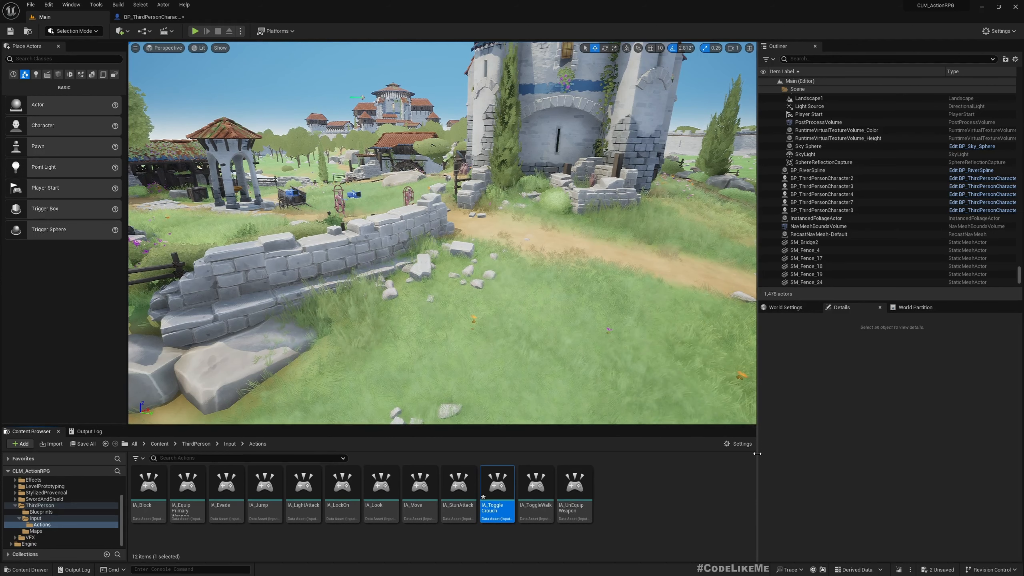
Open the IMC_Default mapping context from the Input folder and add a mapping for IA_ToggleCrouch.
{"action": "left_click", "coordinate": [229, 444]}
{"action": "double_click", "coordinate": [188, 486]}
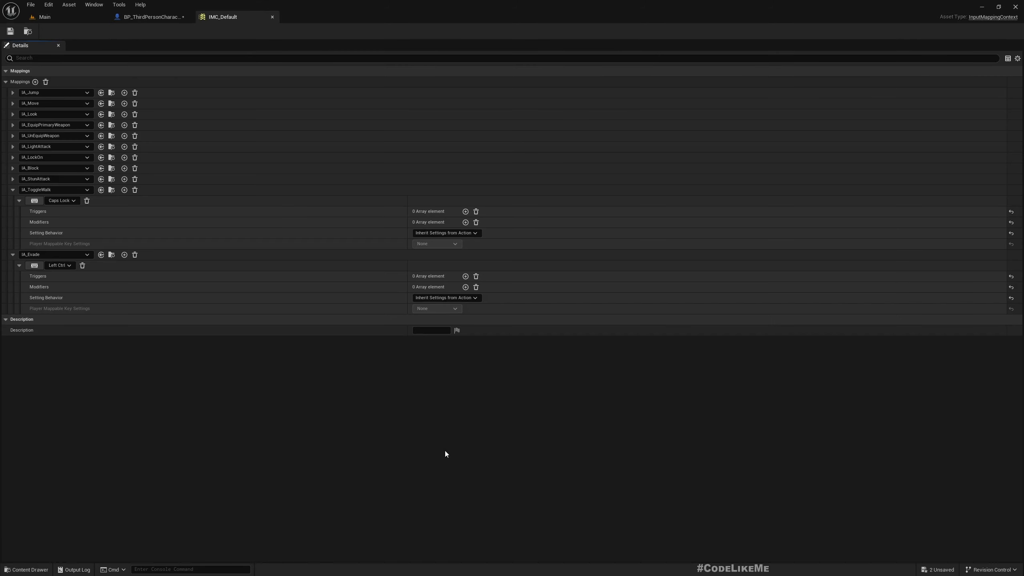
{"action": "left_click", "coordinate": [12, 190]}
{"action": "left_click", "coordinate": [12, 200]}
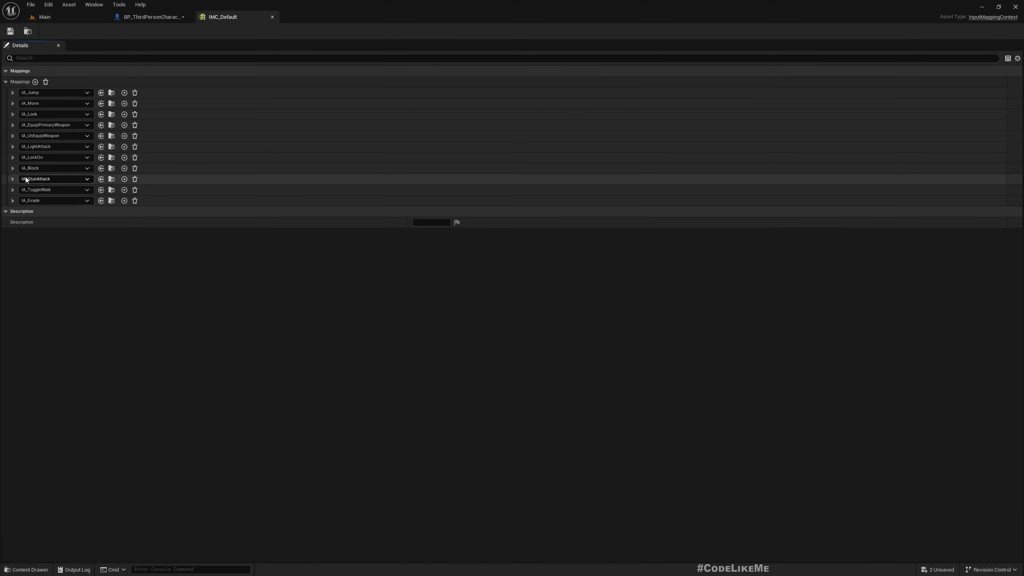
{"action": "left_click", "coordinate": [35, 82]}
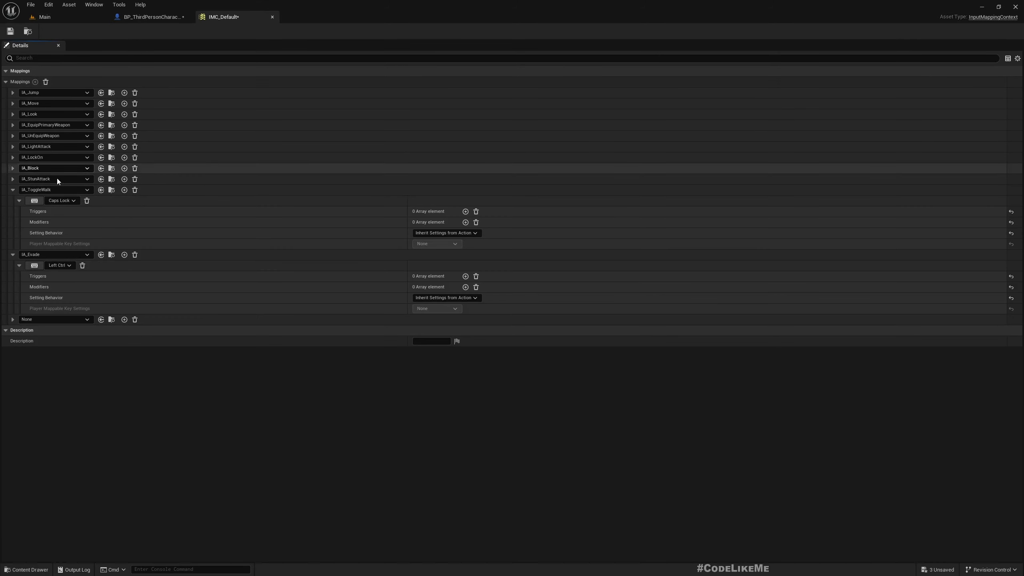
{"action": "left_click", "coordinate": [42, 319]}
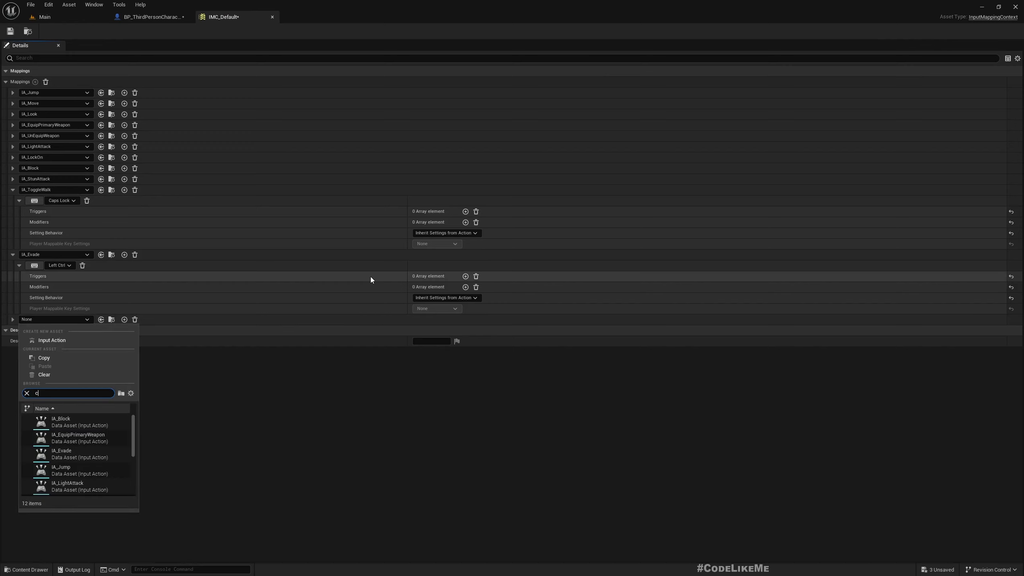
{"action": "type", "text": "crou"}
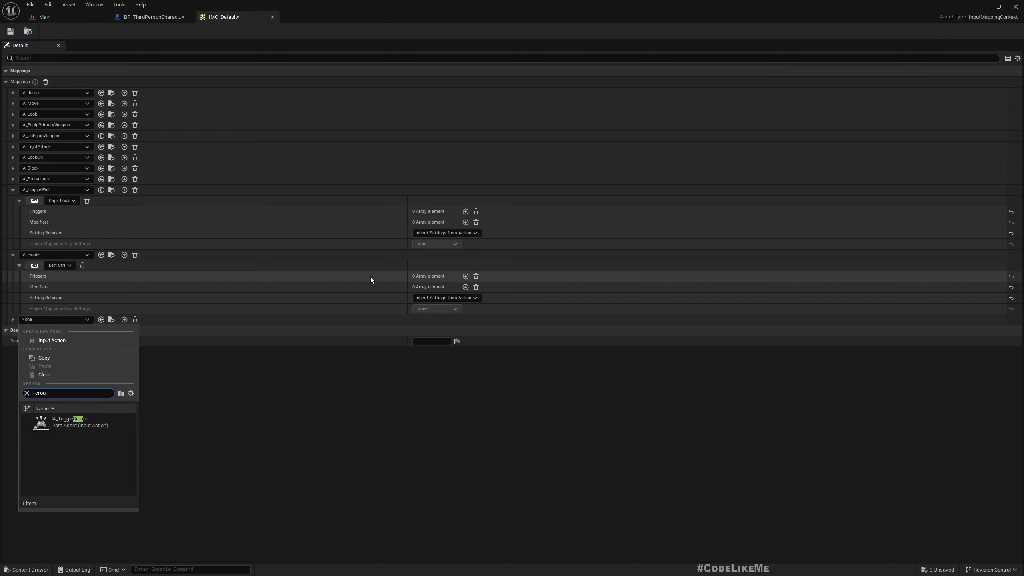
{"action": "left_click", "coordinate": [83, 421]}
Assign the Left Alt key to the IA_ToggleCrouch mapping and close IMC_Default.
{"action": "left_click", "coordinate": [13, 319]}
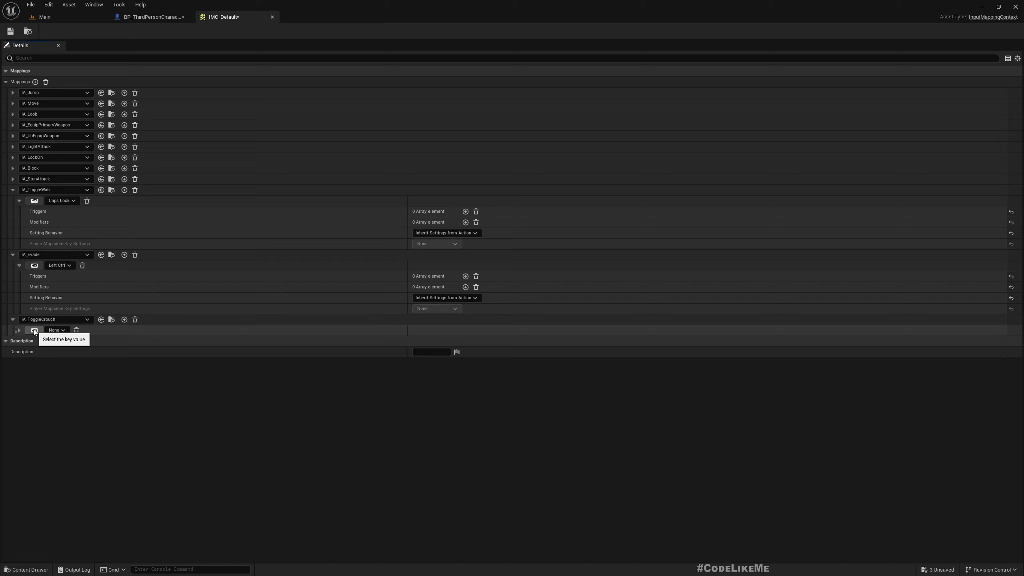
{"action": "left_click", "coordinate": [35, 330]}
{"action": "key", "text": "alt"}
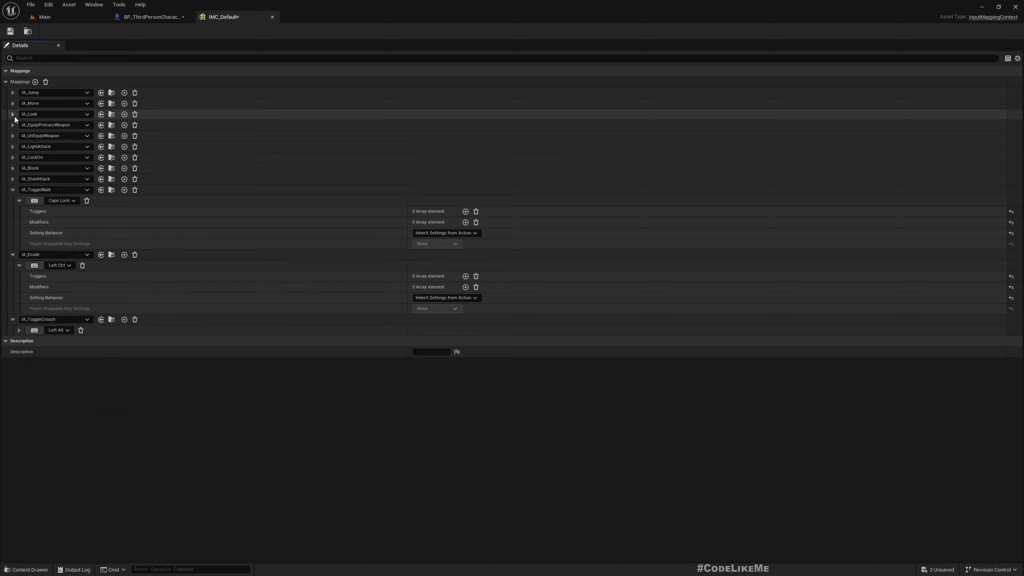
{"action": "left_click", "coordinate": [272, 16]}
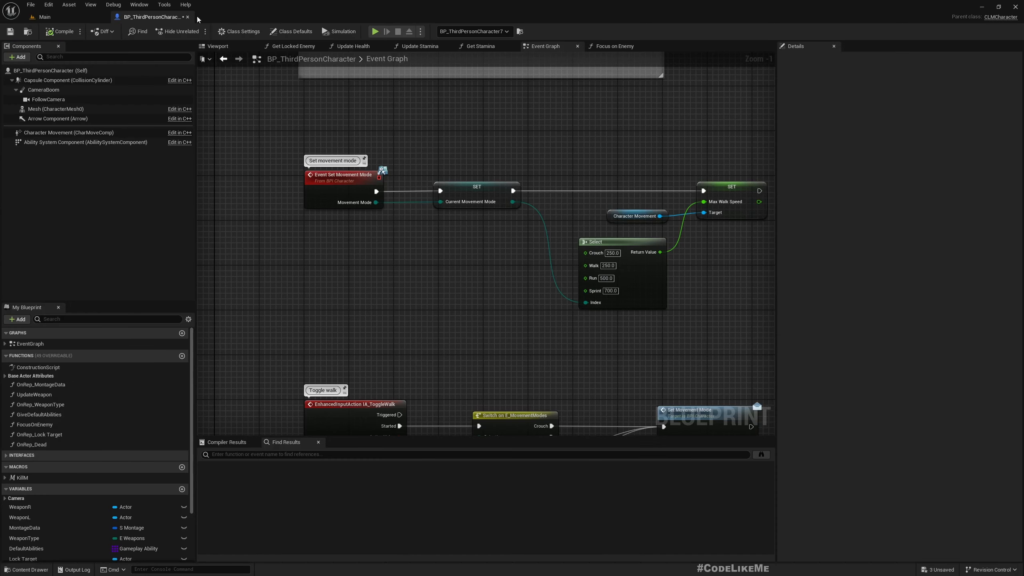
Add the IA_ToggleCrouch enhanced input event below the Toggle walk logic in the Event Graph, lined up with the walk event.
{"action": "scroll", "coordinate": [364, 291], "scroll_direction": "down", "scroll_amount": 5}
{"action": "scroll", "coordinate": [379, 362], "scroll_direction": "up", "scroll_amount": 4}
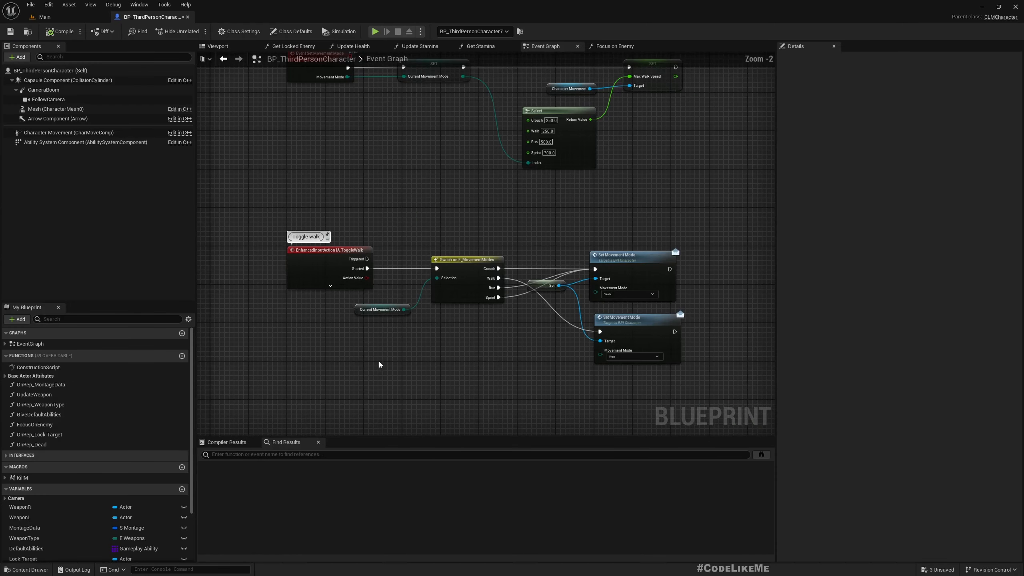
{"action": "right_click_drag", "start_coordinate": [379, 362], "coordinate": [399, 317]}
{"action": "scroll", "coordinate": [380, 312], "scroll_direction": "down", "scroll_amount": 3}
{"action": "scroll", "coordinate": [379, 315], "scroll_direction": "up", "scroll_amount": 1}
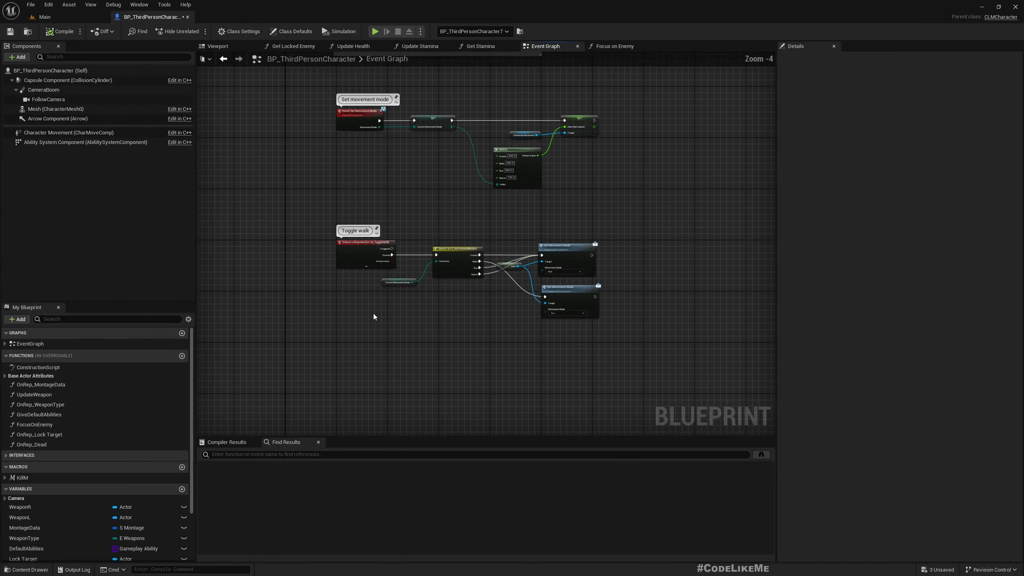
{"action": "right_click", "coordinate": [342, 352]}
{"action": "type", "text": "togglecrou"}
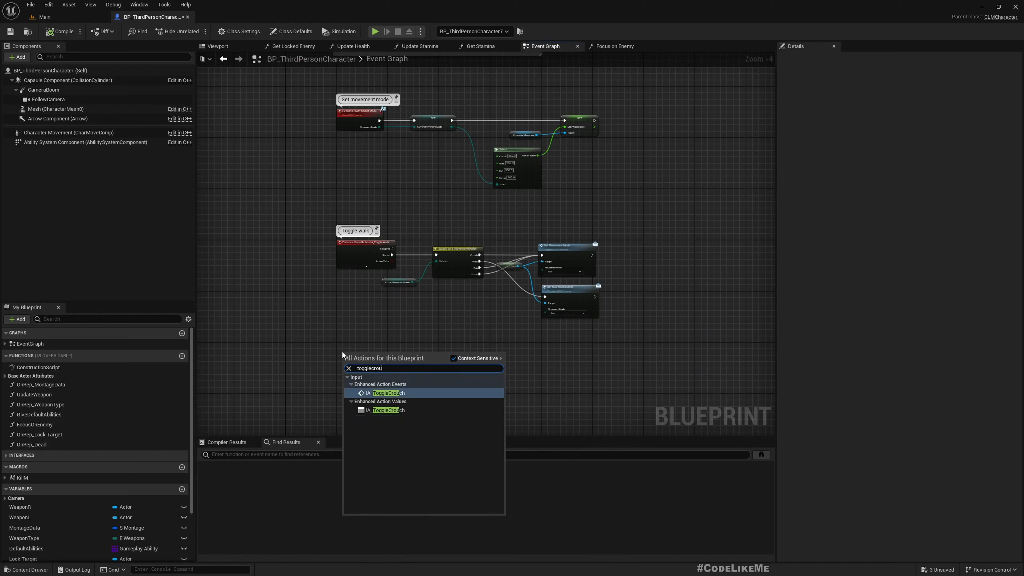
{"action": "key", "text": "Return"}
{"action": "scroll", "coordinate": [379, 385], "scroll_direction": "up", "scroll_amount": 2}
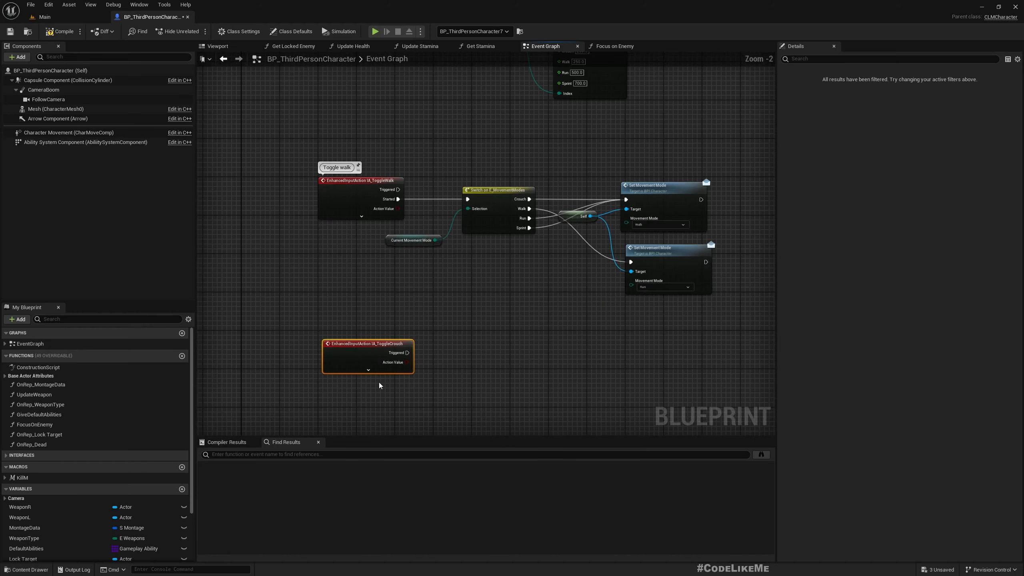
{"action": "left_click_drag", "start_coordinate": [340, 348], "coordinate": [335, 363]}
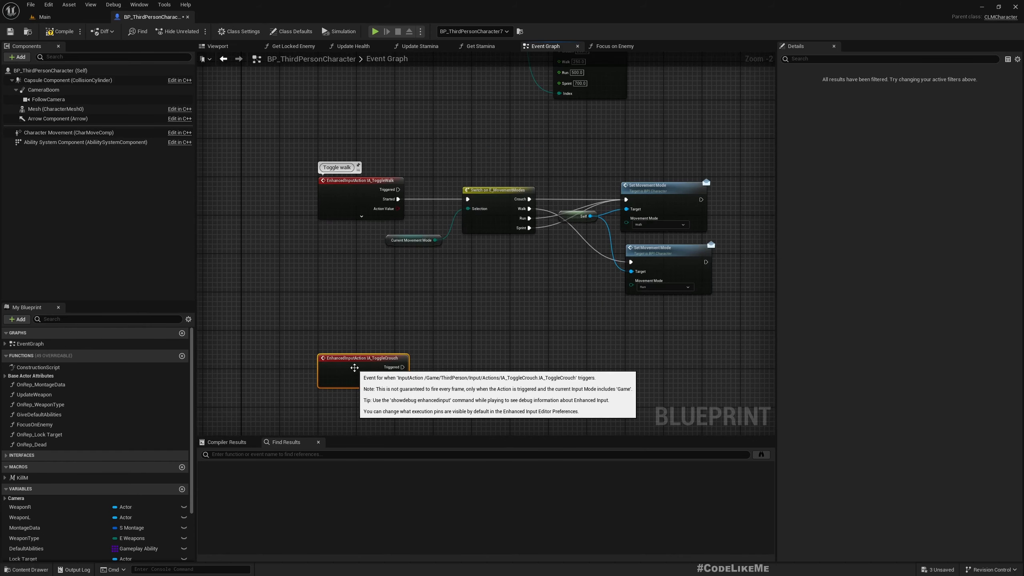
Add the comment ToggleCrouch to the IA_ToggleCrouch event node and expand it to show all its pins.
{"action": "left_click", "coordinate": [323, 352]}
{"action": "left_click", "coordinate": [328, 347]}
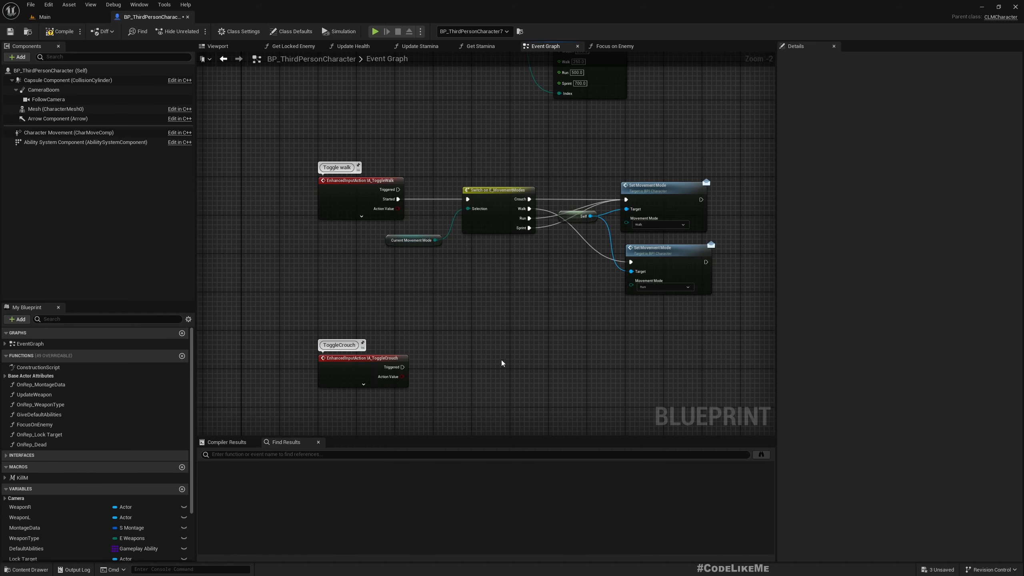
{"action": "right_click_drag", "start_coordinate": [402, 392], "coordinate": [325, 354]}
{"action": "left_click", "coordinate": [288, 347]}
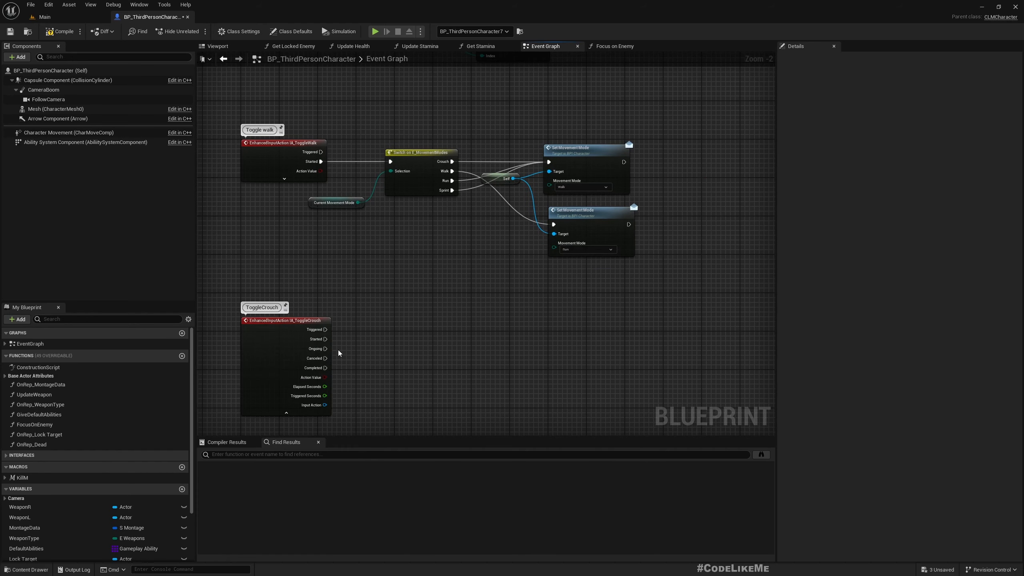
Duplicate the Toggle walk switch, Current Movement Mode, Self and Set Movement Mode nodes beside the ToggleCrouch event and connect its Started output to the switch.
{"action": "left_click_drag", "start_coordinate": [325, 339], "coordinate": [424, 342]}
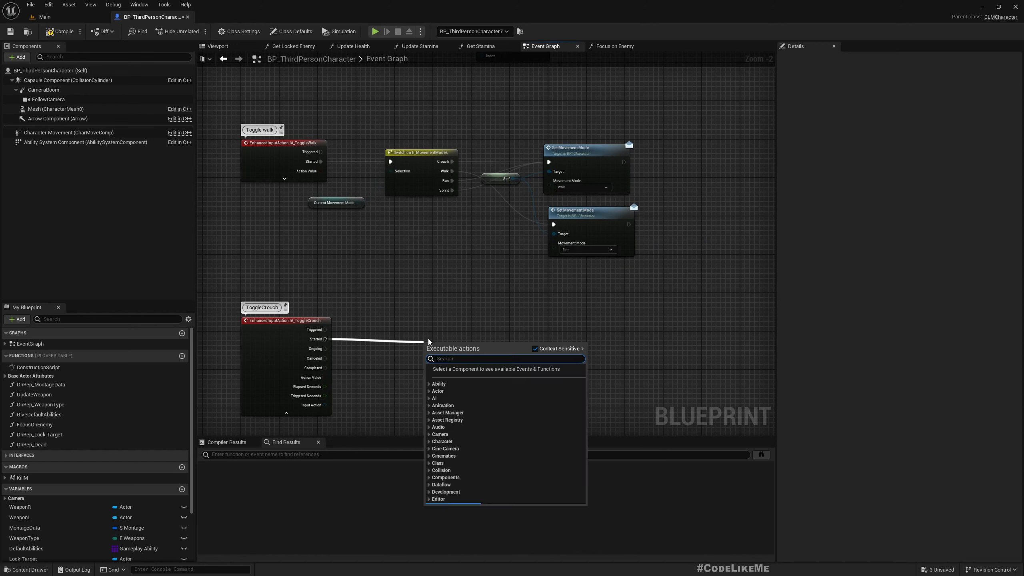
{"action": "left_click", "coordinate": [438, 286]}
{"action": "scroll", "coordinate": [451, 290], "scroll_direction": "up", "scroll_amount": 2}
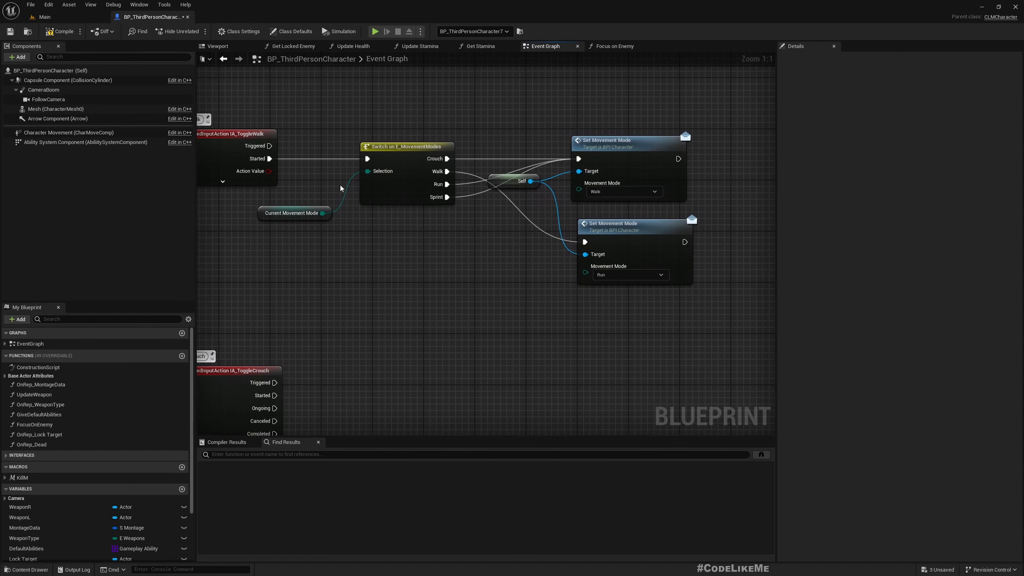
{"action": "left_click_drag", "start_coordinate": [291, 95], "coordinate": [650, 280]}
{"action": "right_click_drag", "start_coordinate": [521, 378], "coordinate": [418, 306]}
{"action": "scroll", "coordinate": [486, 277], "scroll_direction": "down", "scroll_amount": 3}
{"action": "key", "text": "ctrl+c"}
{"action": "key", "text": "ctrl+v"}
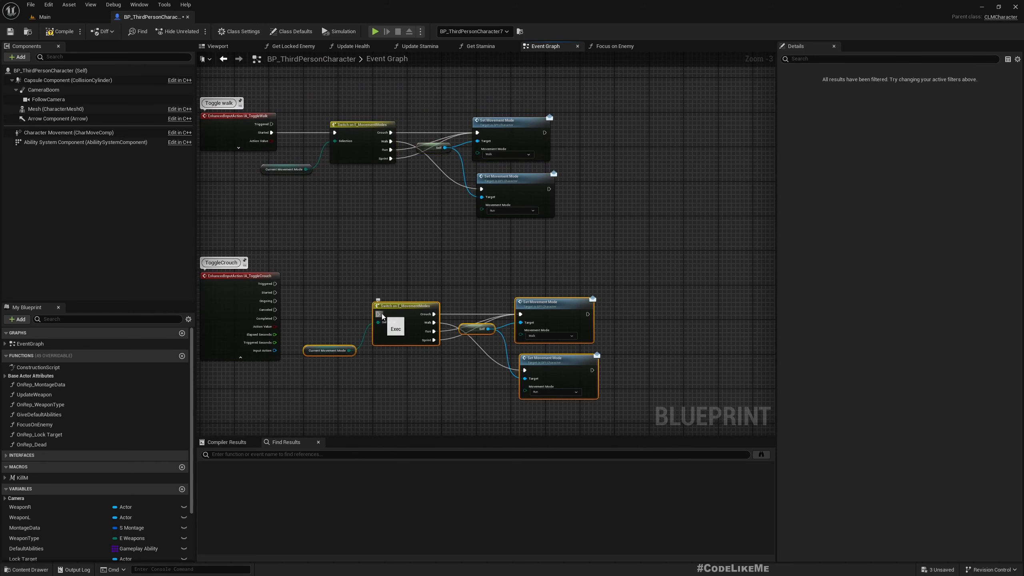
{"action": "left_click_drag", "start_coordinate": [377, 314], "coordinate": [275, 293]}
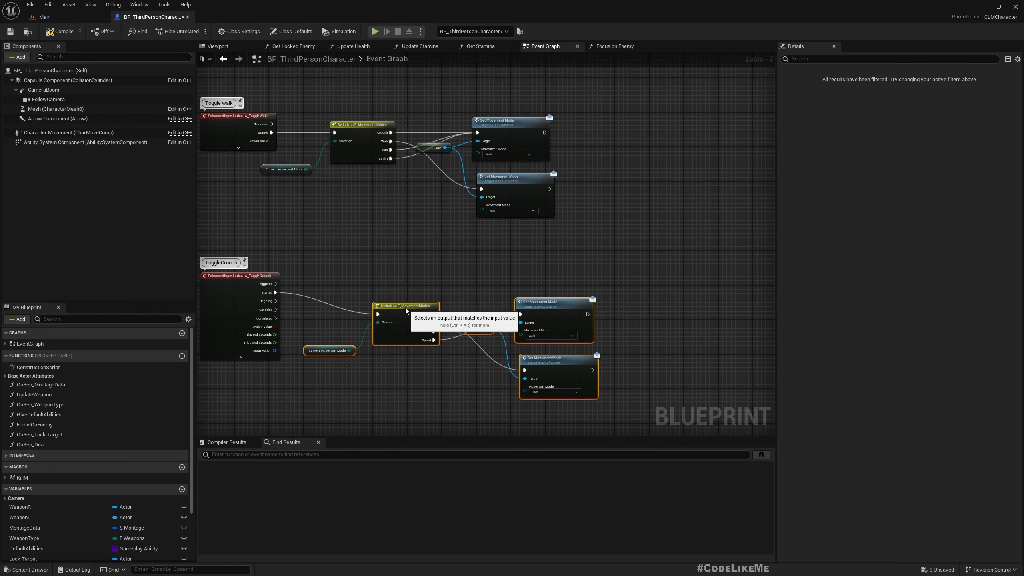
{"action": "left_click_drag", "start_coordinate": [405, 308], "coordinate": [407, 281]}
{"action": "scroll", "coordinate": [437, 339], "scroll_direction": "up", "scroll_amount": 3}
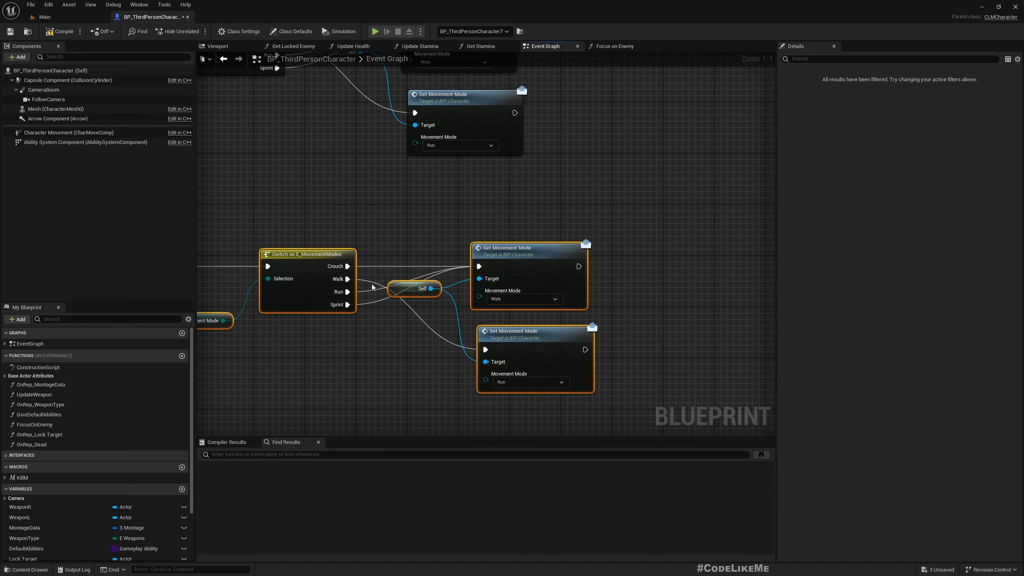
{"action": "left_click", "coordinate": [502, 299]}
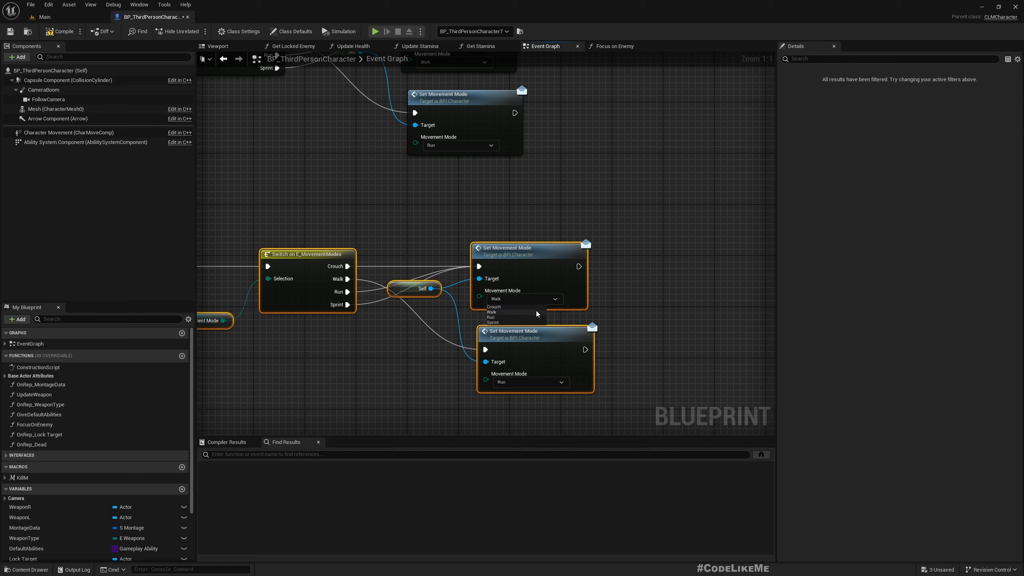
{"action": "left_click", "coordinate": [537, 314]}
{"action": "left_click", "coordinate": [375, 220]}
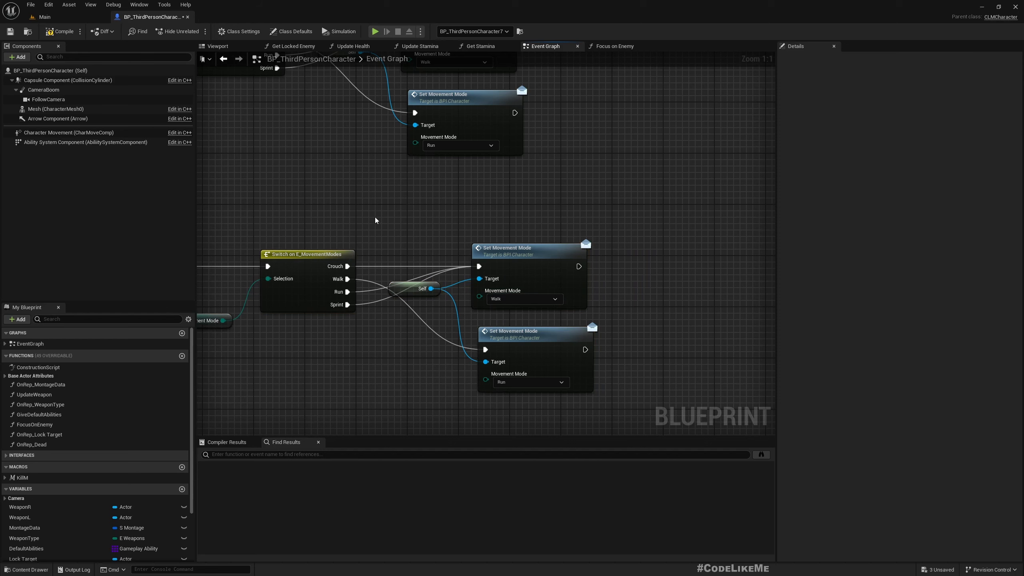
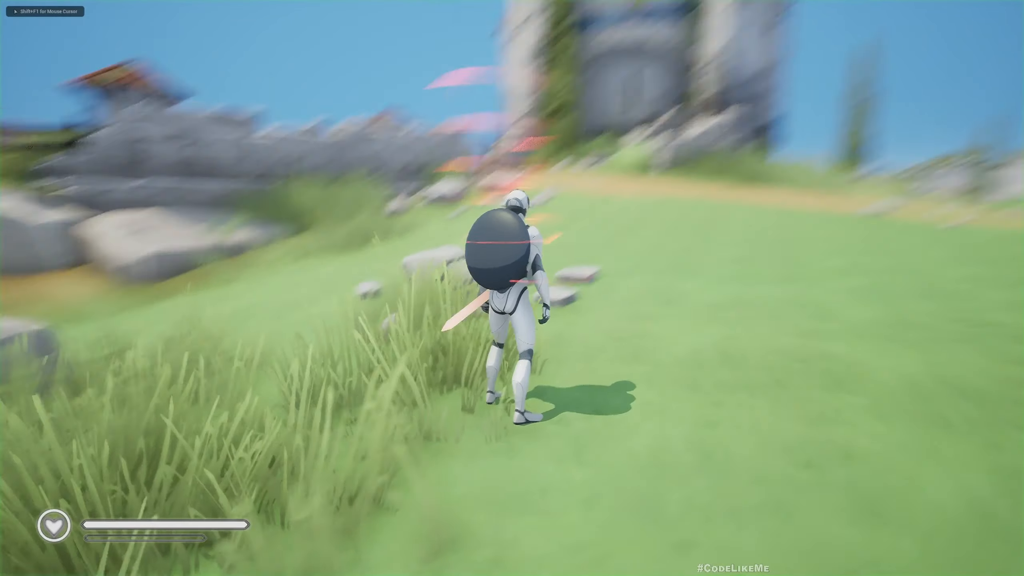
Playtest the crouch toggle while moving the character sideways and forward, and end the play session.
{"action": "key", "text": "d"}
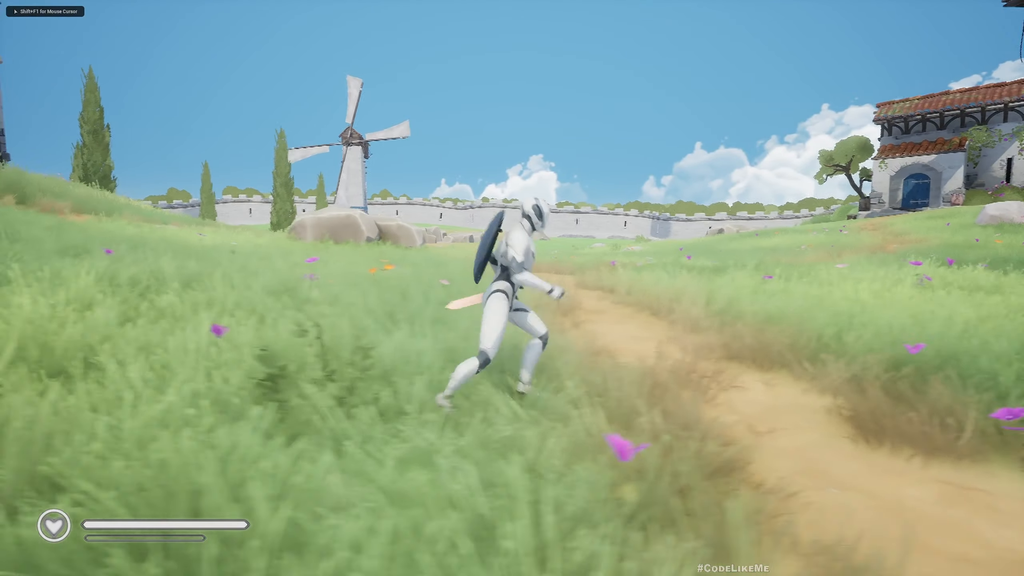
{"action": "key", "text": "d"}
{"action": "key", "text": "c"}
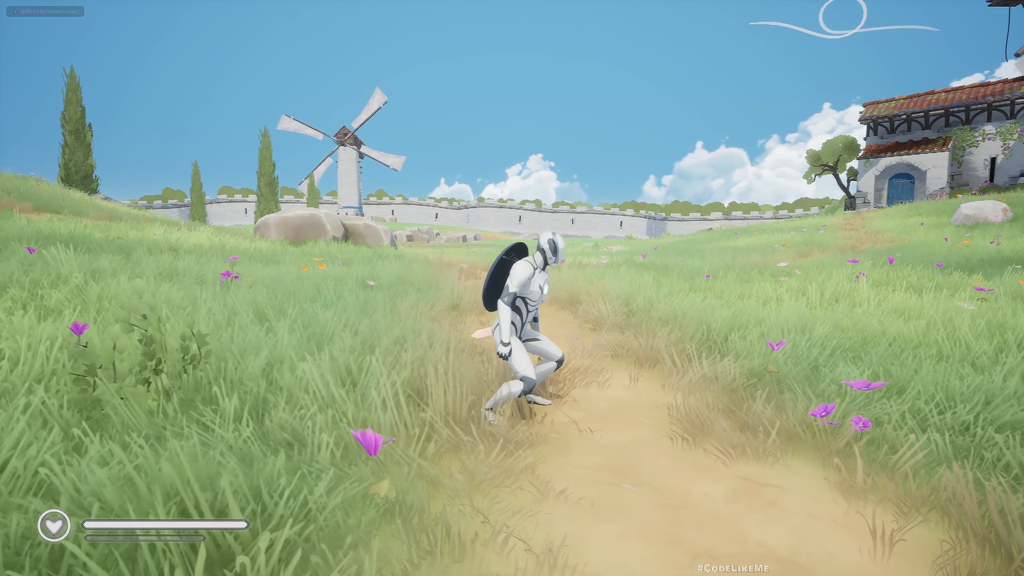
{"action": "key", "text": "w"}
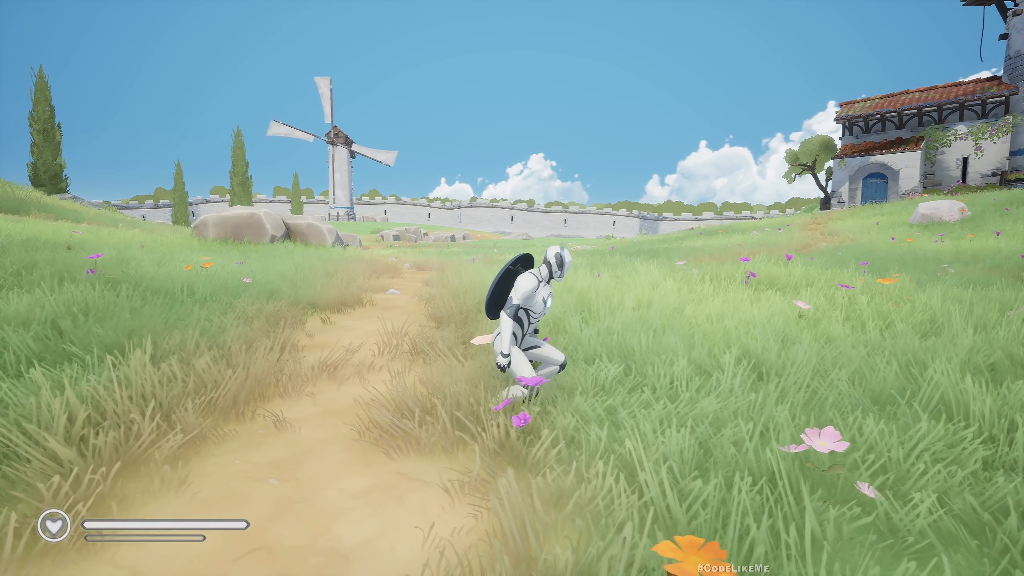
{"action": "key", "text": "Escape"}
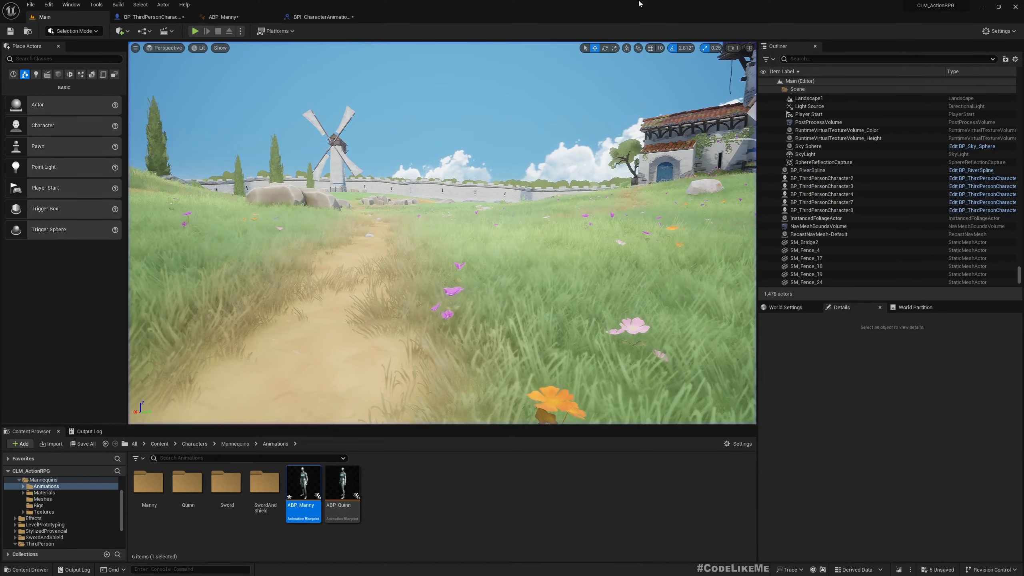
Check the crouch Lerp nodes in ABP_Manny's AnimGraph and playtest crouched starts, stops and turns in the Main level to examine the pose transitions.
{"action": "left_click", "coordinate": [154, 16]}
{"action": "left_click", "coordinate": [223, 17]}
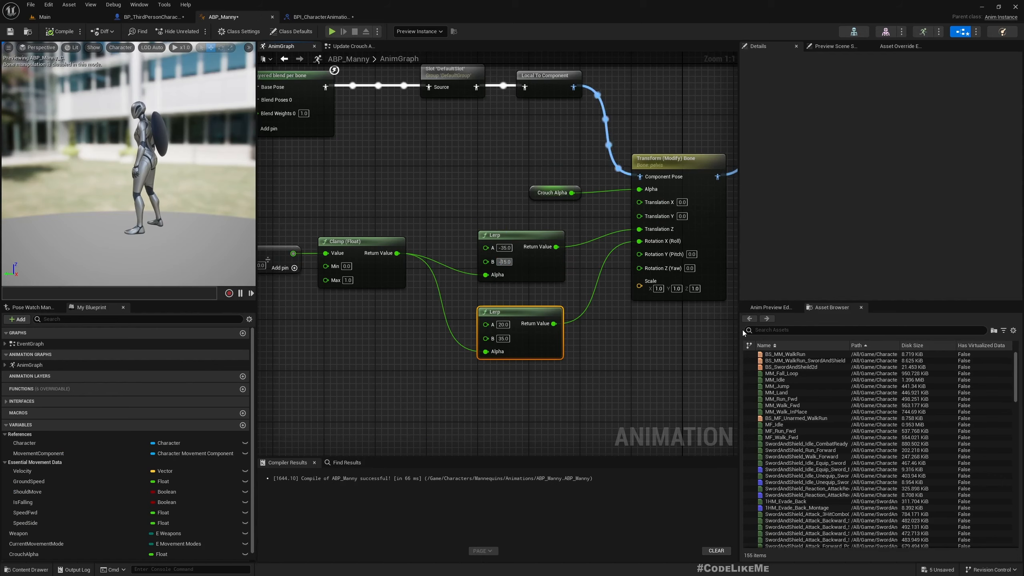
{"action": "left_click", "coordinate": [66, 14]}
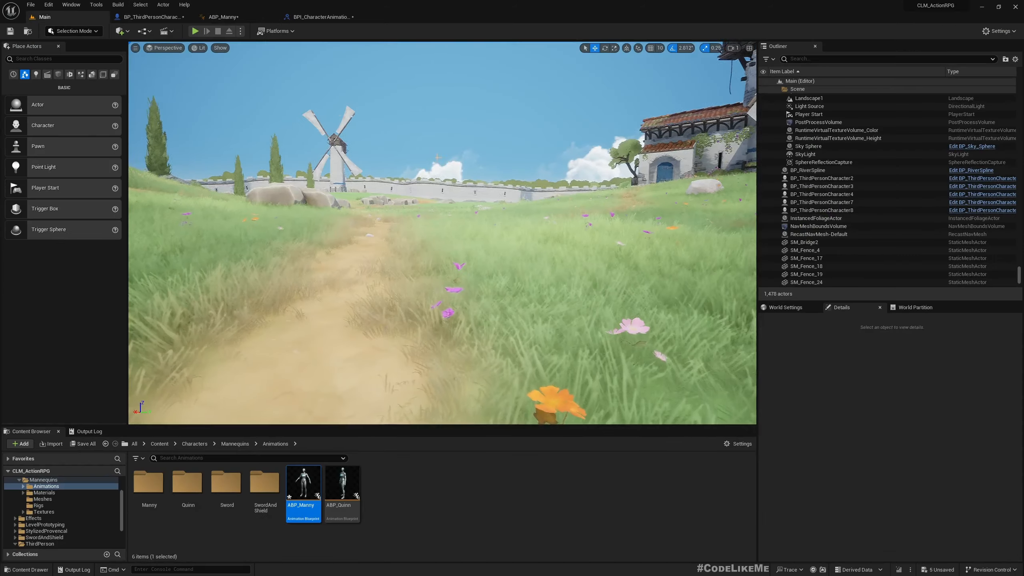
{"action": "key", "text": "F11"}
{"action": "key", "text": "alt+p"}
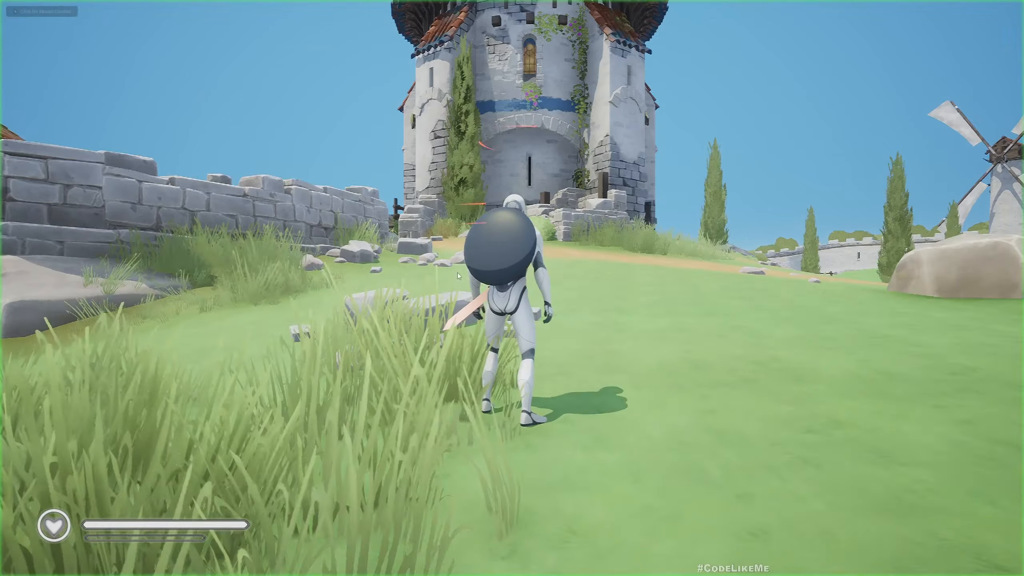
{"action": "key", "text": "d"}
{"action": "key", "text": "d"}
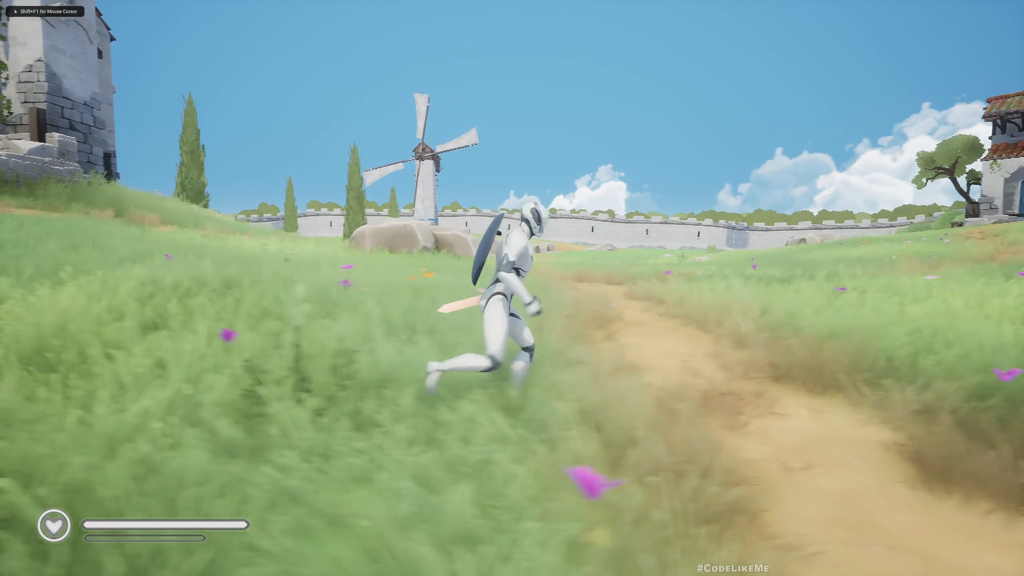
{"action": "key", "text": "d"}
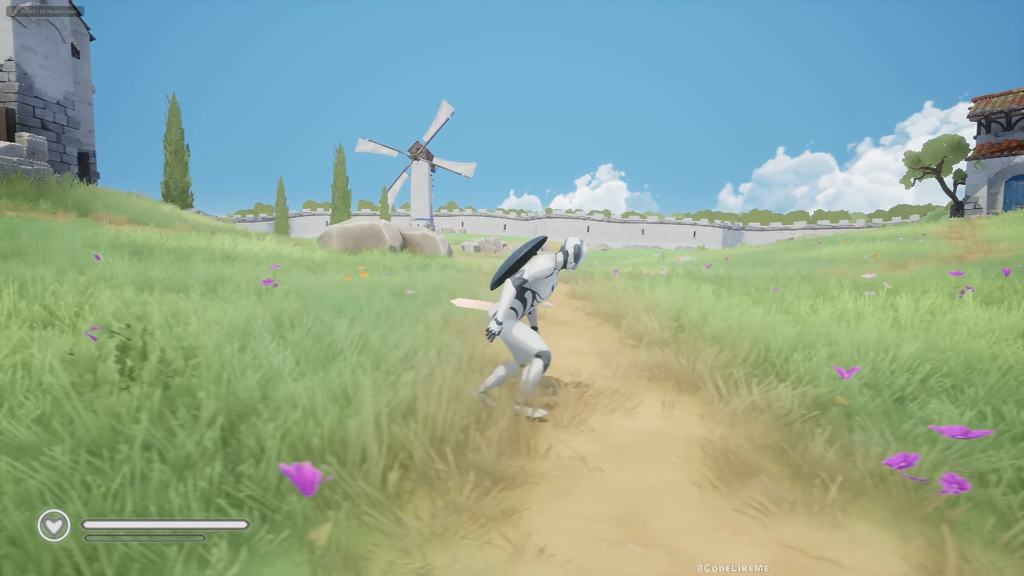
{"action": "key", "text": "d"}
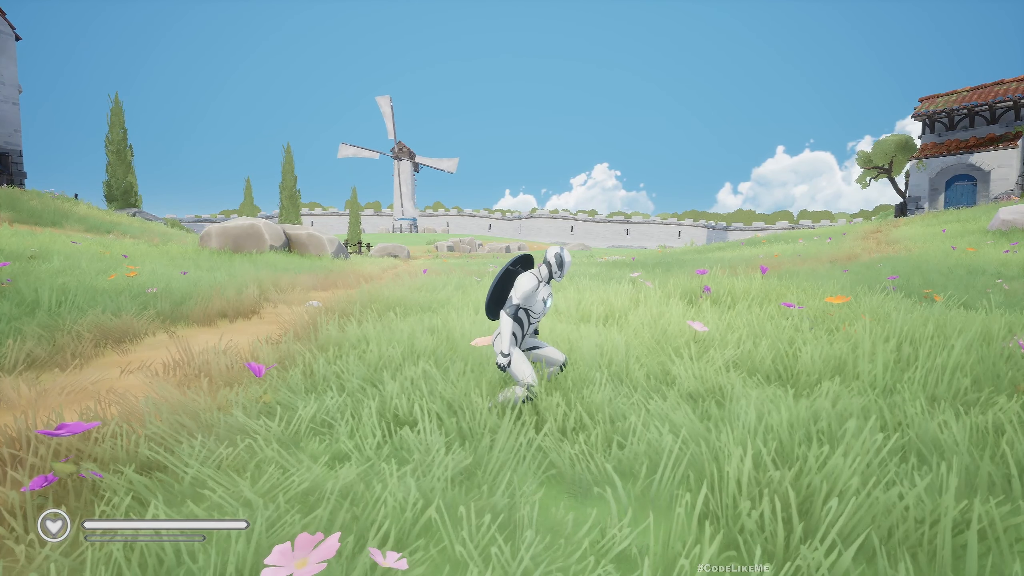
{"action": "key", "text": "d"}
{"action": "key", "text": "w"}
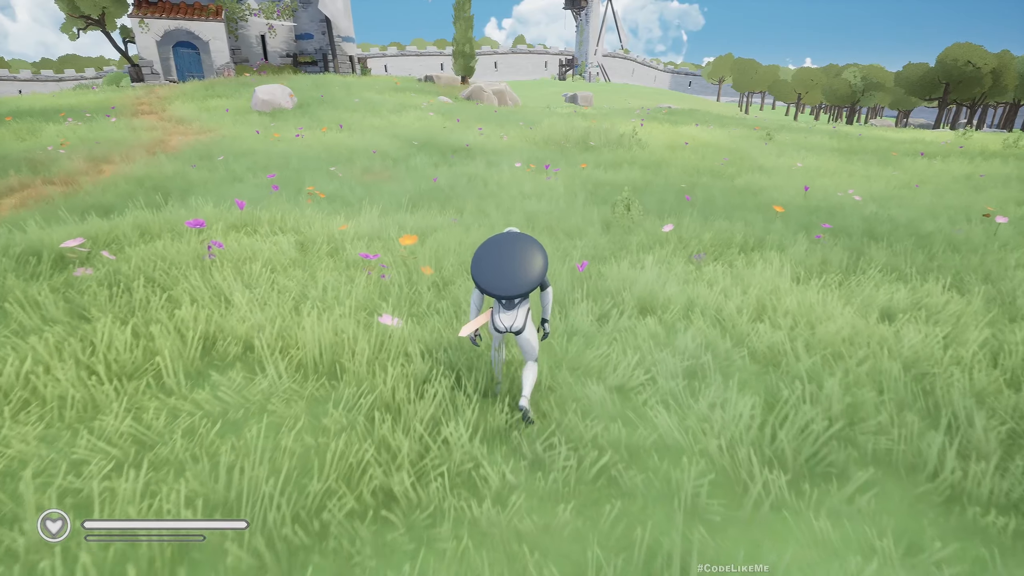
{"action": "key", "text": "w"}
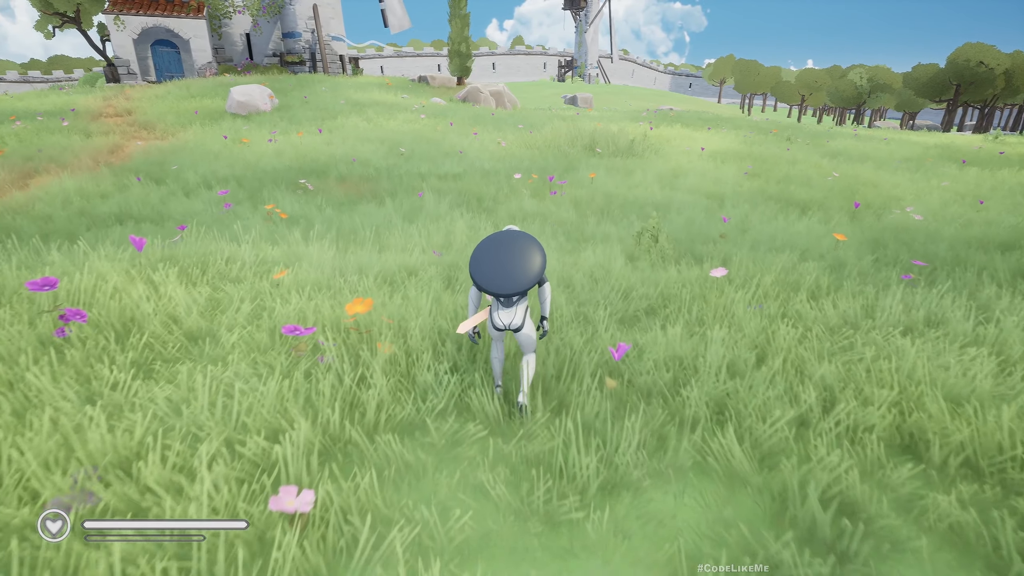
{"action": "key", "text": "d"}
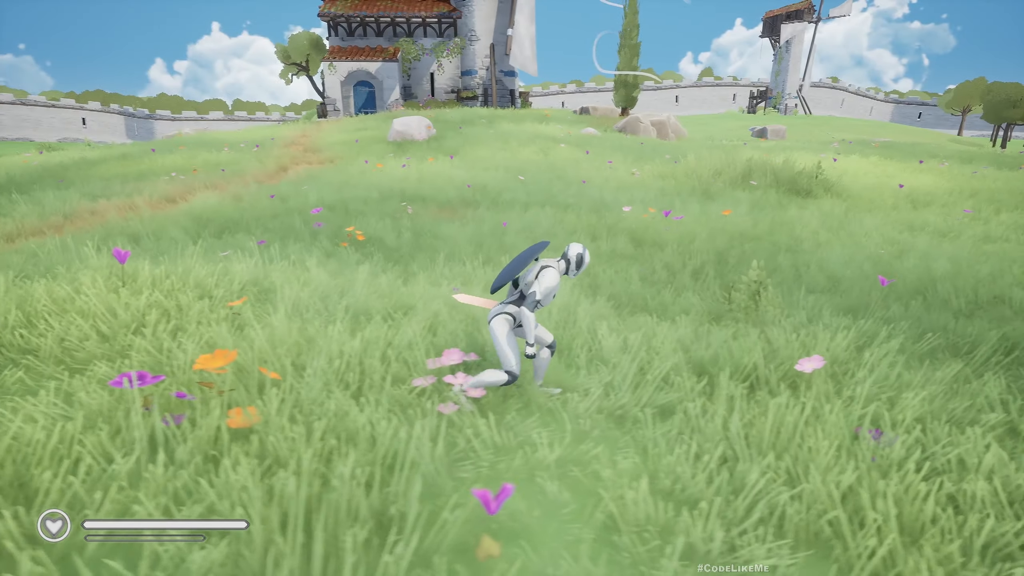
{"action": "key", "text": "d"}
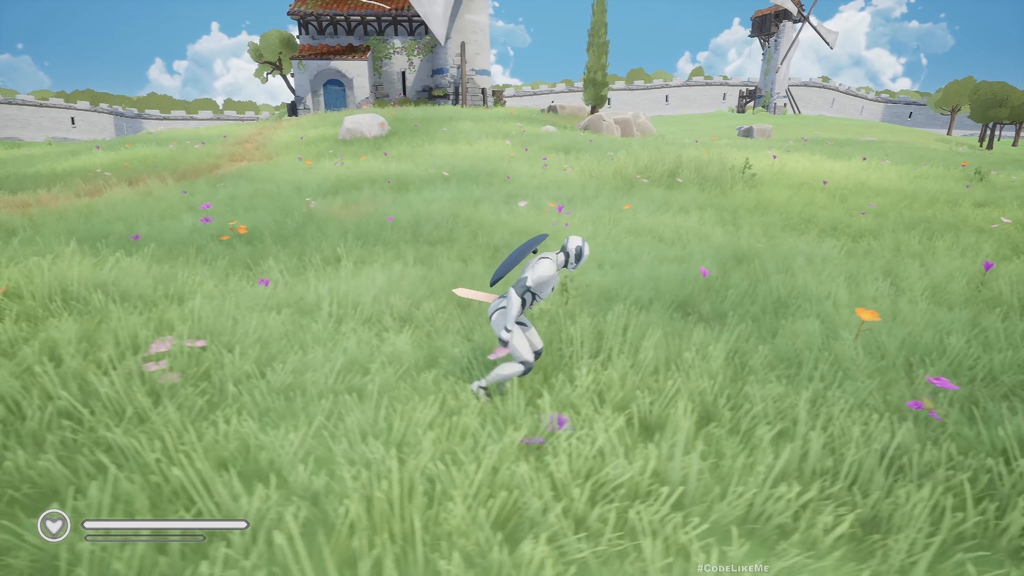
{"action": "key", "text": "w"}
{"action": "key", "text": "w"}
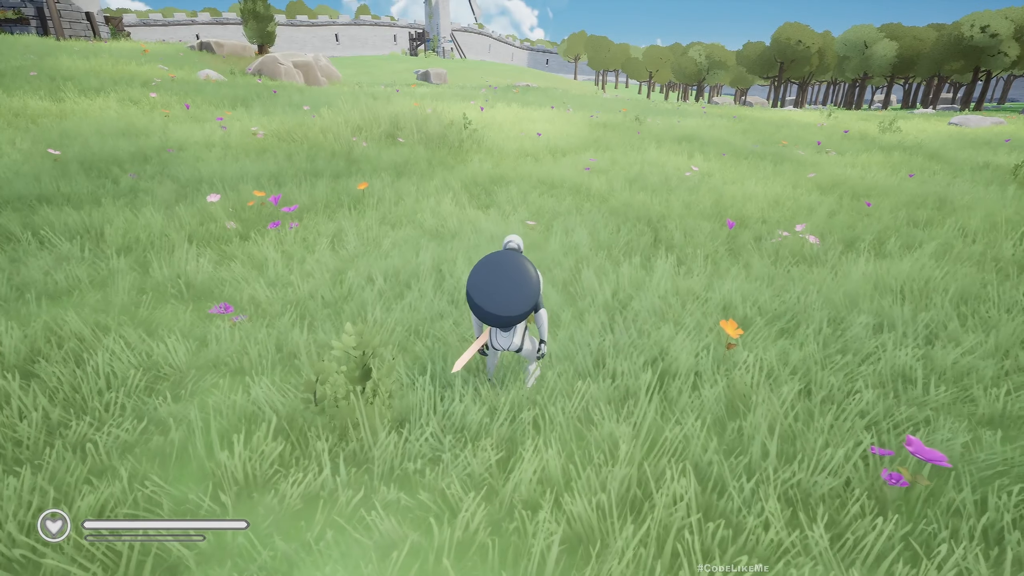
{"action": "key", "text": "d"}
{"action": "key", "text": "d"}
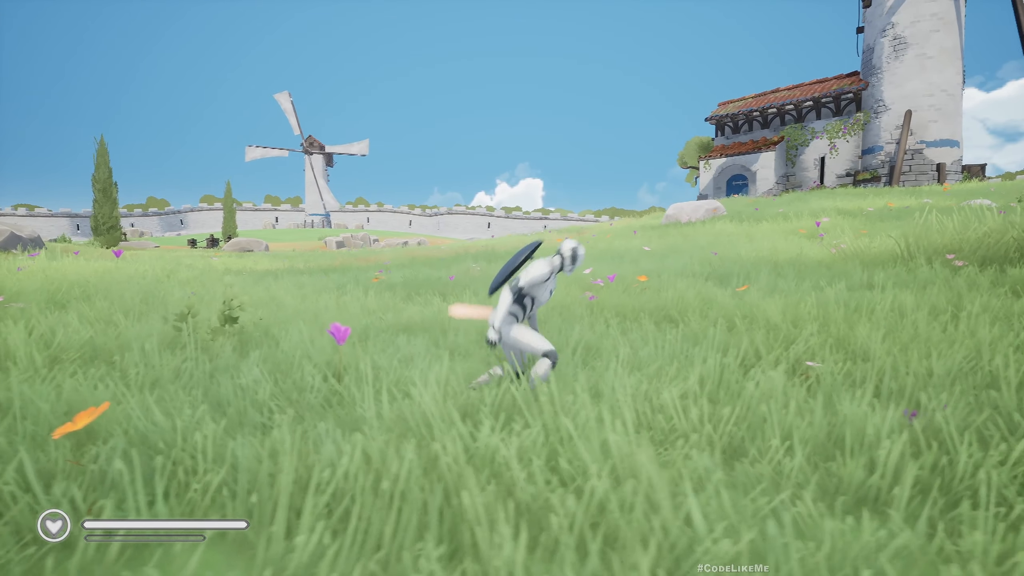
{"action": "key", "text": "d"}
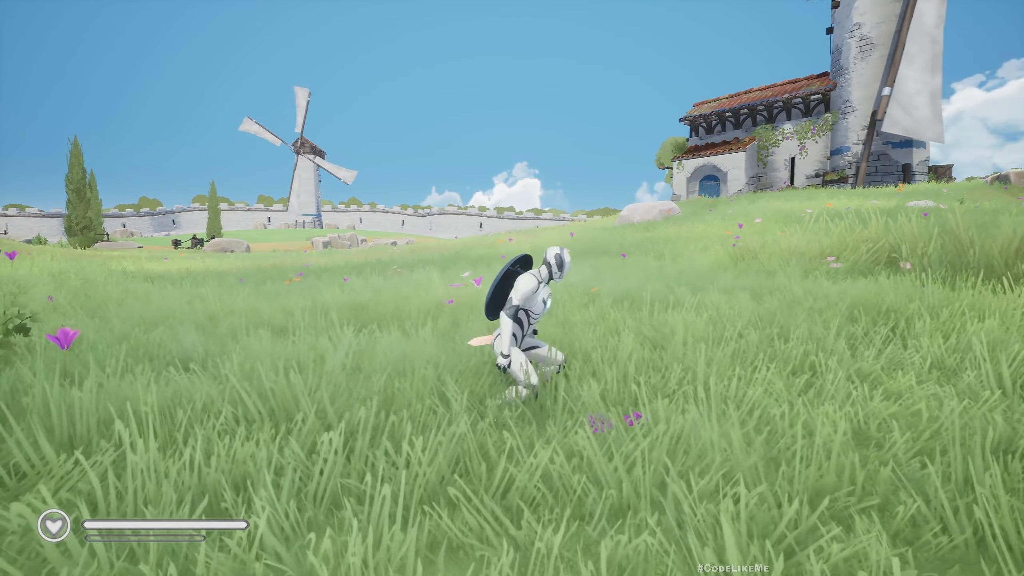
{"action": "key", "text": "w"}
{"action": "key", "text": "w"}
{"action": "key", "text": "d"}
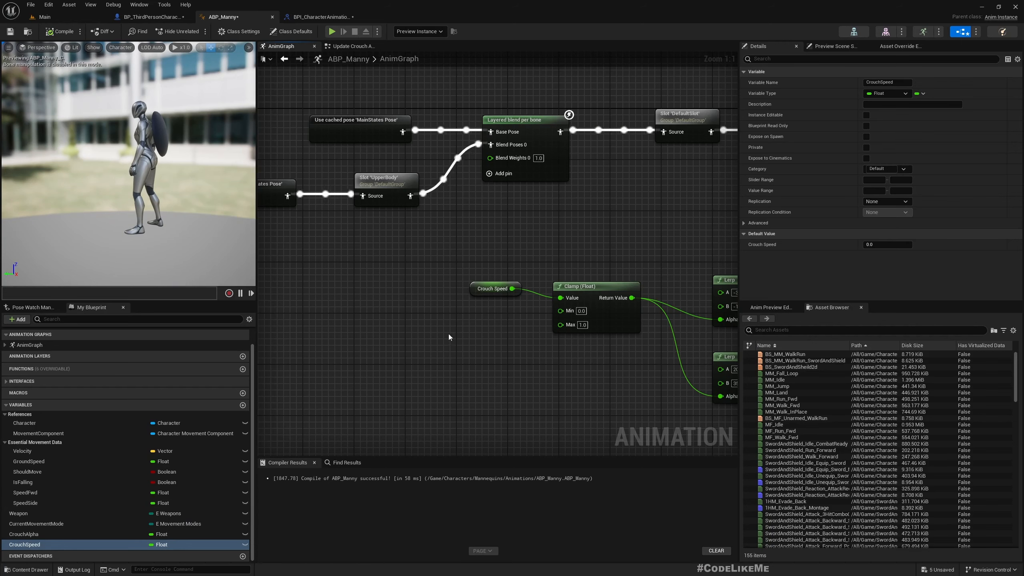
Move the Crouch Speed node slightly away from the Clamp, rename its variable to CrouchDelayedSpeed and compile ABP_Manny.
{"action": "left_click_drag", "start_coordinate": [473, 290], "coordinate": [461, 302]}
{"action": "right_click_drag", "start_coordinate": [475, 302], "coordinate": [425, 288]}
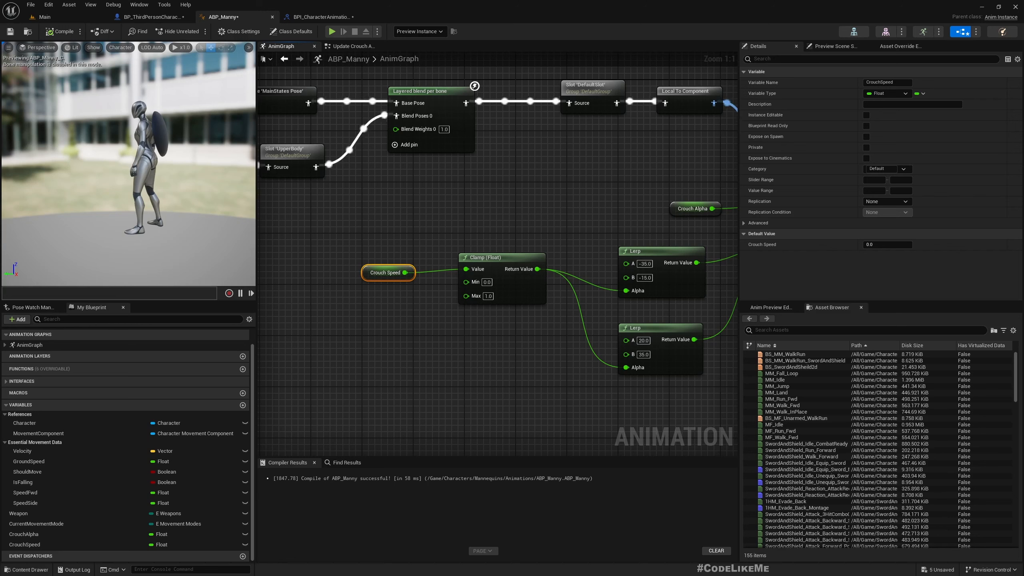
{"action": "right_click_drag", "start_coordinate": [502, 190], "coordinate": [487, 276]}
{"action": "left_click_drag", "start_coordinate": [330, 329], "coordinate": [401, 409]}
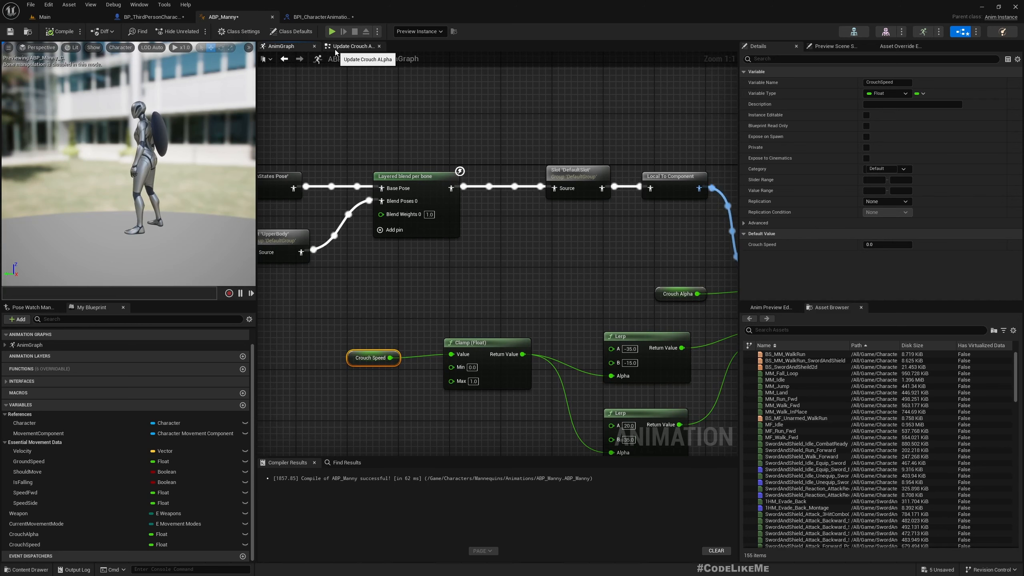
{"action": "double_click", "coordinate": [37, 545]}
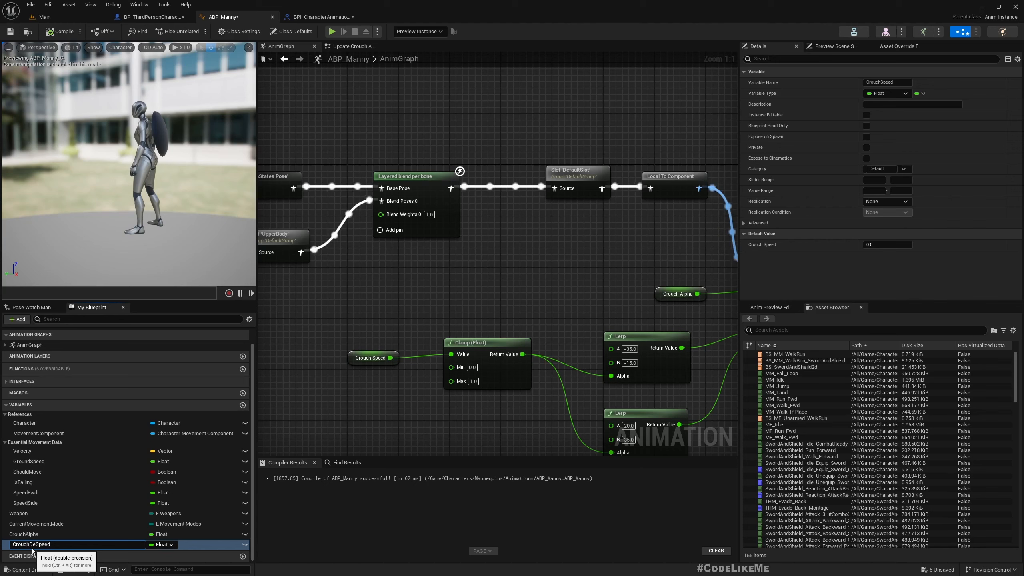
{"action": "key", "text": "Return"}
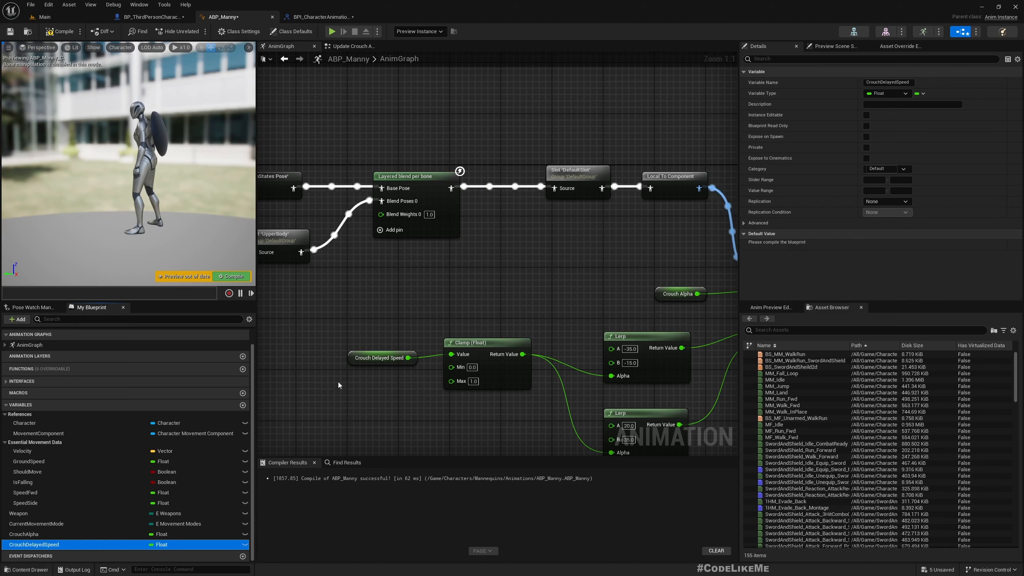
{"action": "left_click", "coordinate": [59, 31]}
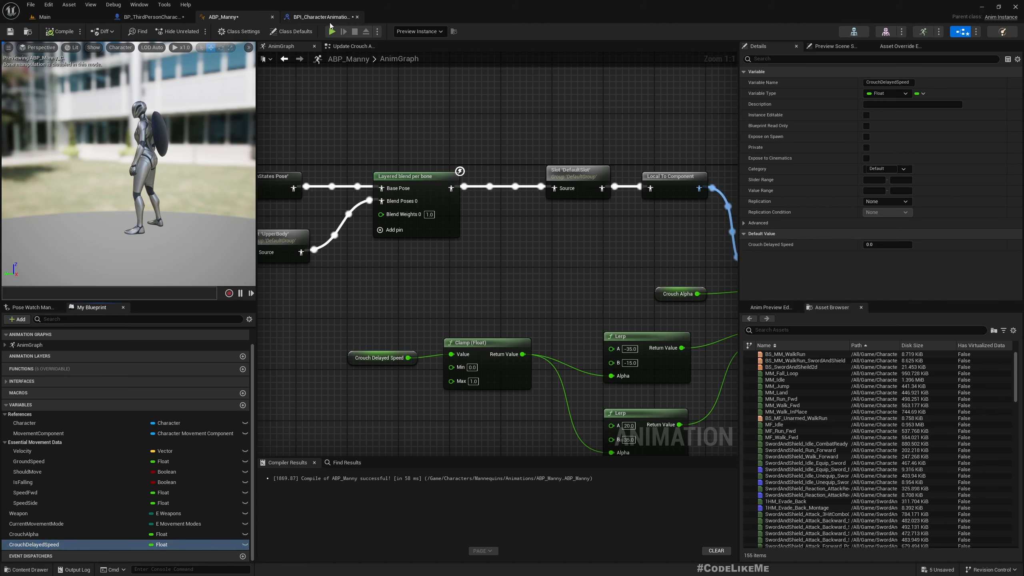
Widen the Is Falling comment box in ABP_Manny's Event Graph to about the width of the Should Move comment.
{"action": "left_click", "coordinate": [344, 47]}
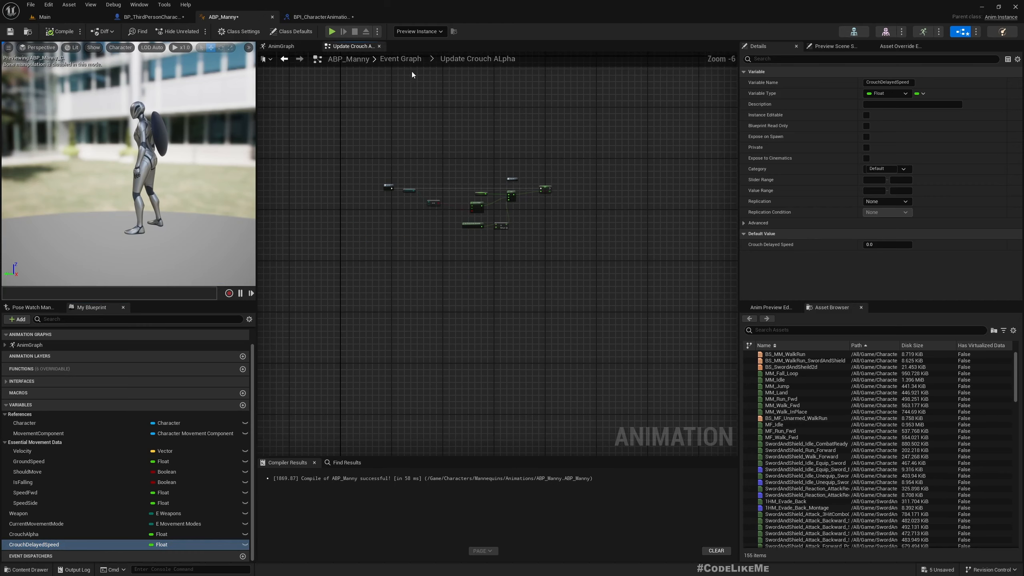
{"action": "left_click", "coordinate": [401, 59]}
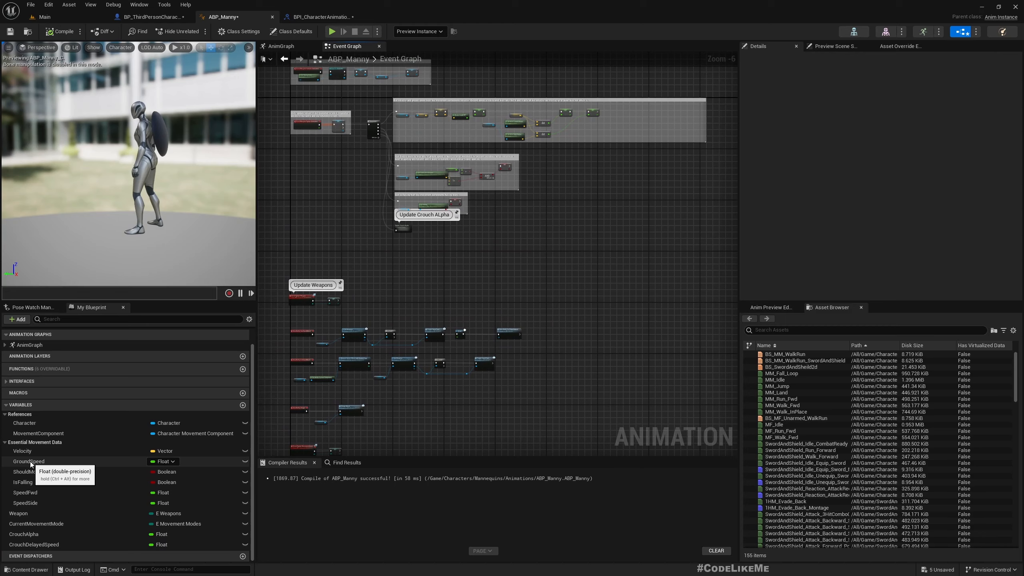
{"action": "scroll", "coordinate": [458, 207], "scroll_direction": "up", "scroll_amount": 6}
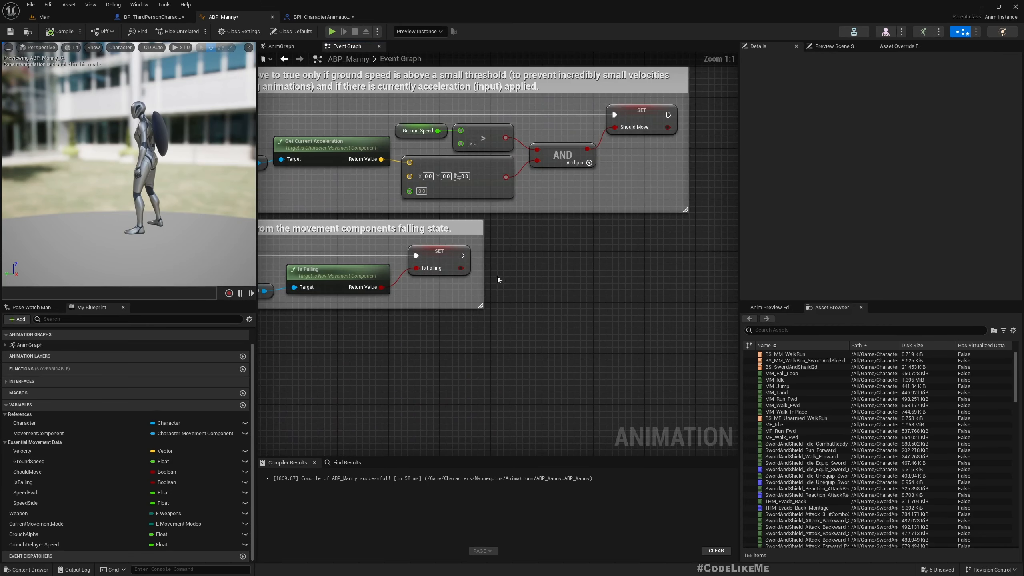
{"action": "left_click_drag", "start_coordinate": [487, 271], "coordinate": [732, 271]}
{"action": "scroll", "coordinate": [500, 270], "scroll_direction": "down", "scroll_amount": 5}
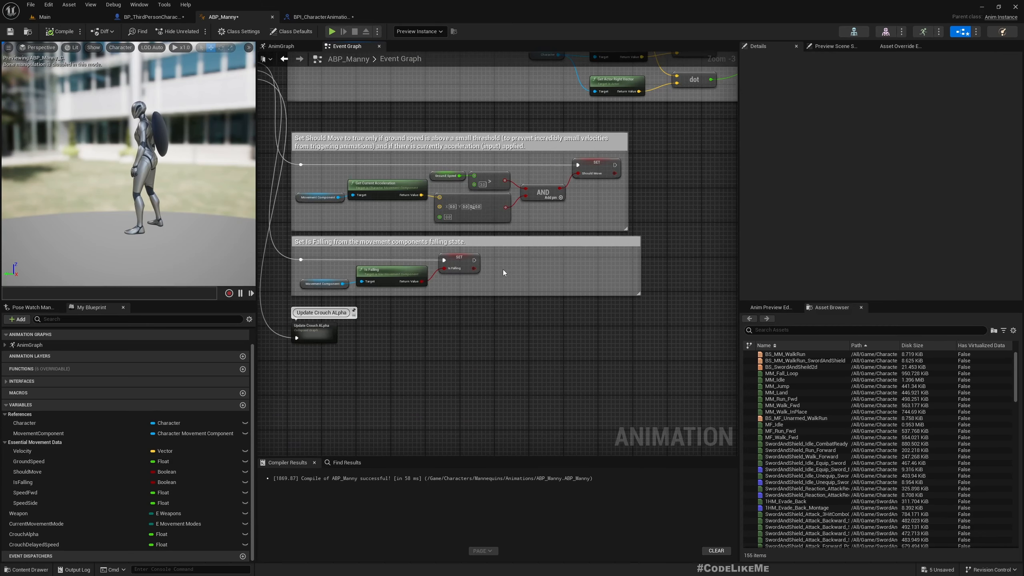
Add a Set Crouch Delayed Speed node in the Update Crouch ALpha graph and connect it after Set Crouch Alpha.
{"action": "double_click", "coordinate": [314, 332]}
{"action": "right_click_drag", "start_coordinate": [579, 307], "coordinate": [265, 375]}
{"action": "scroll", "coordinate": [265, 377], "scroll_direction": "up", "scroll_amount": 3}
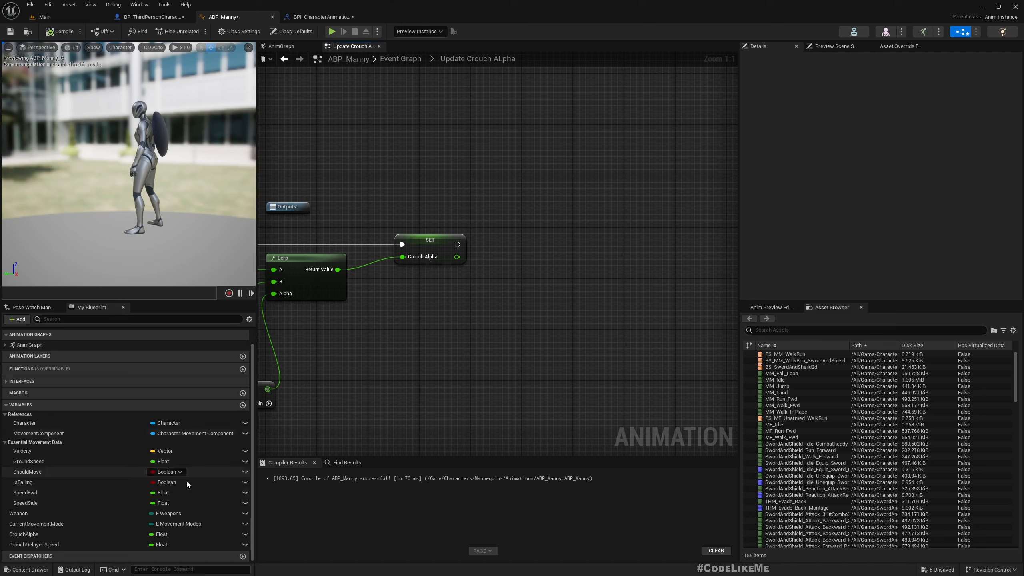
{"action": "left_click_drag", "start_coordinate": [33, 547], "coordinate": [488, 309]}
{"action": "left_click", "coordinate": [514, 328]}
{"action": "left_click_drag", "start_coordinate": [605, 234], "coordinate": [605, 241]}
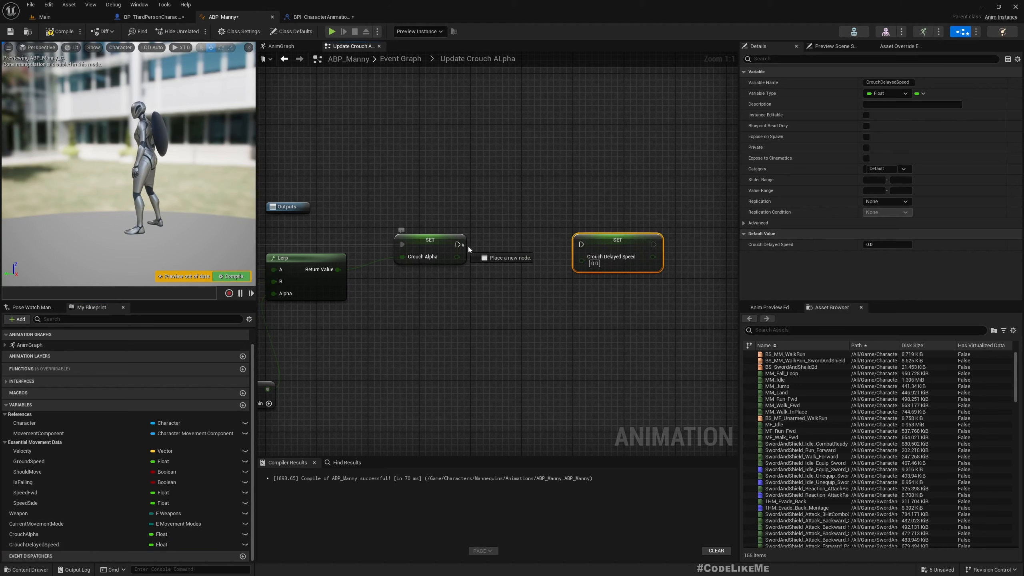
{"action": "left_click_drag", "start_coordinate": [584, 246], "coordinate": [587, 246]}
Paste the Ground Speed divided by 150 nodes below the Set Crouch Alpha node.
{"action": "right_click_drag", "start_coordinate": [439, 305], "coordinate": [479, 299]}
{"action": "left_click", "coordinate": [481, 321]}
{"action": "key", "text": "ctrl+v"}
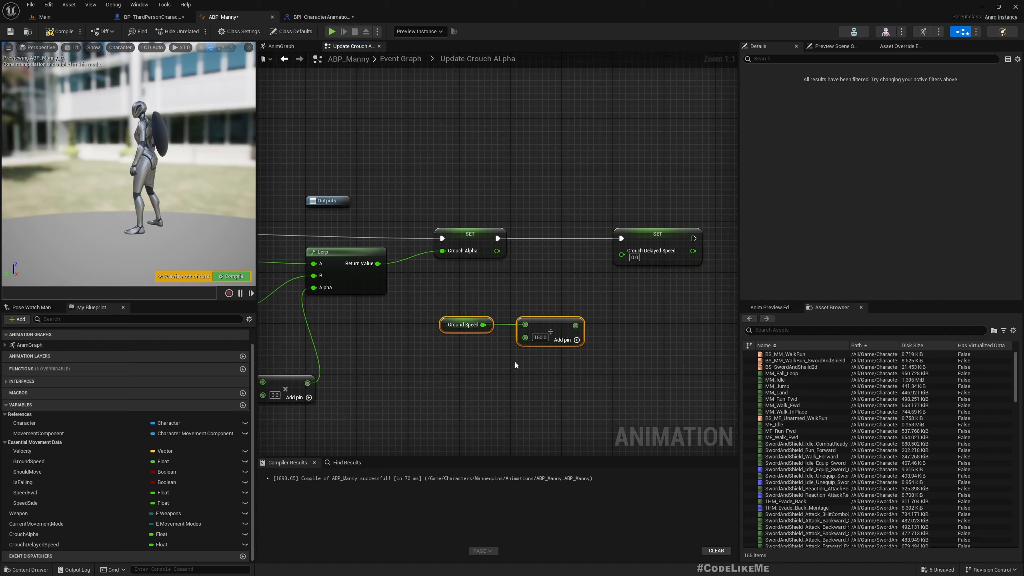
{"action": "right_click_drag", "start_coordinate": [507, 362], "coordinate": [430, 357]}
{"action": "left_click_drag", "start_coordinate": [451, 317], "coordinate": [439, 350]}
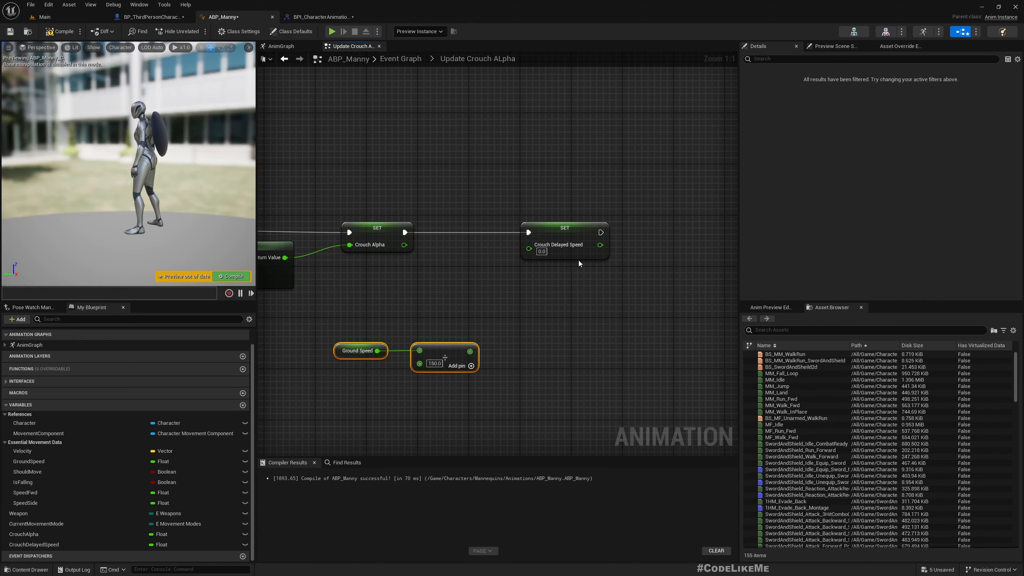
Add a Crouch Delayed Speed getter and a float Lerp with the getter as A and the divided ground speed as B.
{"action": "left_click_drag", "start_coordinate": [564, 235], "coordinate": [594, 237]}
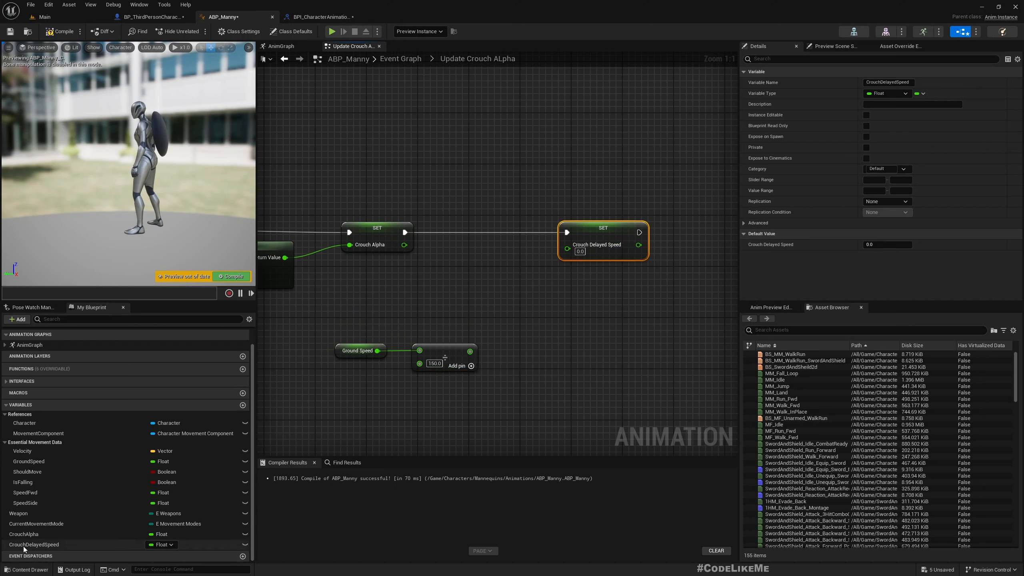
{"action": "left_click_drag", "start_coordinate": [393, 311], "coordinate": [394, 311]}
{"action": "left_click", "coordinate": [431, 328]}
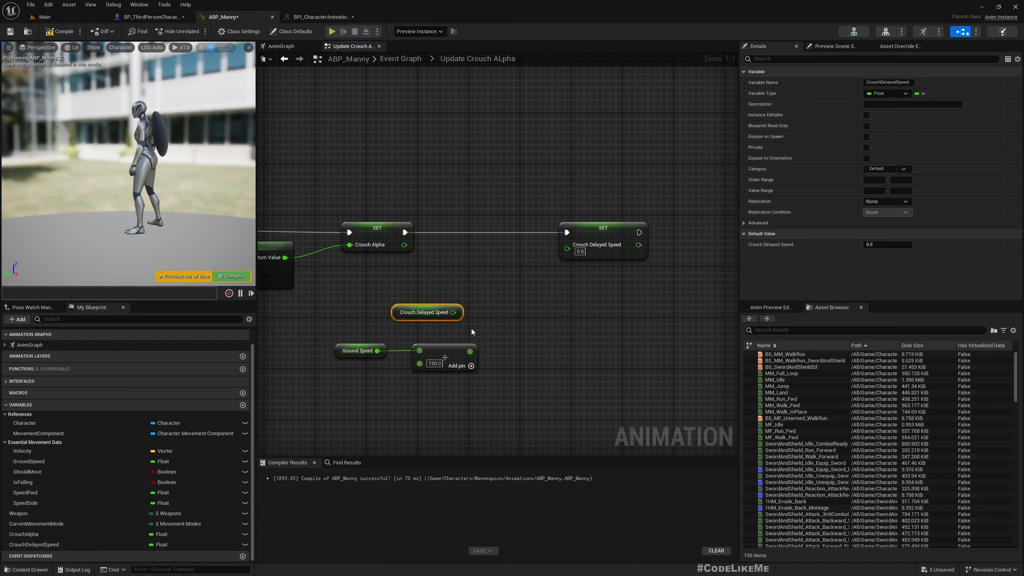
{"action": "left_click_drag", "start_coordinate": [457, 313], "coordinate": [490, 320]}
{"action": "type", "text": "lerp"}
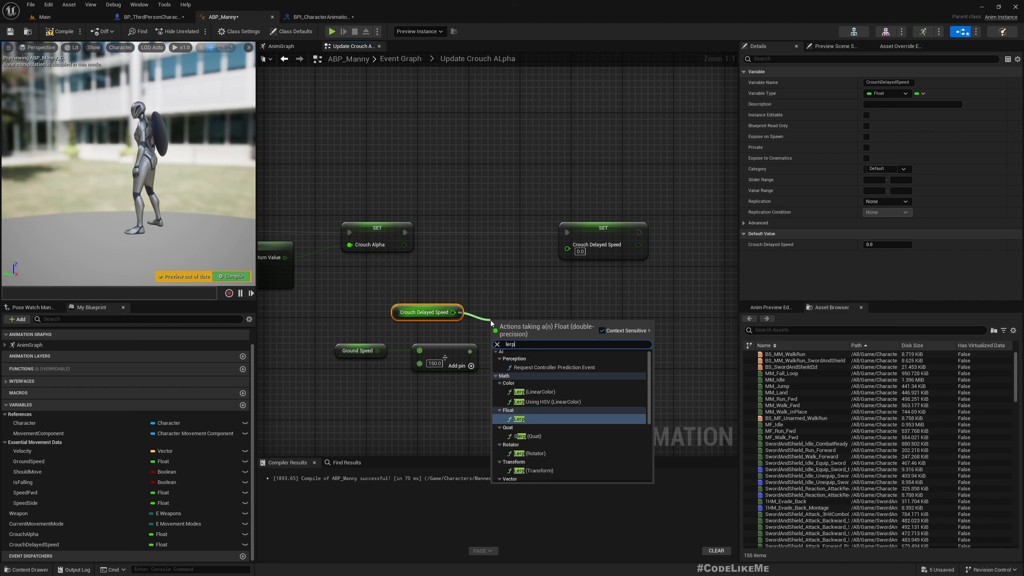
{"action": "key", "text": "Return"}
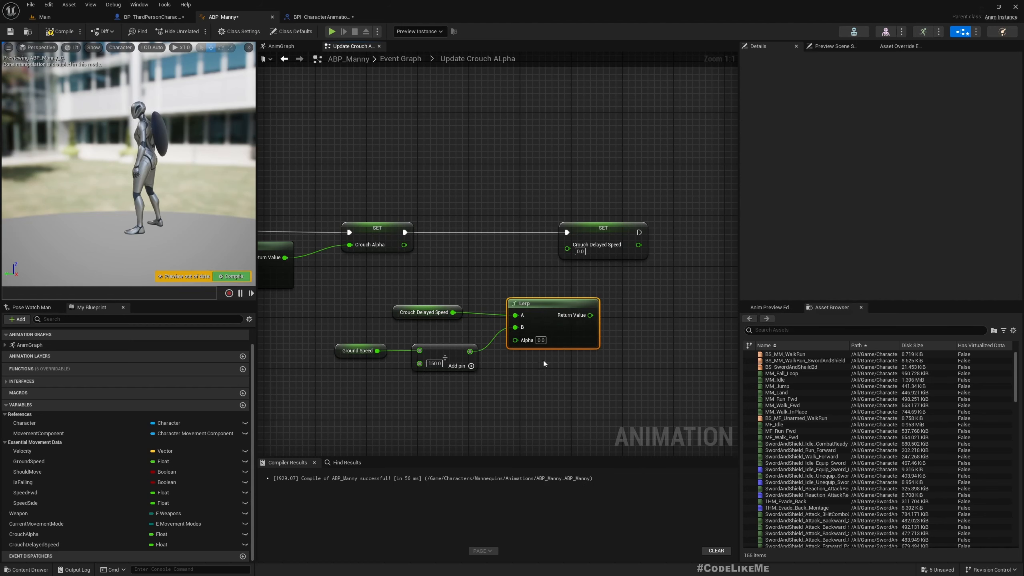
Add a Multiply node feeding the Lerp's Alpha and connect Get World Delta Seconds to its first input.
{"action": "left_click_drag", "start_coordinate": [517, 340], "coordinate": [478, 406]}
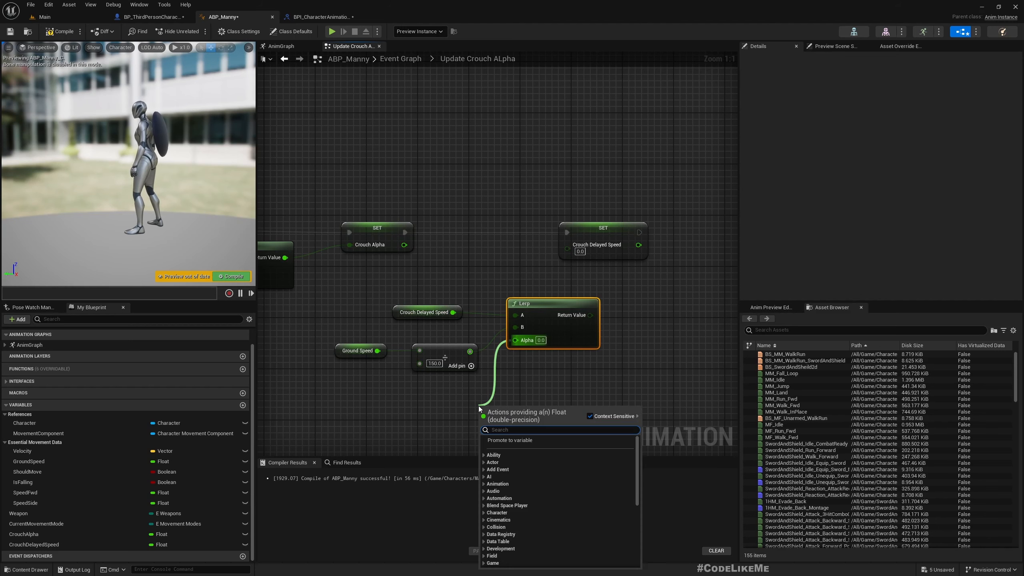
{"action": "type", "text": "*"}
{"action": "key", "text": "Return"}
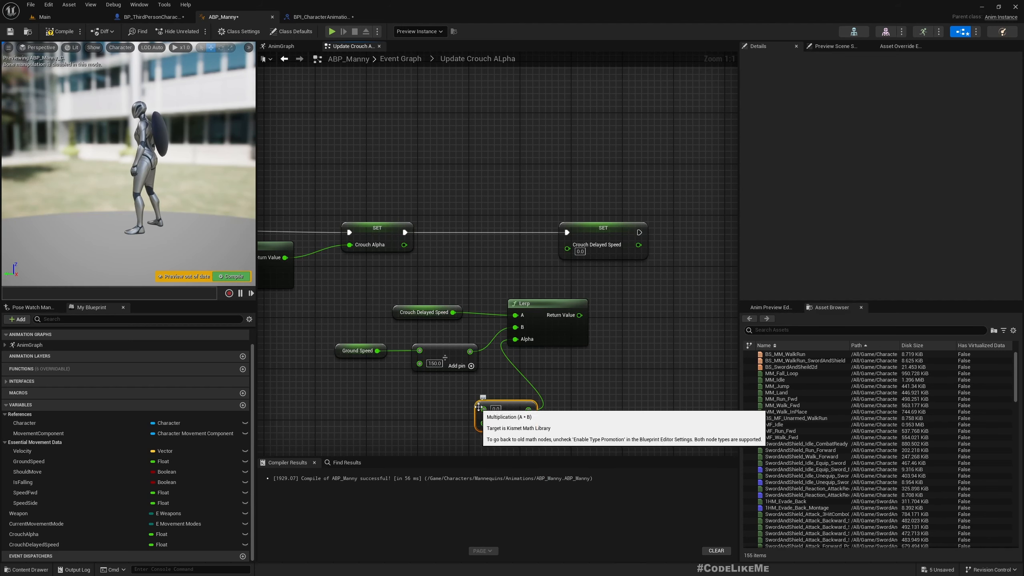
{"action": "left_click_drag", "start_coordinate": [480, 408], "coordinate": [416, 407]}
{"action": "type", "text": "world del"}
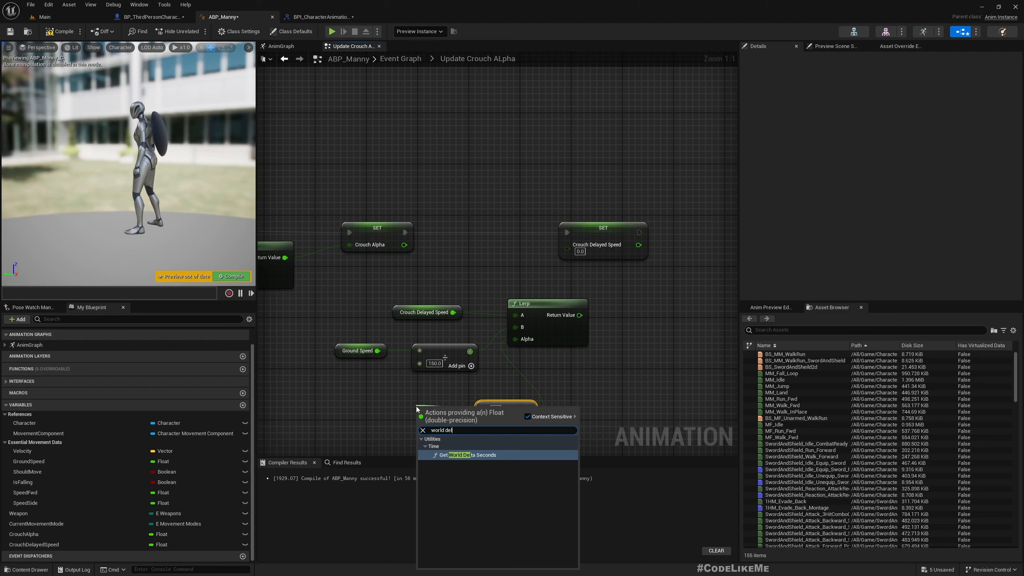
{"action": "key", "text": "Return"}
{"action": "left_click_drag", "start_coordinate": [417, 407], "coordinate": [383, 410]}
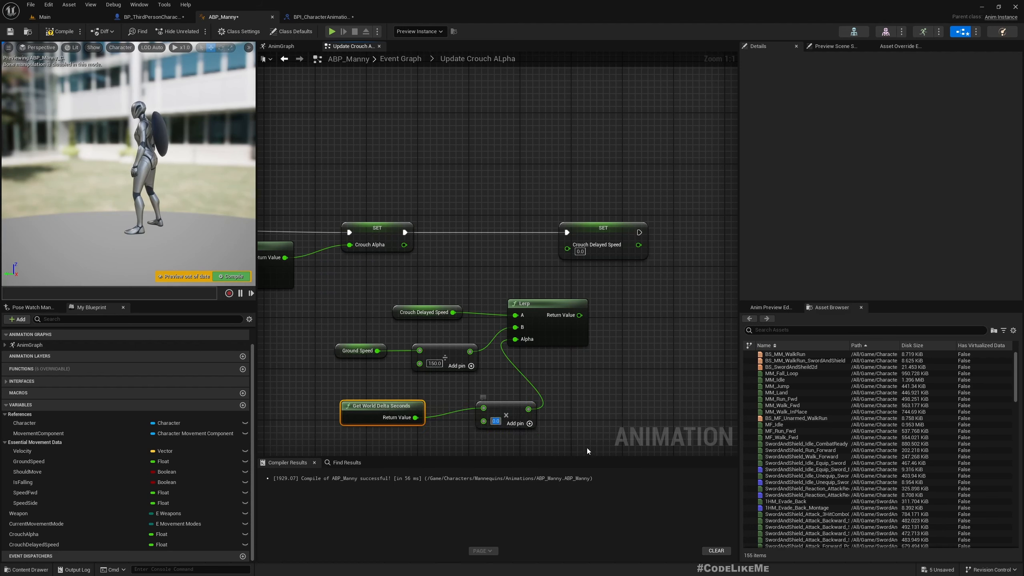
Set the delta seconds multiplier to 1.0 and connect the Lerp's Return Value to the Set Crouch Delayed Speed node.
{"action": "left_click_drag", "start_coordinate": [488, 408], "coordinate": [473, 413]}
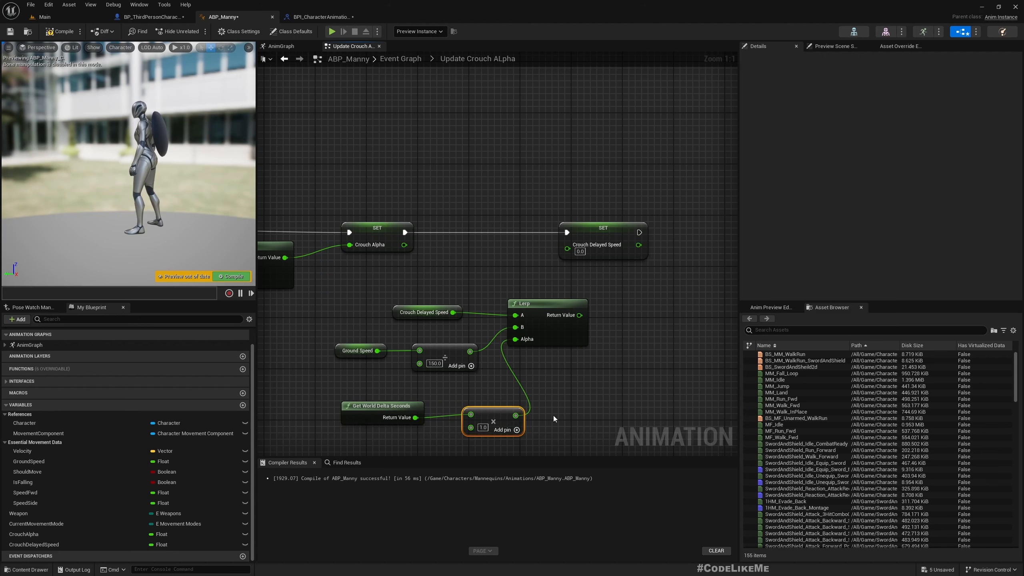
{"action": "left_click_drag", "start_coordinate": [575, 259], "coordinate": [633, 229]}
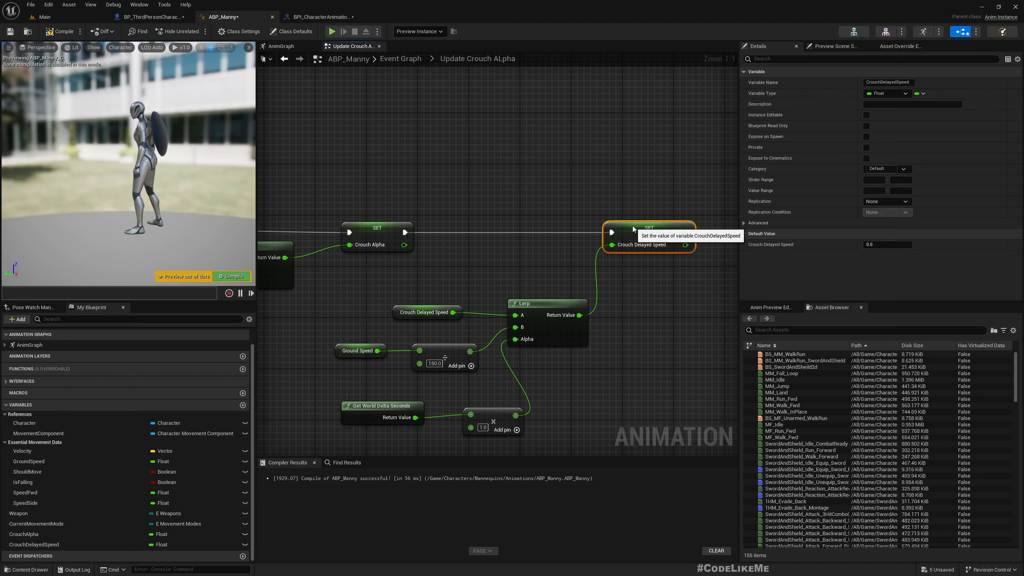
Play the Main level full screen and check the crouch pose blending while the character starts, stops and toggles crouch.
{"action": "left_click", "coordinate": [53, 20]}
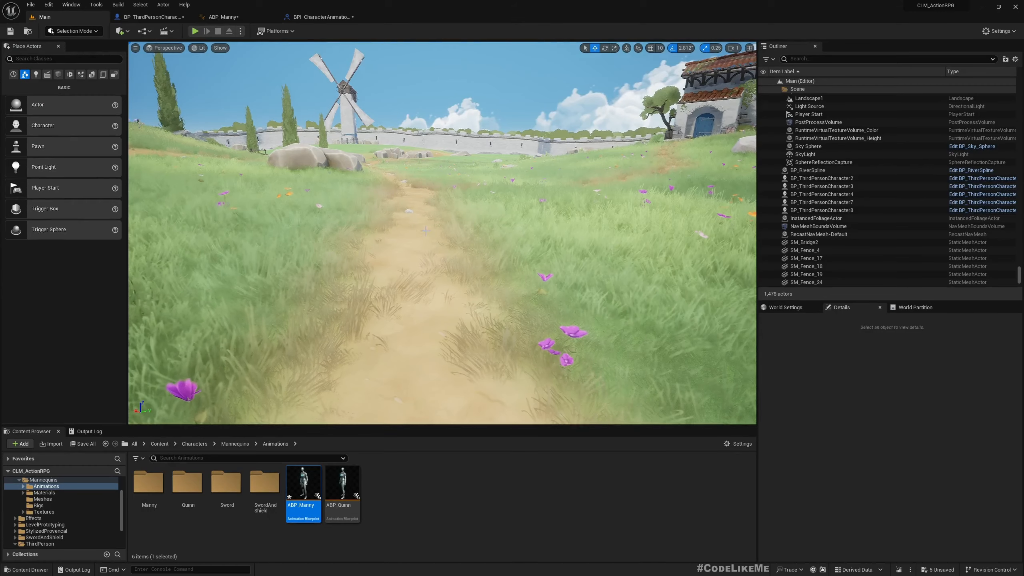
{"action": "right_click_drag", "start_coordinate": [410, 230], "coordinate": [443, 242]}
{"action": "key", "text": "F11"}
{"action": "key", "text": "alt+p"}
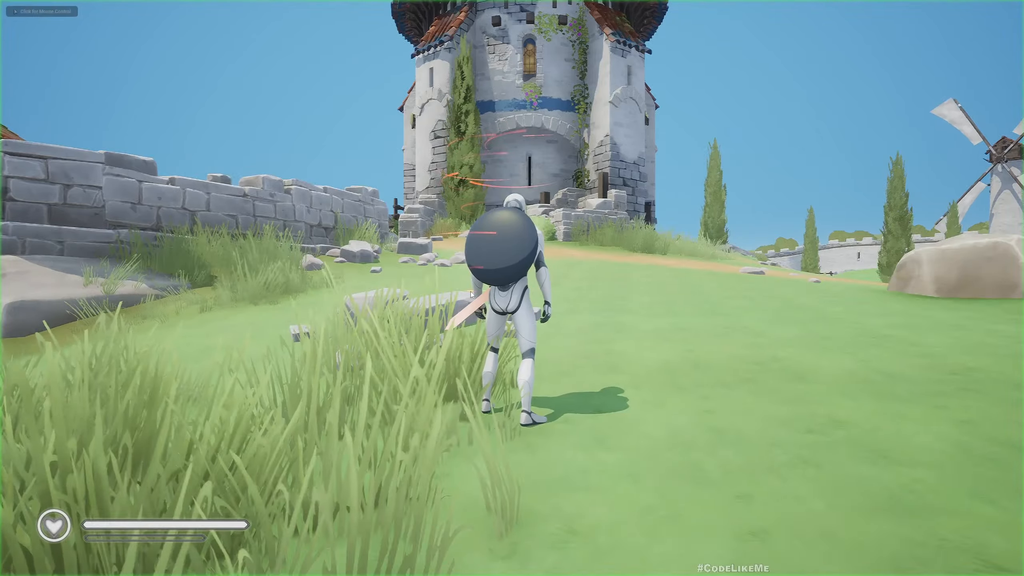
{"action": "key", "text": "w"}
{"action": "key", "text": "c"}
{"action": "key", "text": "d"}
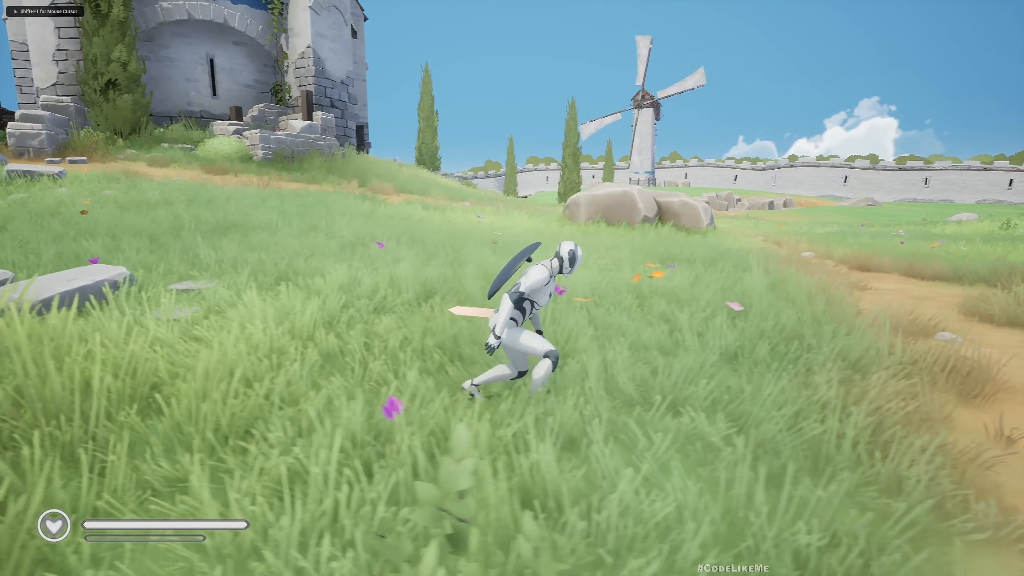
{"action": "key", "text": "c"}
{"action": "key", "text": "c"}
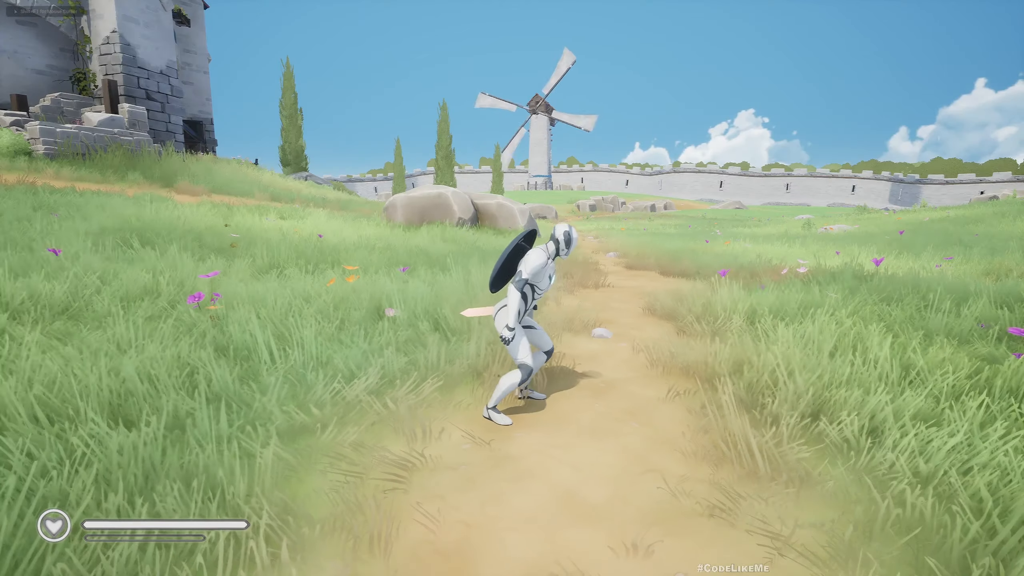
{"action": "key", "text": "d"}
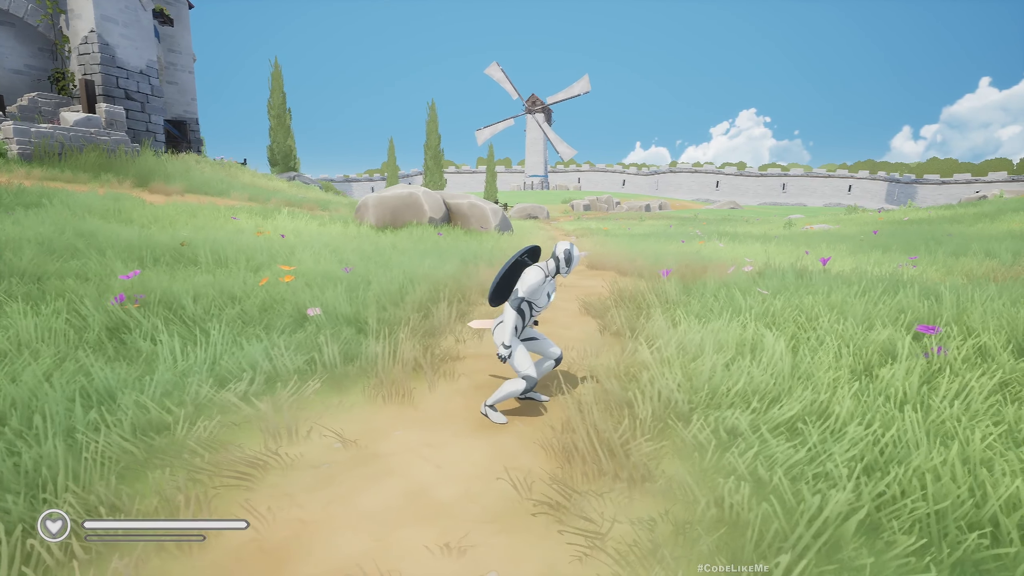
{"action": "key", "text": "a"}
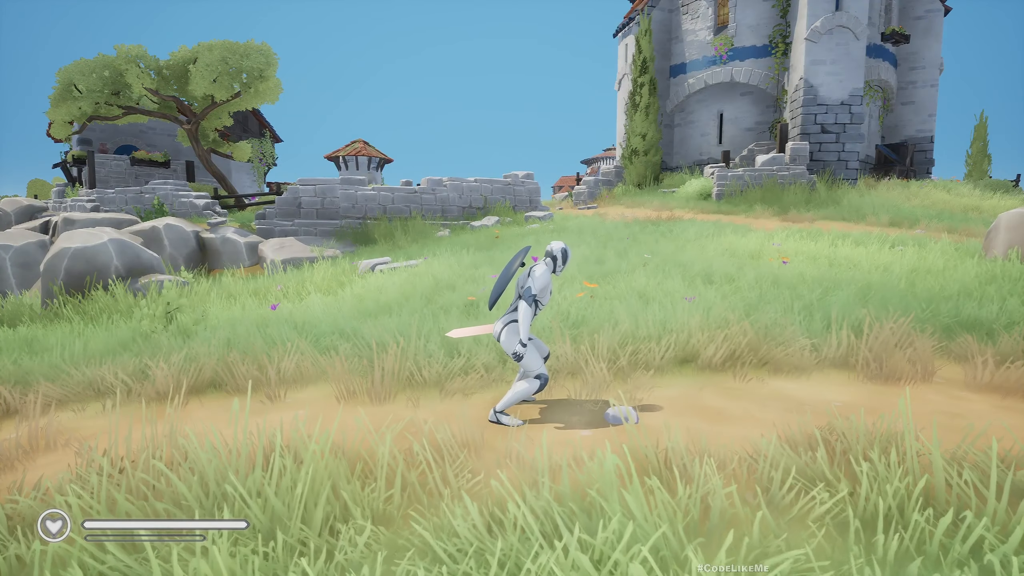
{"action": "key", "text": "d"}
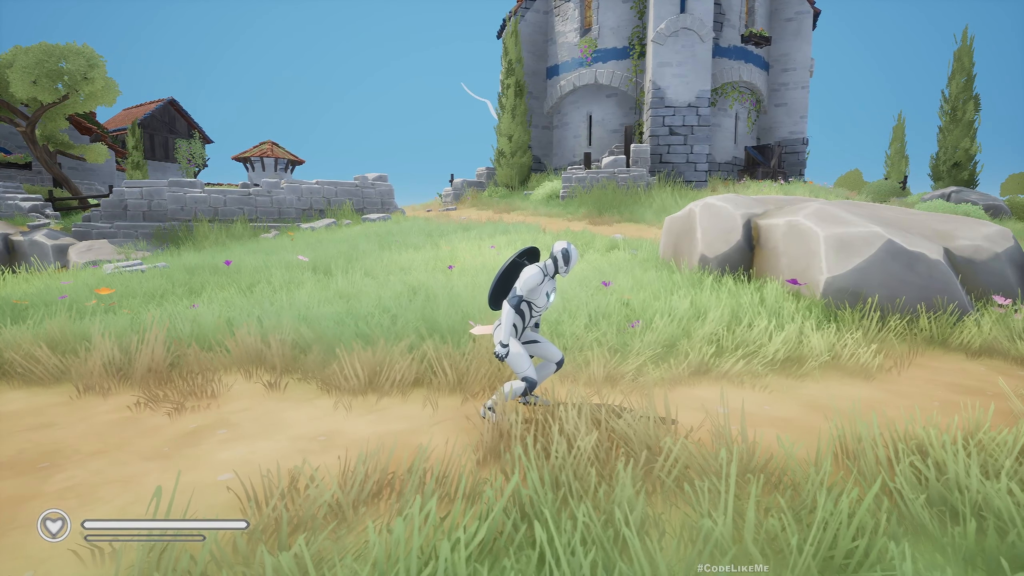
{"action": "key", "text": "Escape"}
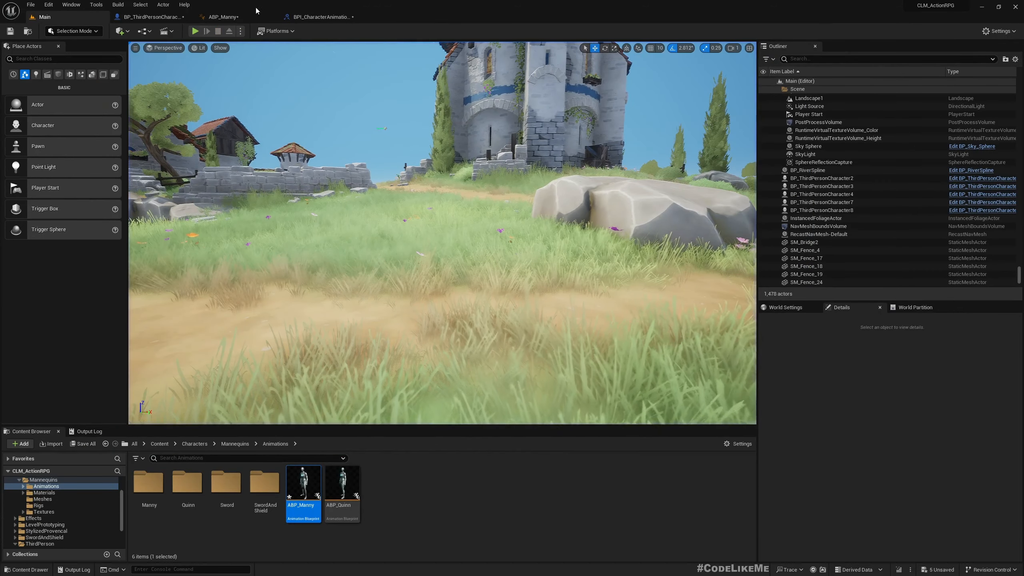
Set the delta seconds multiplier in ABP_Manny's Update Crouch ALpha graph to 3.0 and return to the Main level.
{"action": "left_click", "coordinate": [224, 17]}
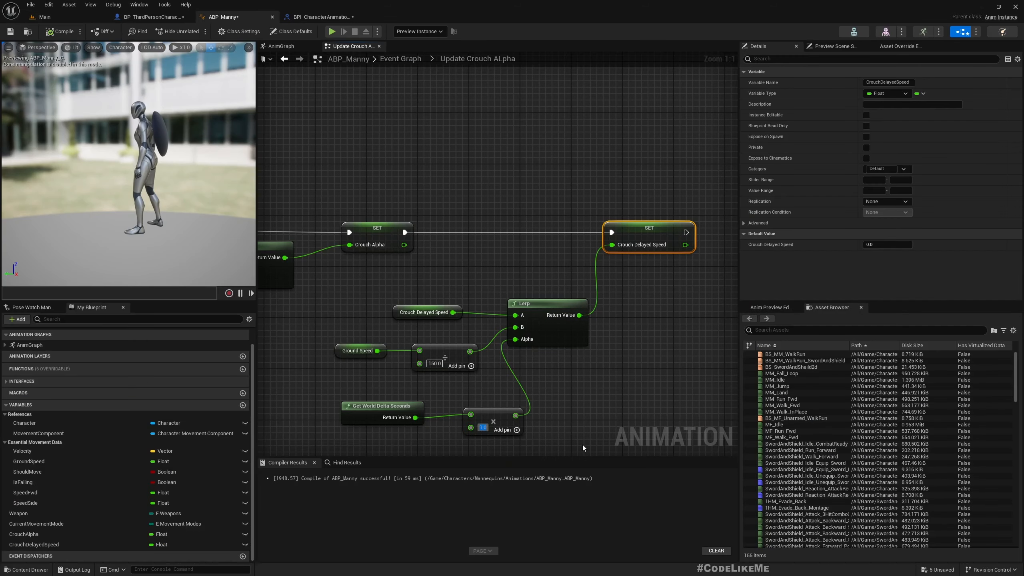
{"action": "left_click", "coordinate": [42, 16]}
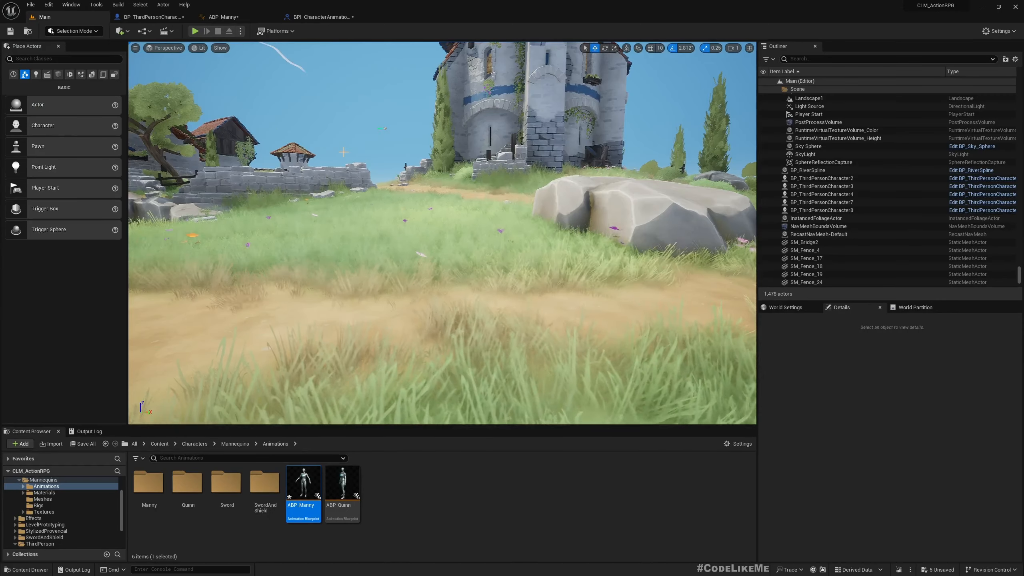
Play the level full screen and check crouched starts and stops, both with the weapon sheathed and with sword and shield equipped.
{"action": "key", "text": "F11"}
{"action": "key", "text": "alt+p"}
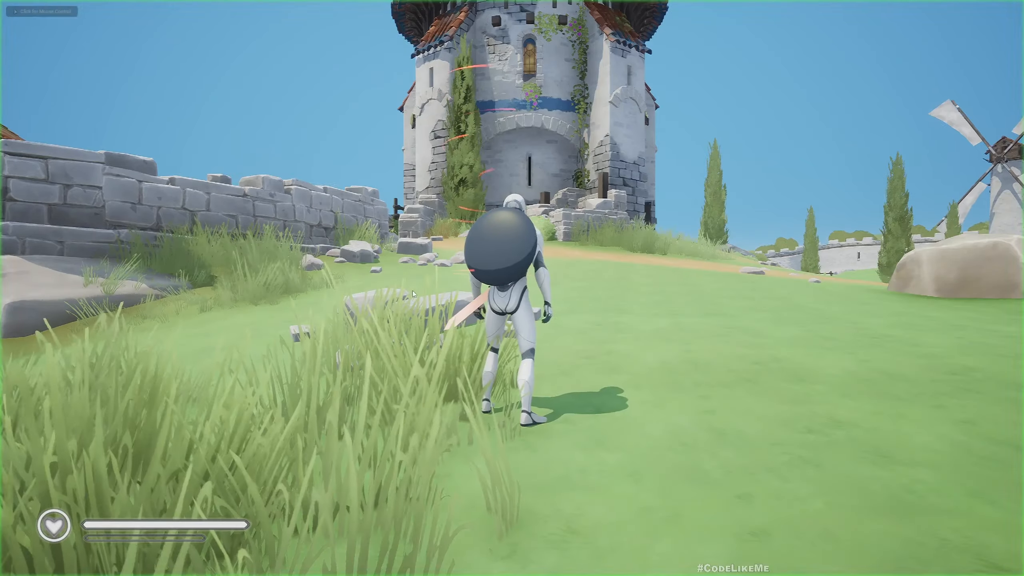
{"action": "key", "text": "d"}
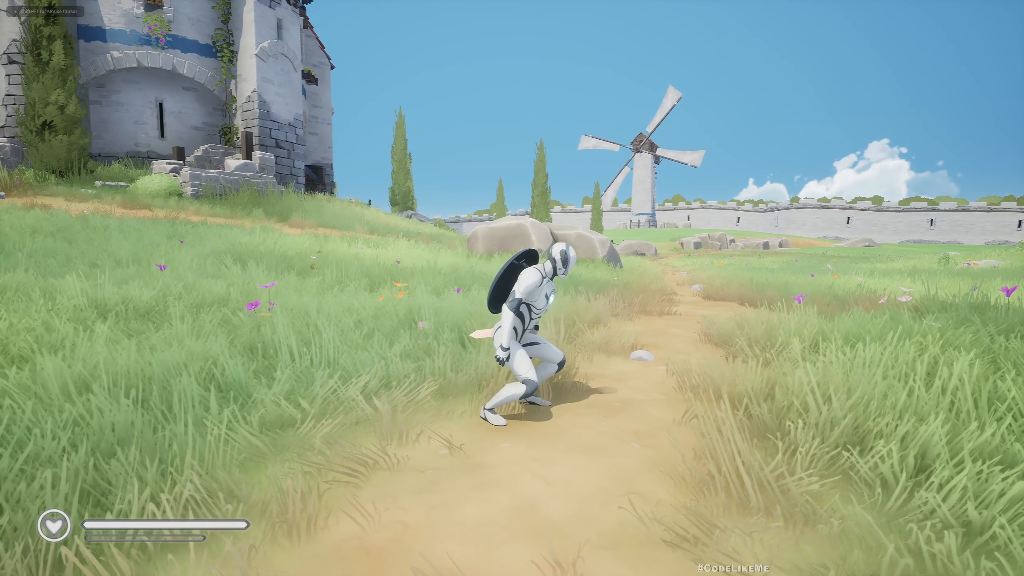
{"action": "key", "text": "d"}
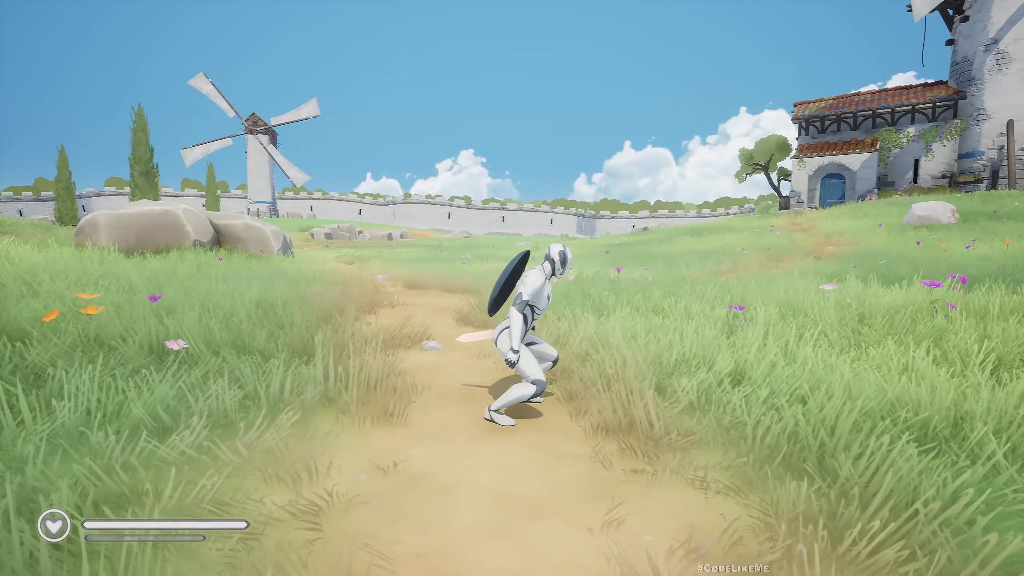
{"action": "key", "text": "d"}
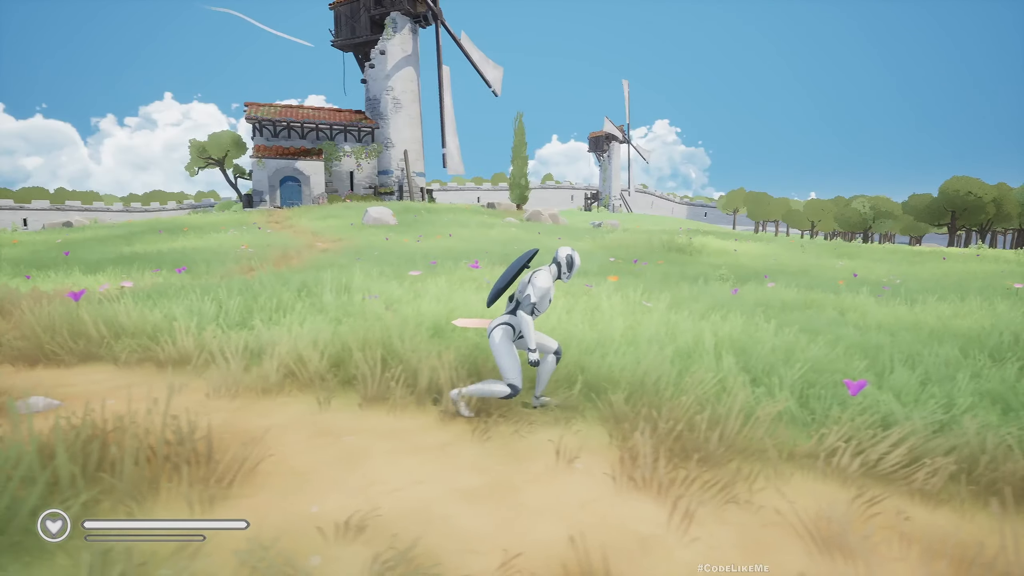
{"action": "key", "text": "d"}
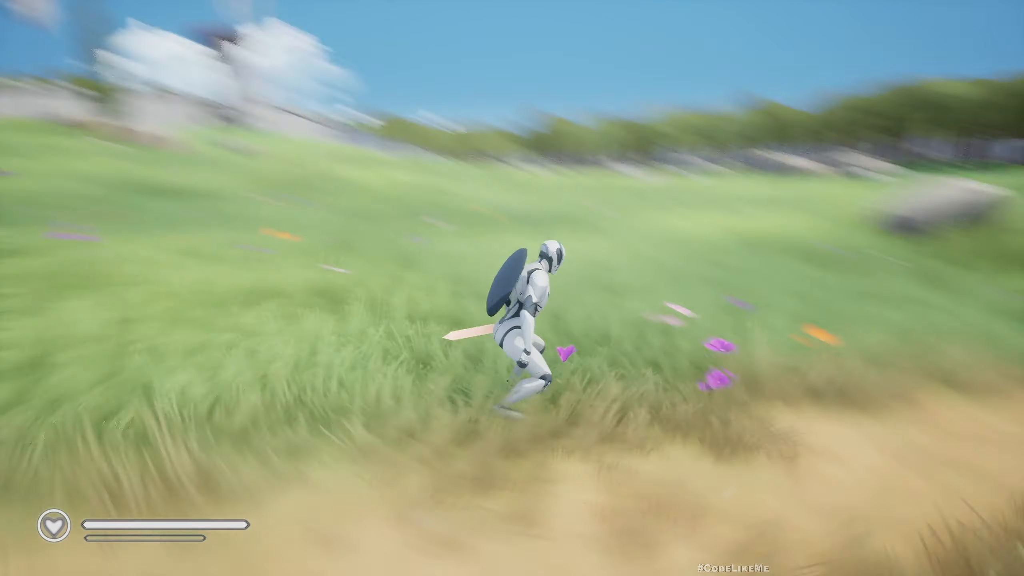
{"action": "key", "text": "w"}
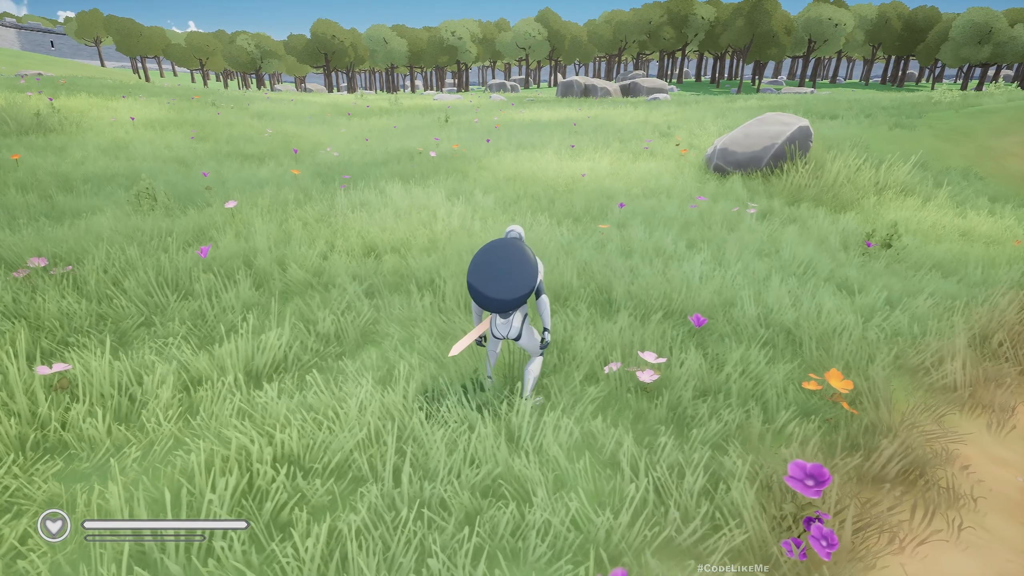
{"action": "key", "text": "1"}
{"action": "key", "text": "w"}
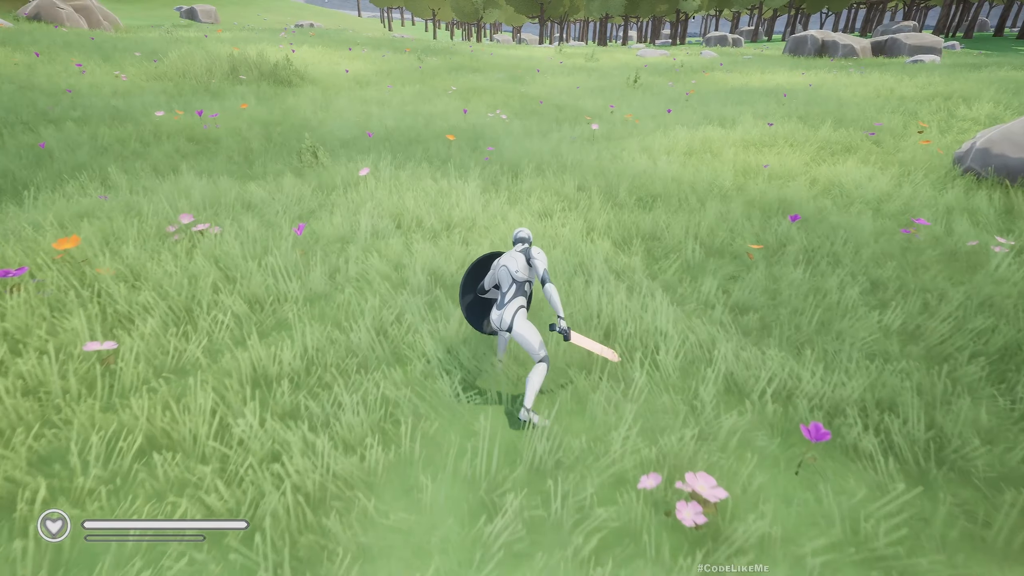
{"action": "key", "text": "d"}
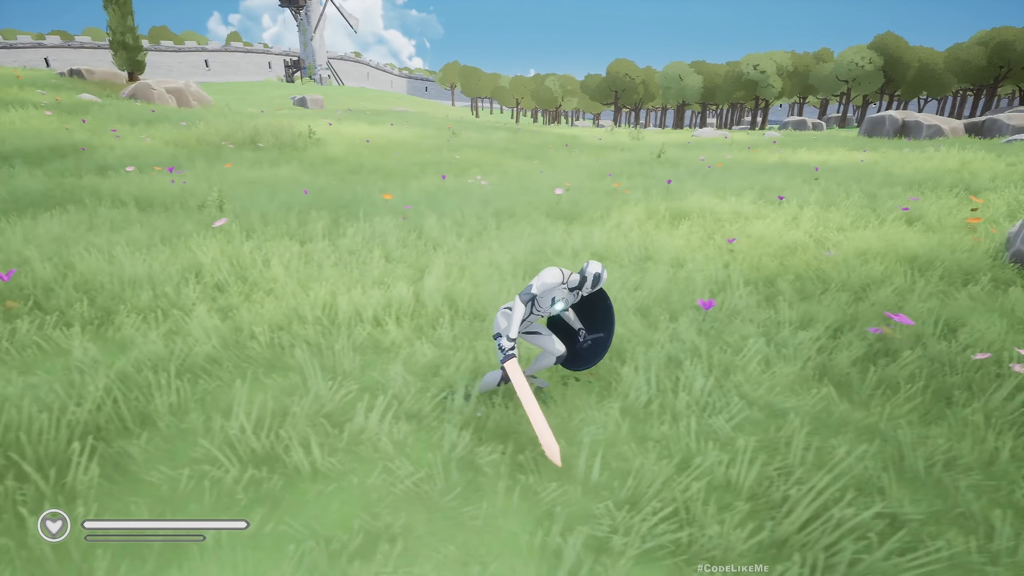
{"action": "key", "text": "w"}
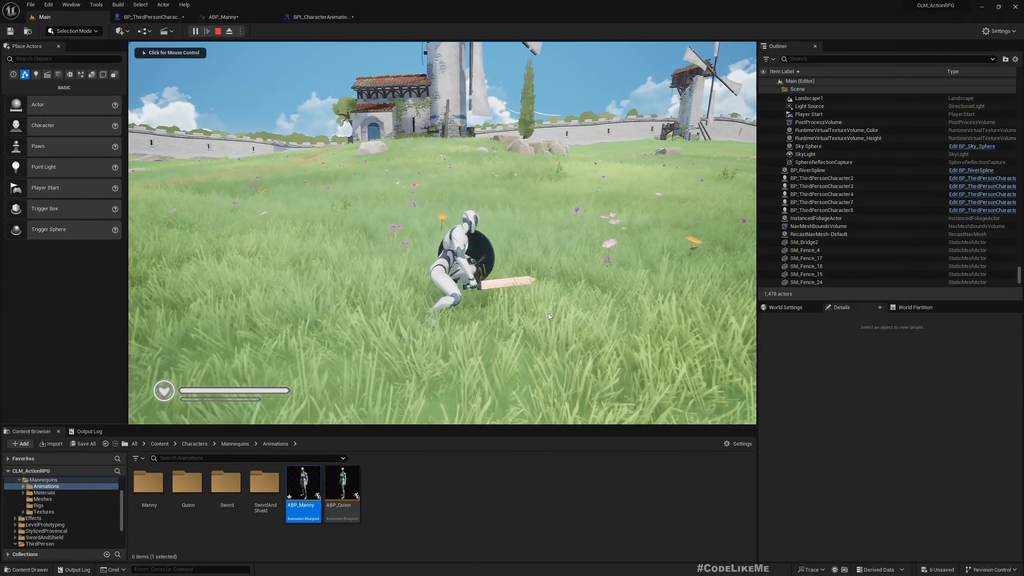
{"action": "key", "text": "Escape"}
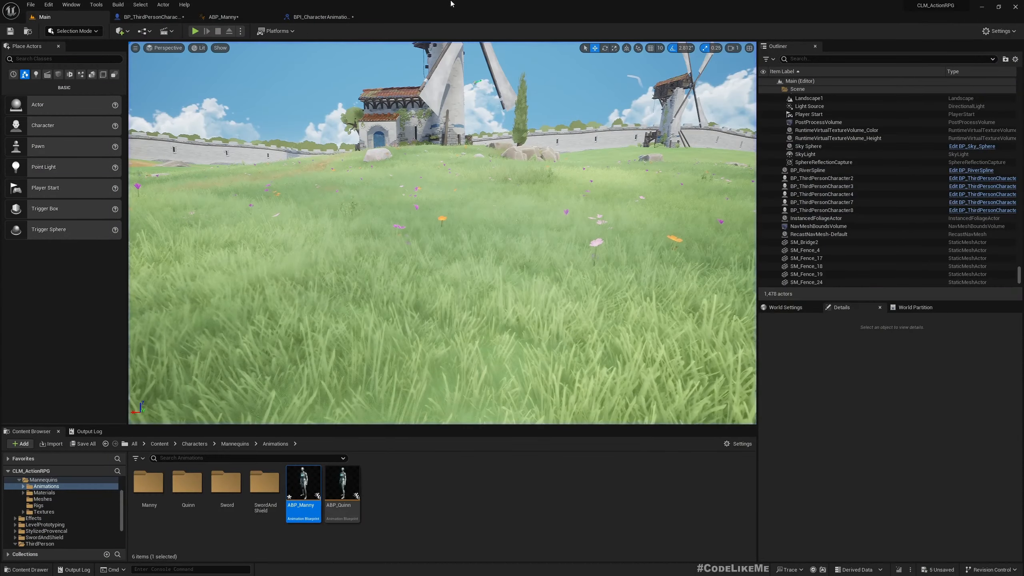
Set the Crouch value of the max walk speed Select node in BP_ThirdPersonCharacter's Event Graph to 200.
{"action": "left_click", "coordinate": [242, 17]}
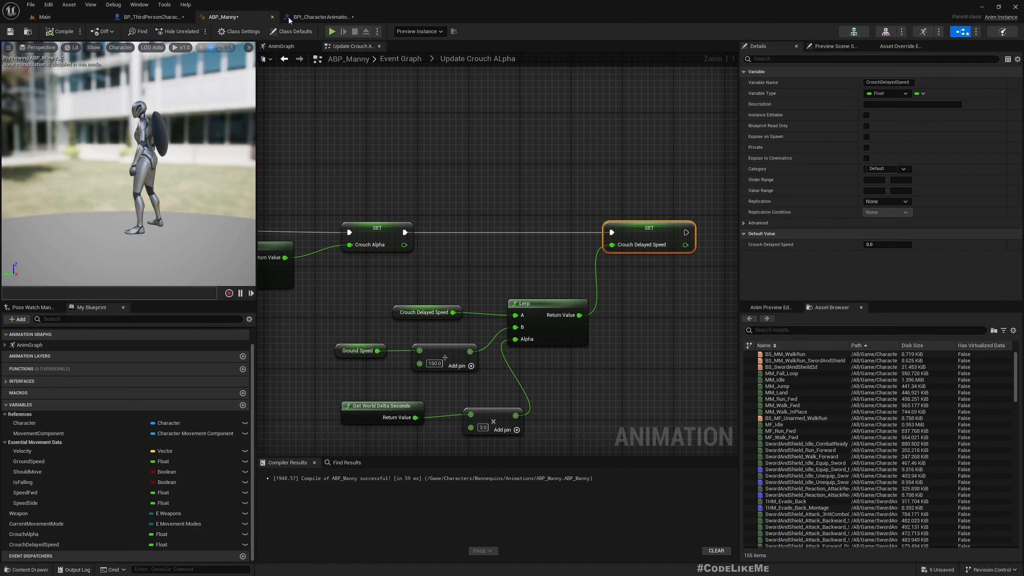
{"action": "left_click", "coordinate": [141, 17]}
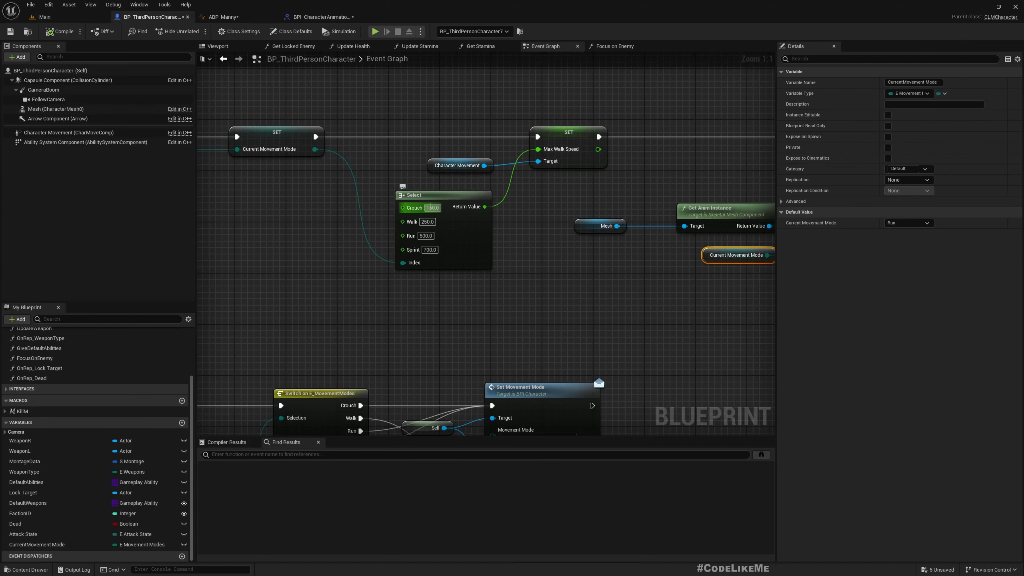
{"action": "type", "text": "1"}
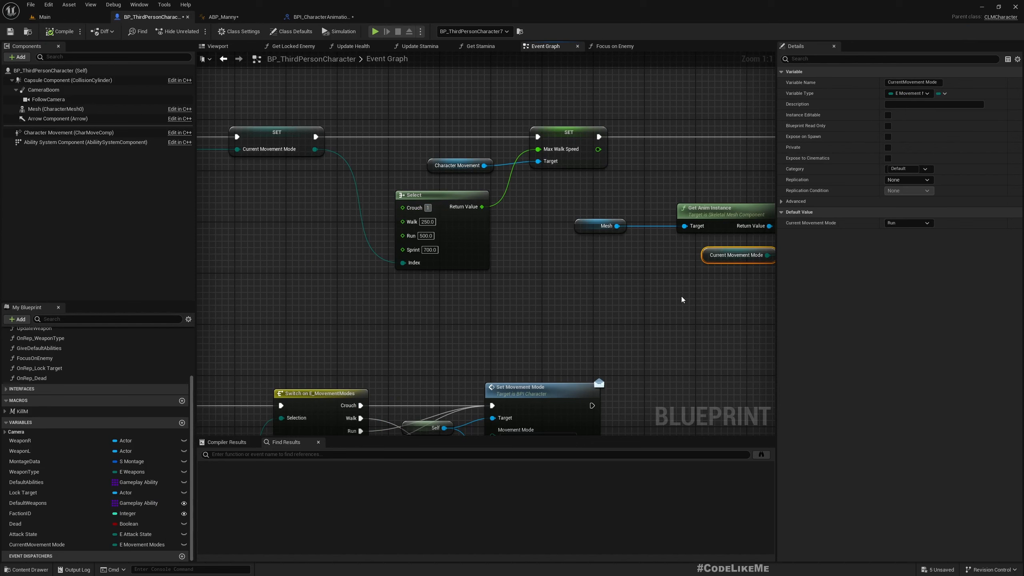
{"action": "type", "text": "00"}
{"action": "key", "text": "Return"}
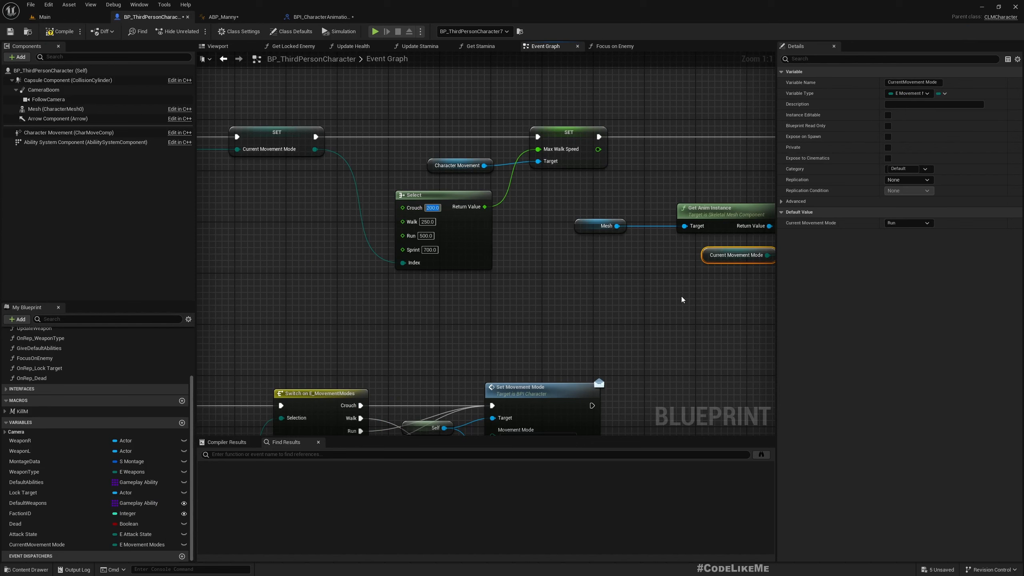
Play the Main level and check crouched movement at the new crouch speed, with the weapon sheathed and with sword and shield equipped.
{"action": "left_click", "coordinate": [51, 20]}
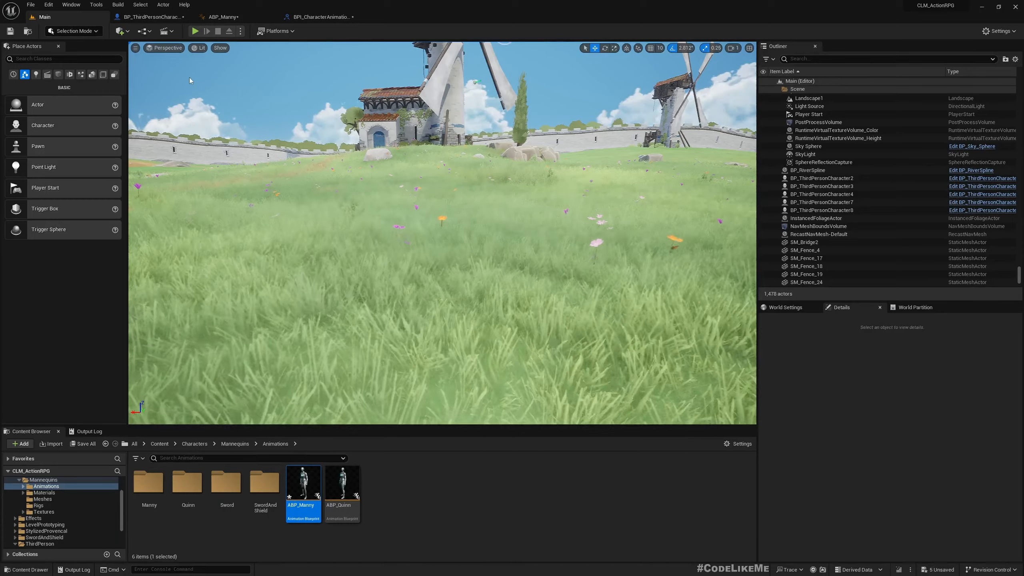
{"action": "key", "text": "alt+p"}
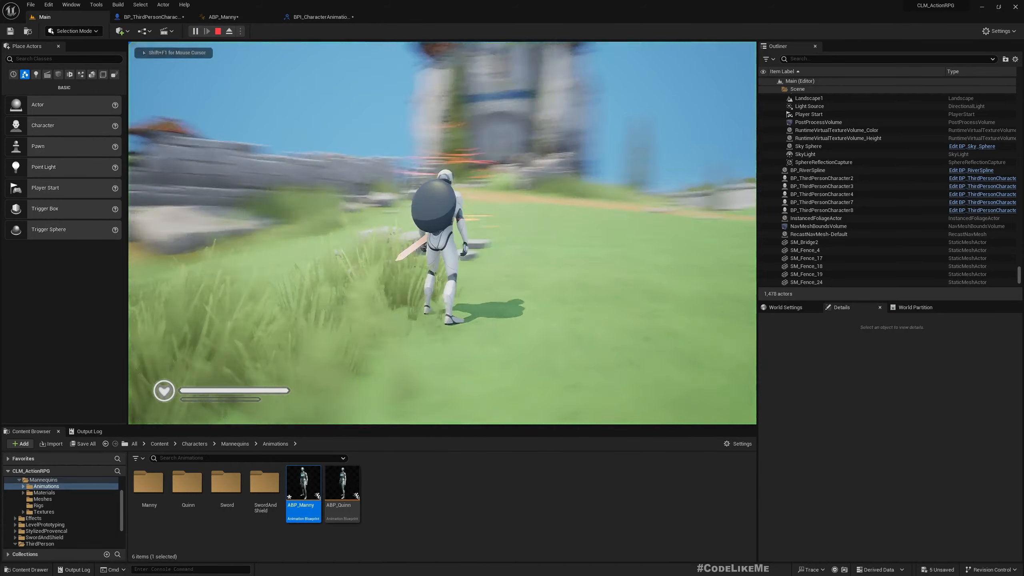
{"action": "key", "text": "w"}
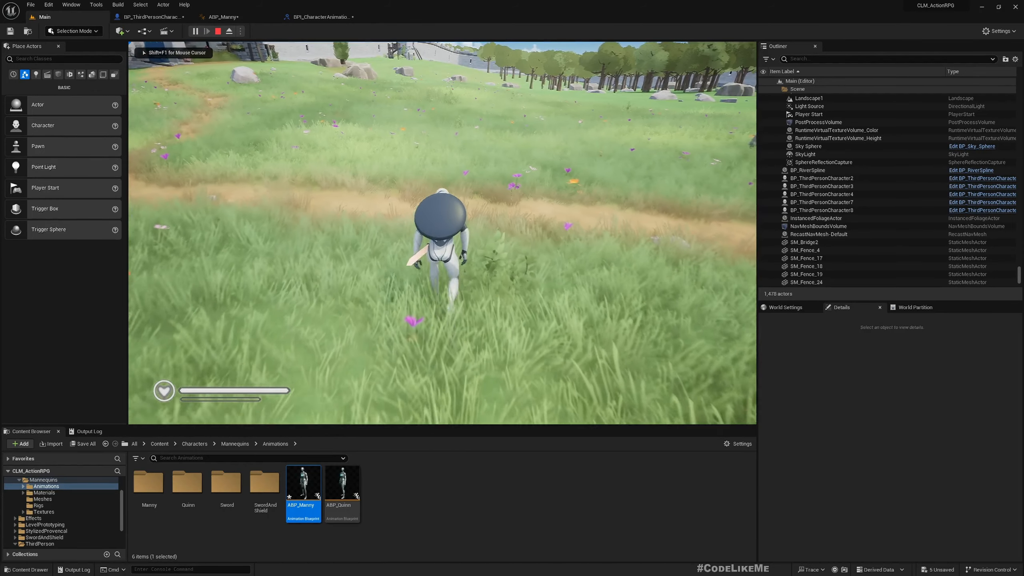
{"action": "key", "text": "w"}
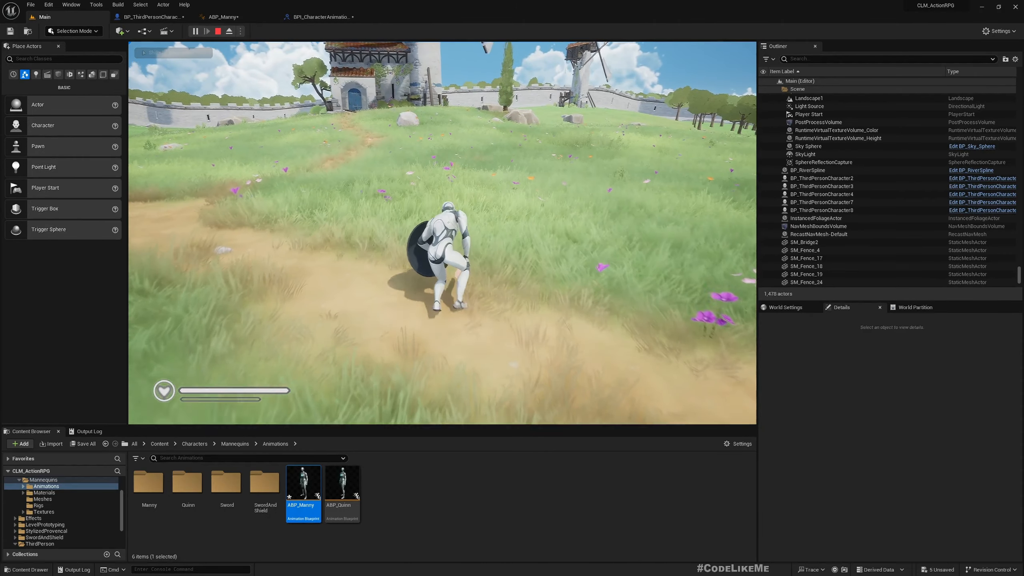
{"action": "key", "text": "d"}
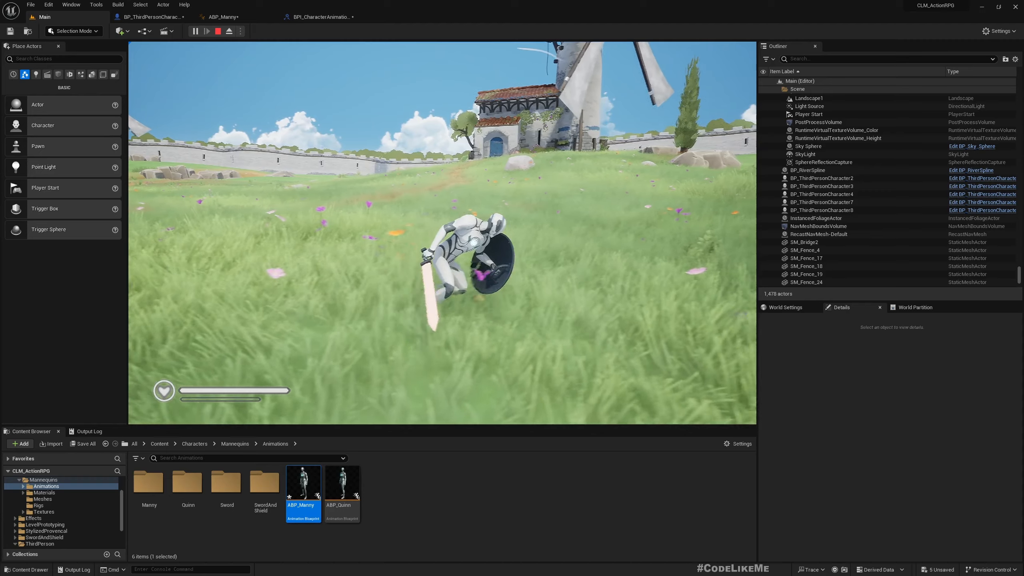
{"action": "key", "text": "Escape"}
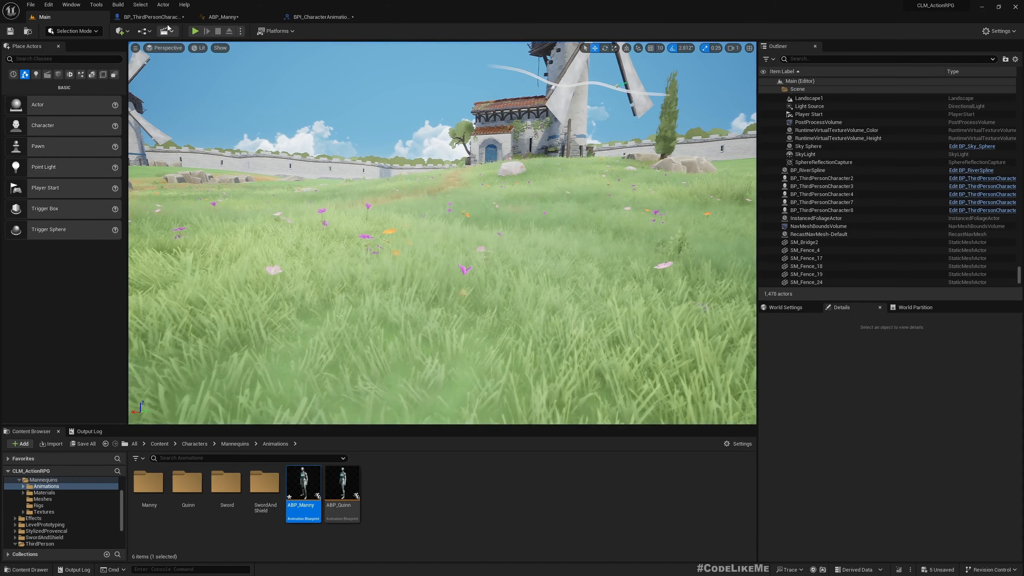
Inspect the Locomotion and Main States state machines in ABP_Manny's AnimGraph, including the Locomotion state inside Main States.
{"action": "left_click", "coordinate": [222, 16]}
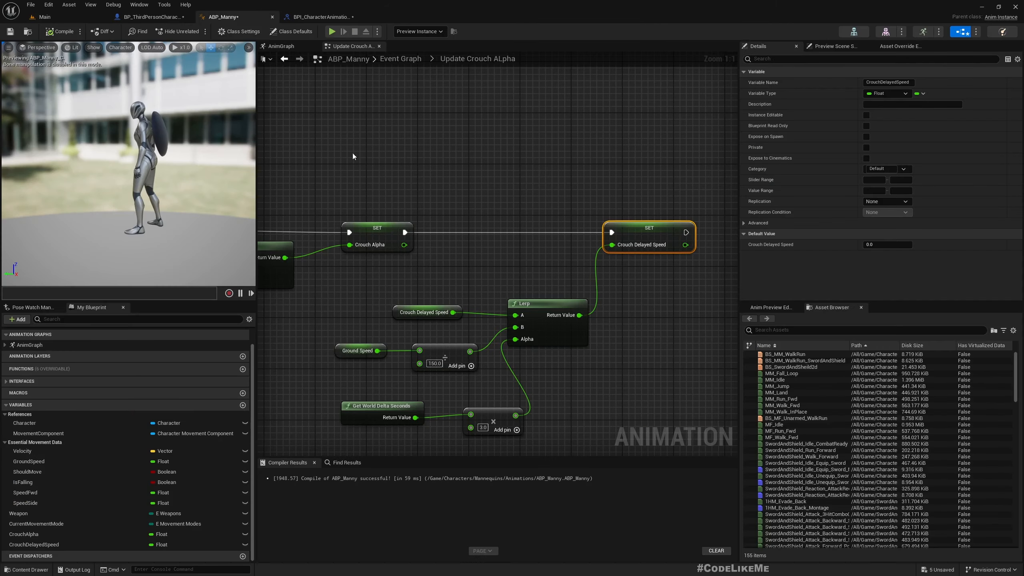
{"action": "left_click", "coordinate": [279, 47]}
{"action": "scroll", "coordinate": [420, 201], "scroll_direction": "up", "scroll_amount": 3}
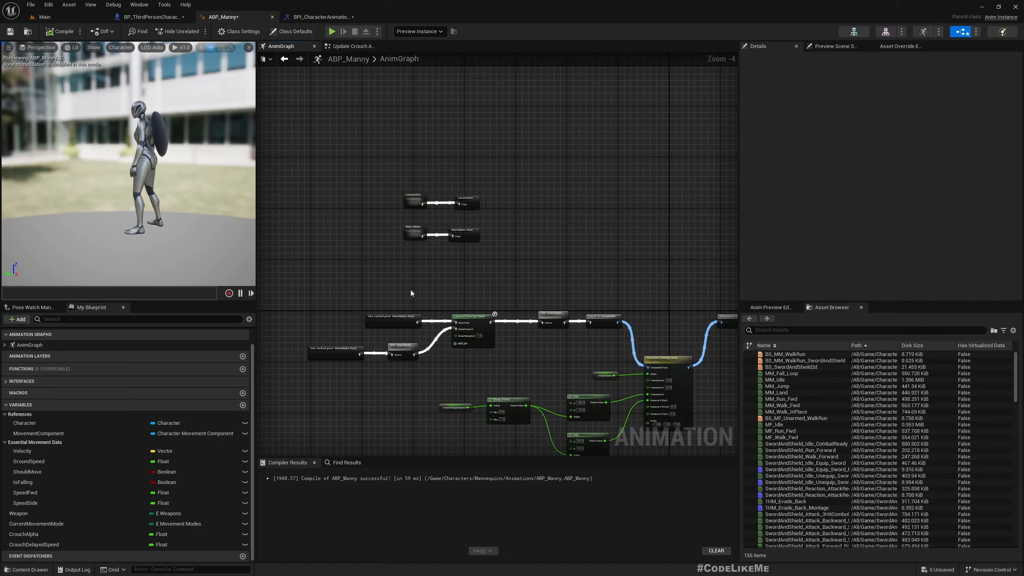
{"action": "double_click", "coordinate": [419, 201]}
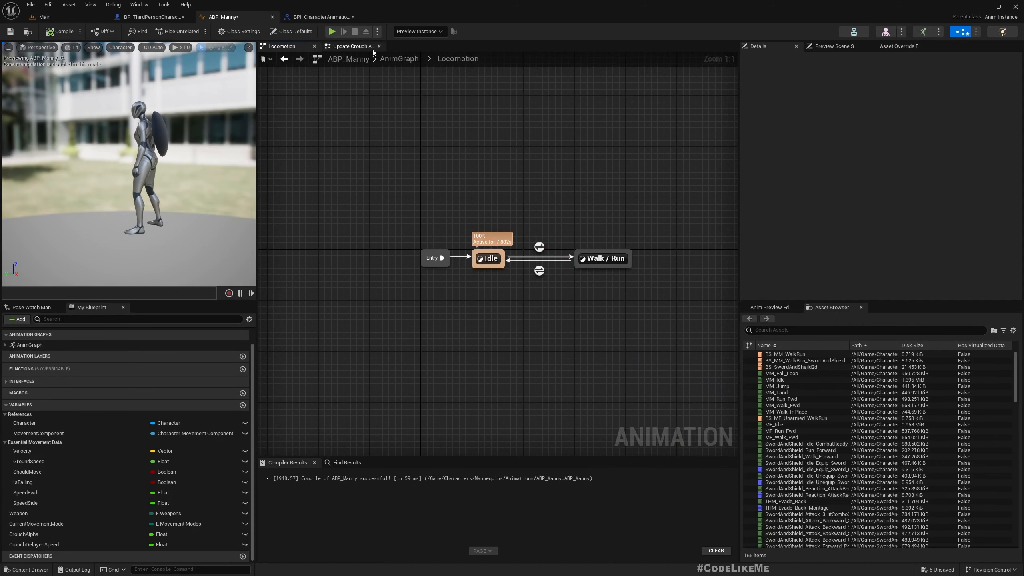
{"action": "left_click", "coordinate": [400, 60]}
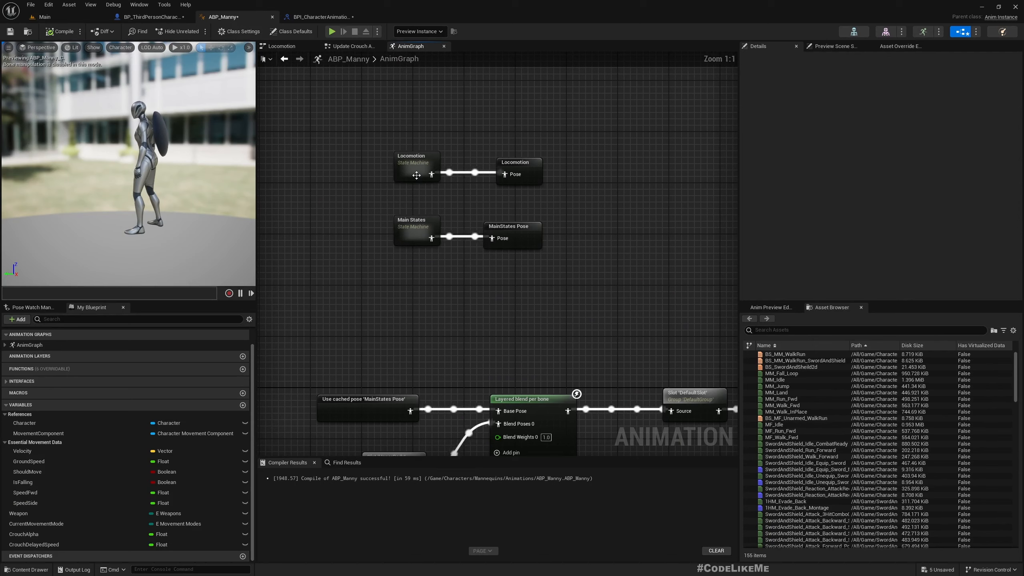
{"action": "left_click", "coordinate": [416, 175]}
{"action": "double_click", "coordinate": [410, 223]}
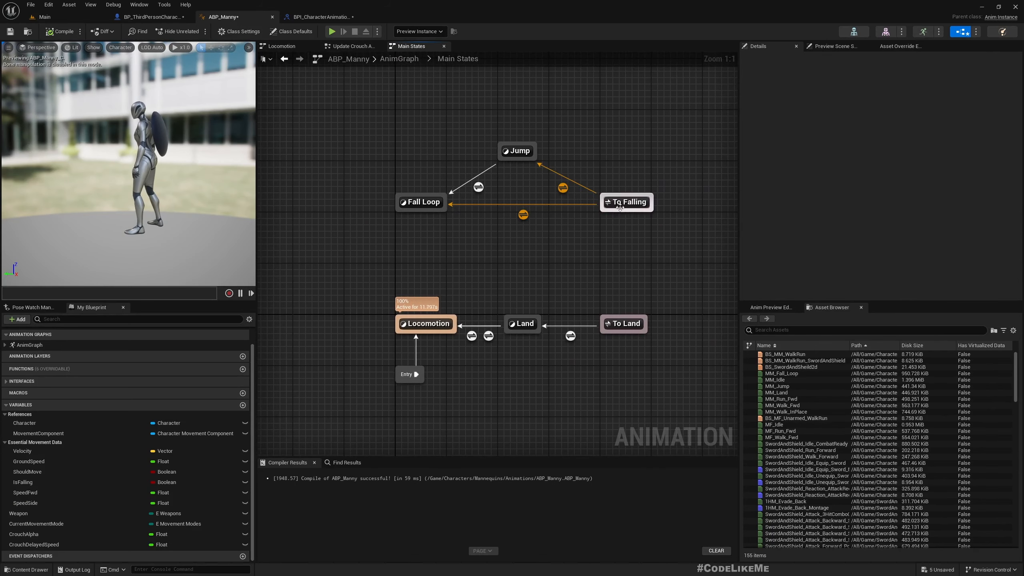
{"action": "double_click", "coordinate": [426, 323]}
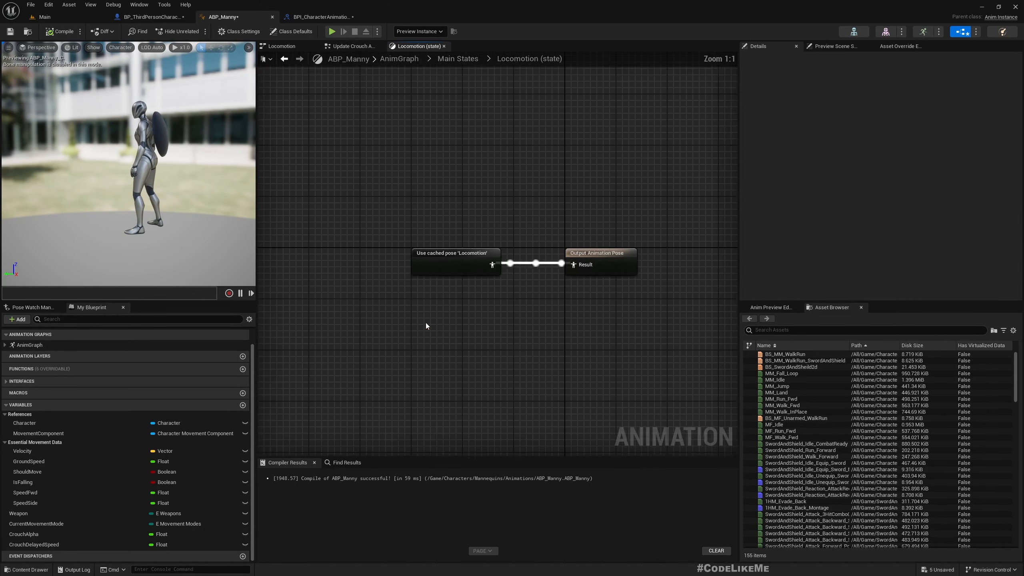
{"action": "left_click", "coordinate": [399, 59]}
Open the BS_SwordAndSheild2d blend space used in the Walk / Run state of the Locomotion state machine.
{"action": "scroll", "coordinate": [326, 170], "scroll_direction": "up", "scroll_amount": 6}
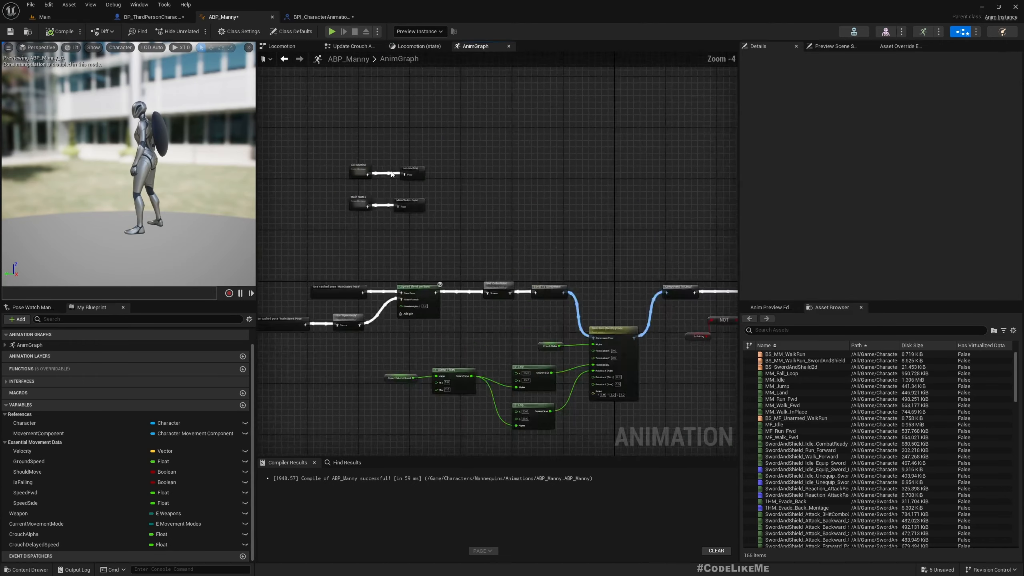
{"action": "double_click", "coordinate": [326, 170]}
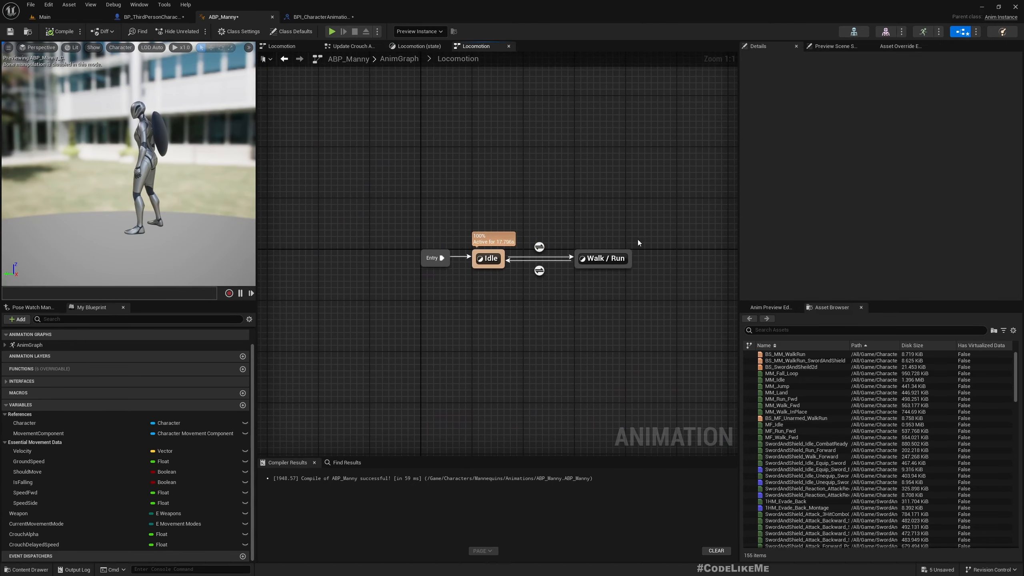
{"action": "double_click", "coordinate": [604, 258]}
{"action": "scroll", "coordinate": [467, 303], "scroll_direction": "up", "scroll_amount": 2}
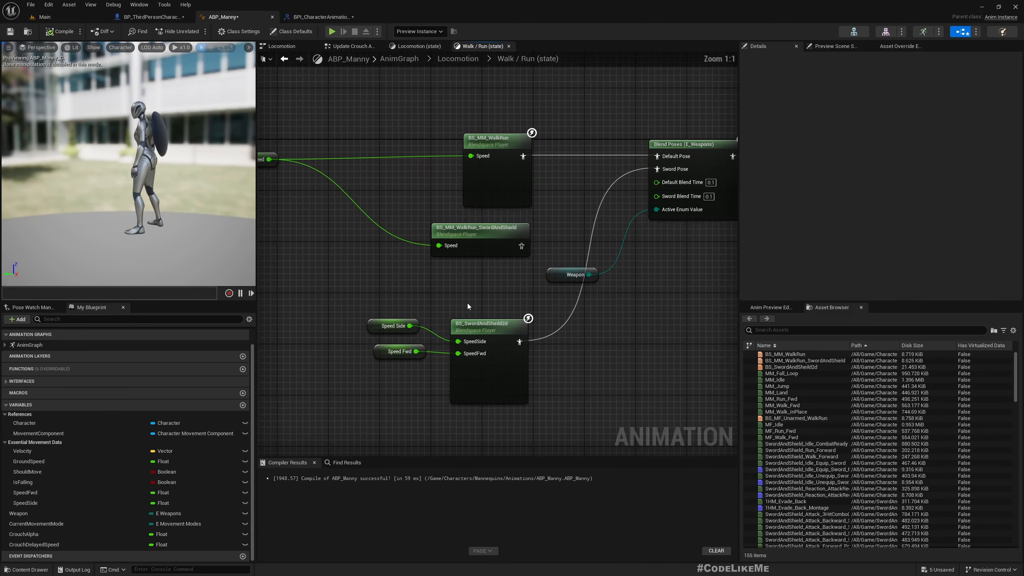
{"action": "right_click_drag", "start_coordinate": [488, 285], "coordinate": [456, 268]}
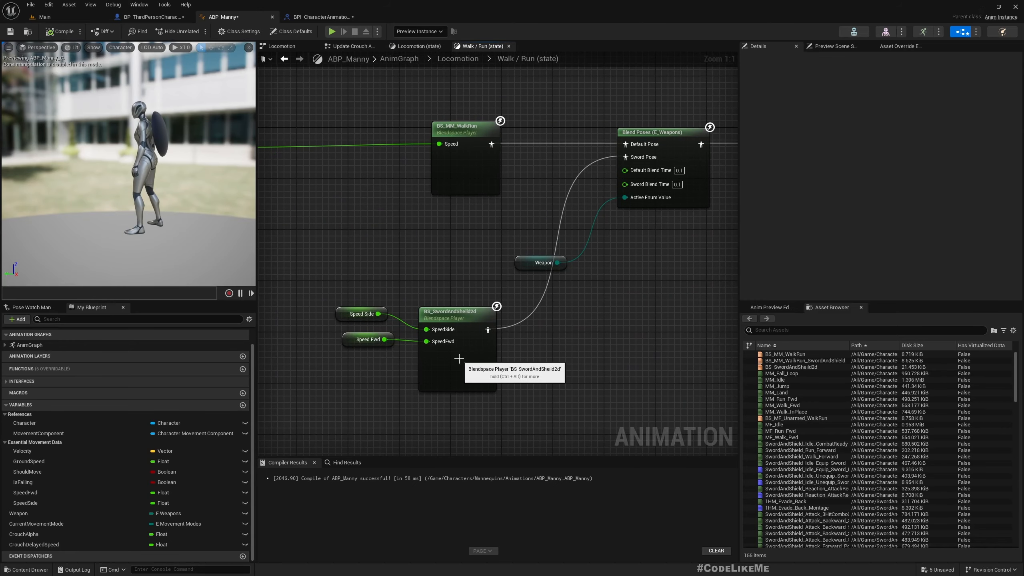
{"action": "double_click", "coordinate": [459, 359]}
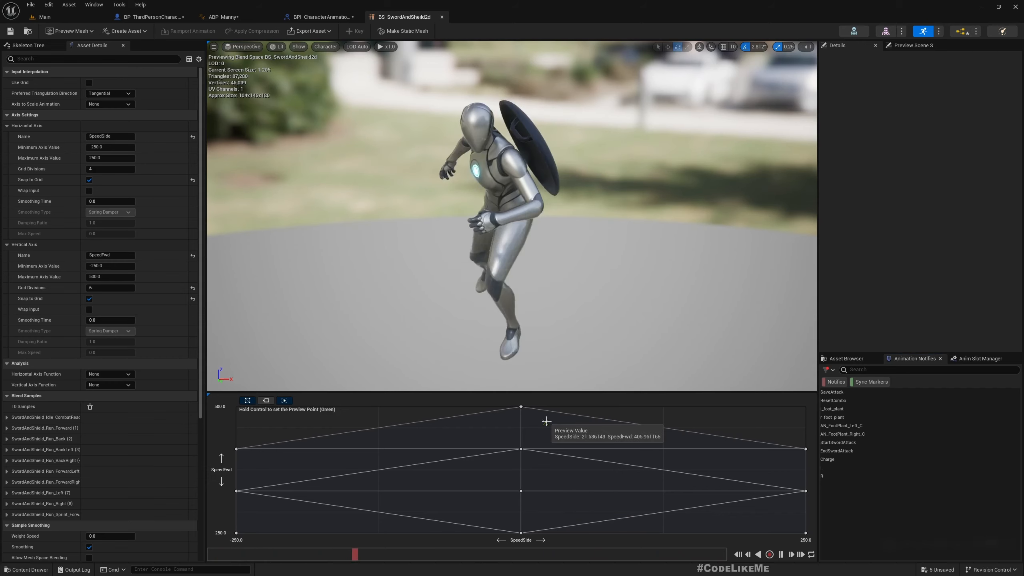
Locate the animation of the forward sample at SpeedFwd 250 and add it as another blend space sample at SpeedSide 0, SpeedFwd 125.
{"action": "right_click", "coordinate": [521, 449]}
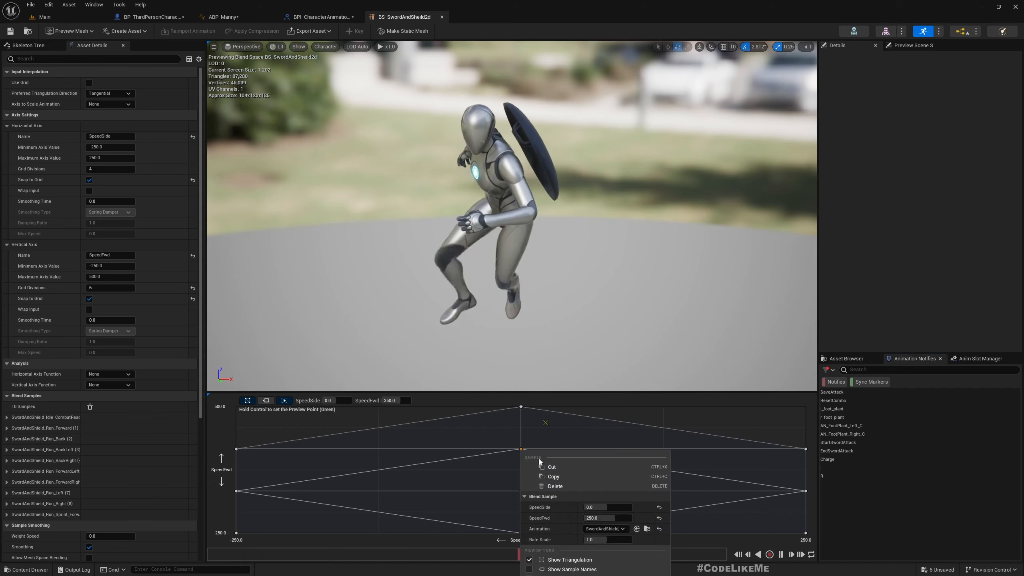
{"action": "left_click", "coordinate": [647, 529]}
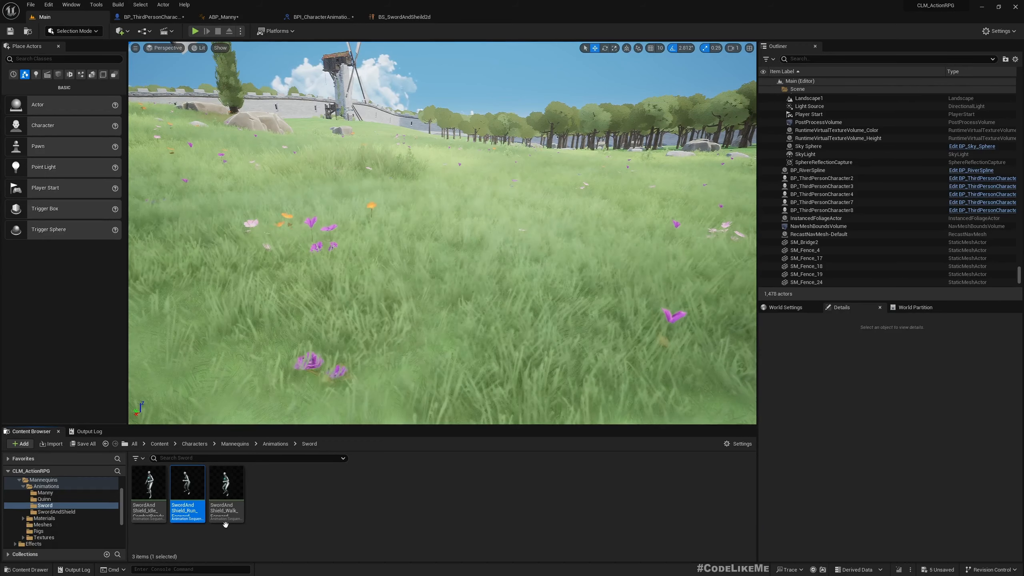
{"action": "left_click", "coordinate": [403, 16]}
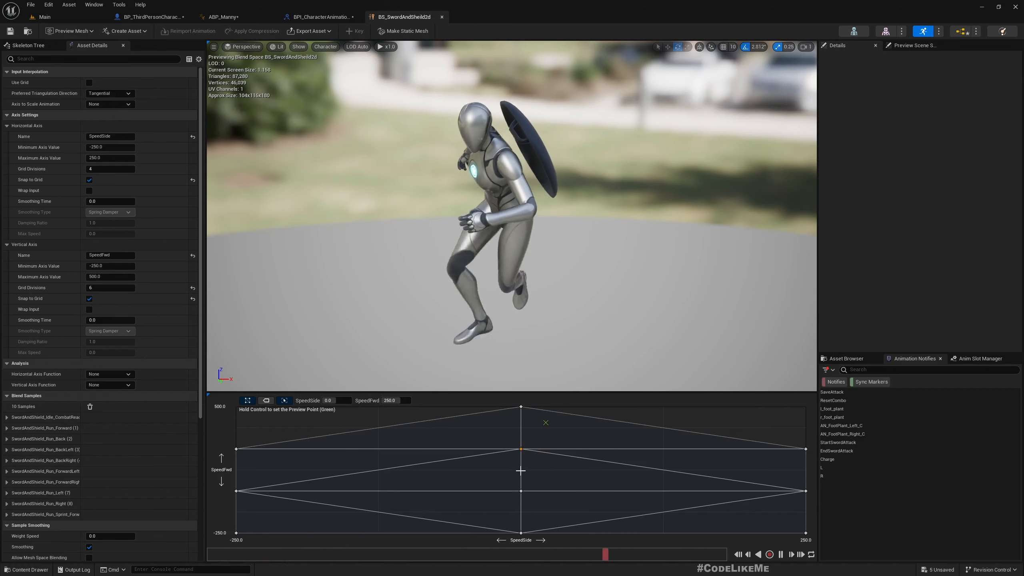
{"action": "left_click", "coordinate": [78, 20]}
{"action": "left_click_drag", "start_coordinate": [188, 487], "coordinate": [405, 18]}
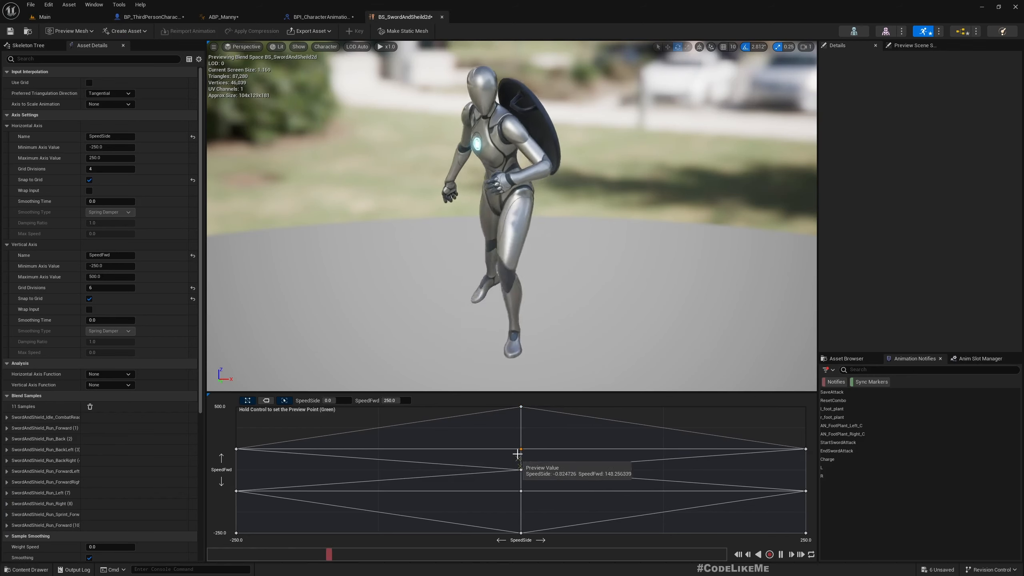
{"action": "left_click_drag", "start_coordinate": [521, 468], "coordinate": [520, 469]}
Set the Rate Scale of the blend sample at SpeedFwd 125 to 0.5.
{"action": "right_click", "coordinate": [521, 469]}
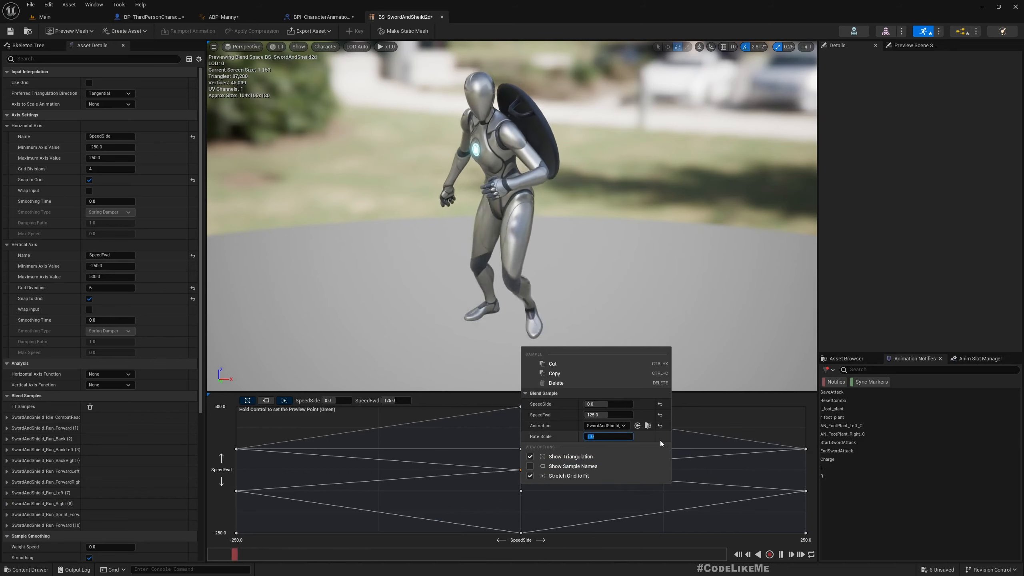
{"action": "type", "text": "0.5"}
{"action": "key", "text": "Return"}
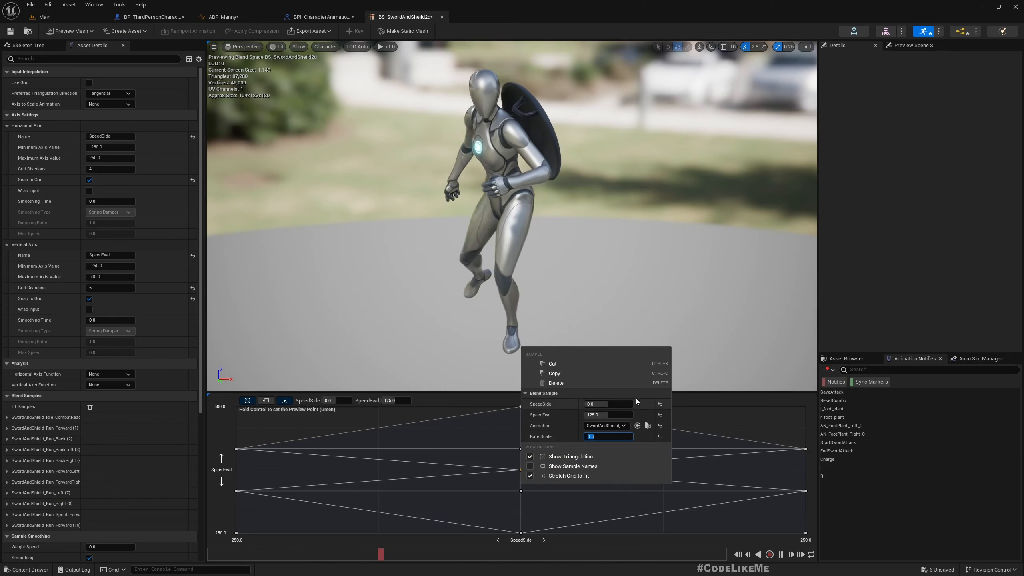
Play the Main level full screen and check the slow crouched movement with sword and shield equipped and with the weapon sheathed.
{"action": "left_click", "coordinate": [46, 16]}
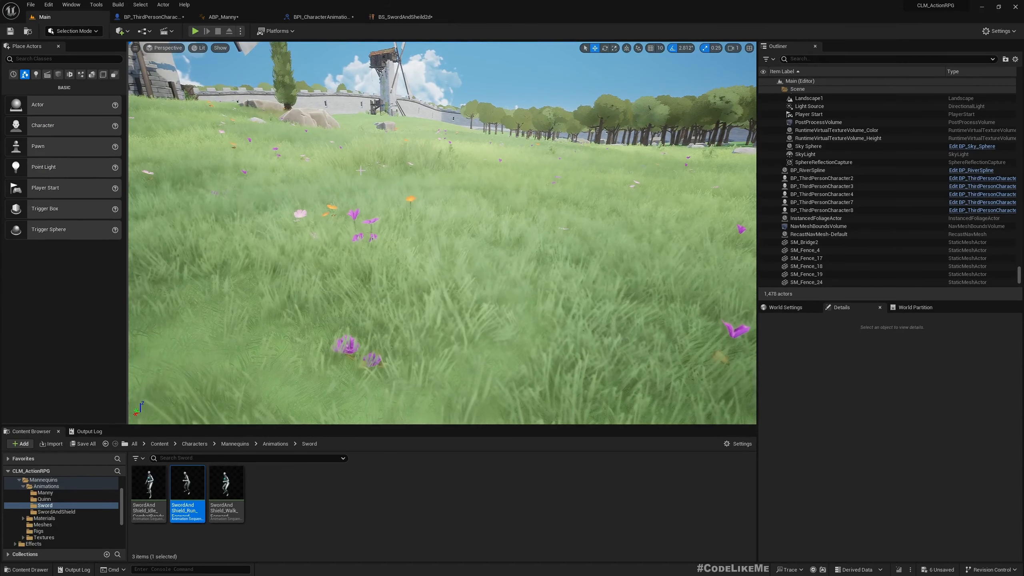
{"action": "key", "text": "F11"}
{"action": "key", "text": "alt+p"}
{"action": "key", "text": "w"}
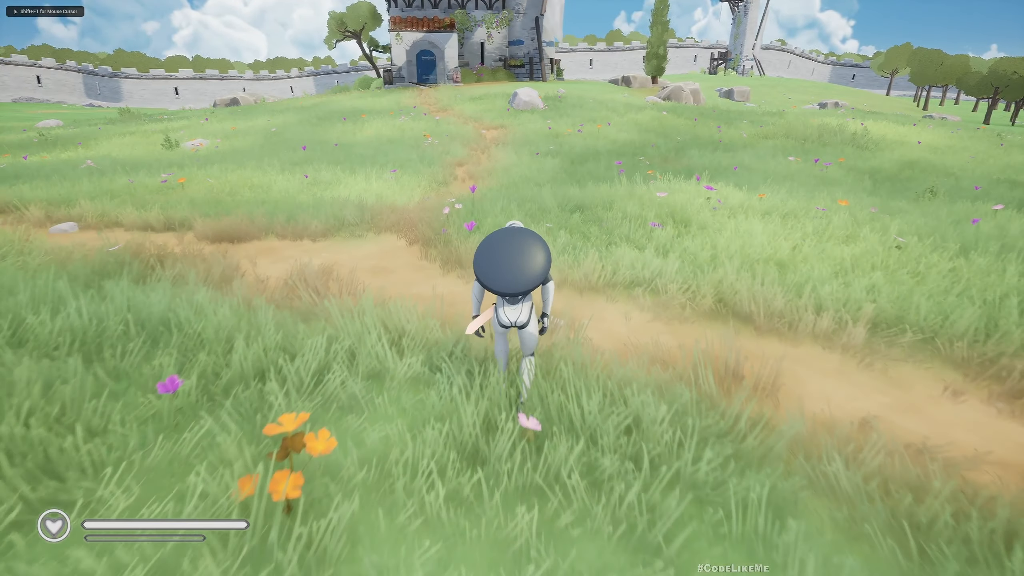
{"action": "key", "text": "1"}
{"action": "key", "text": "w"}
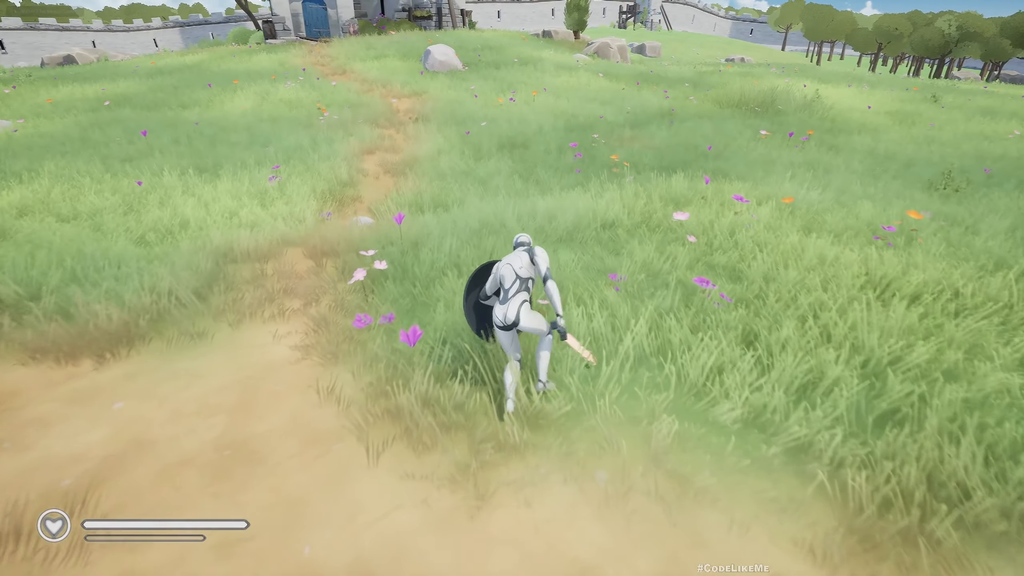
{"action": "key", "text": "d"}
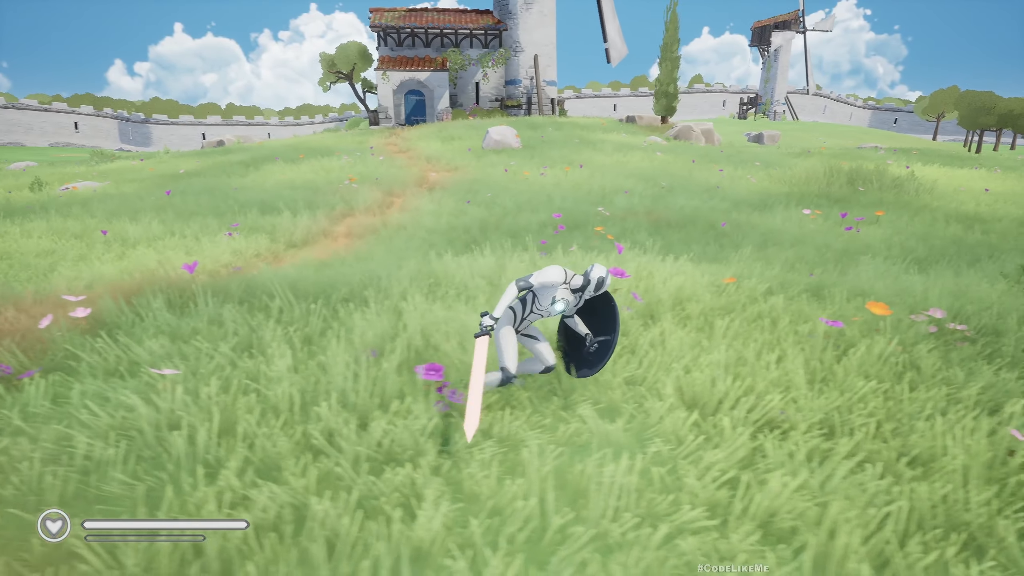
{"action": "key", "text": "w"}
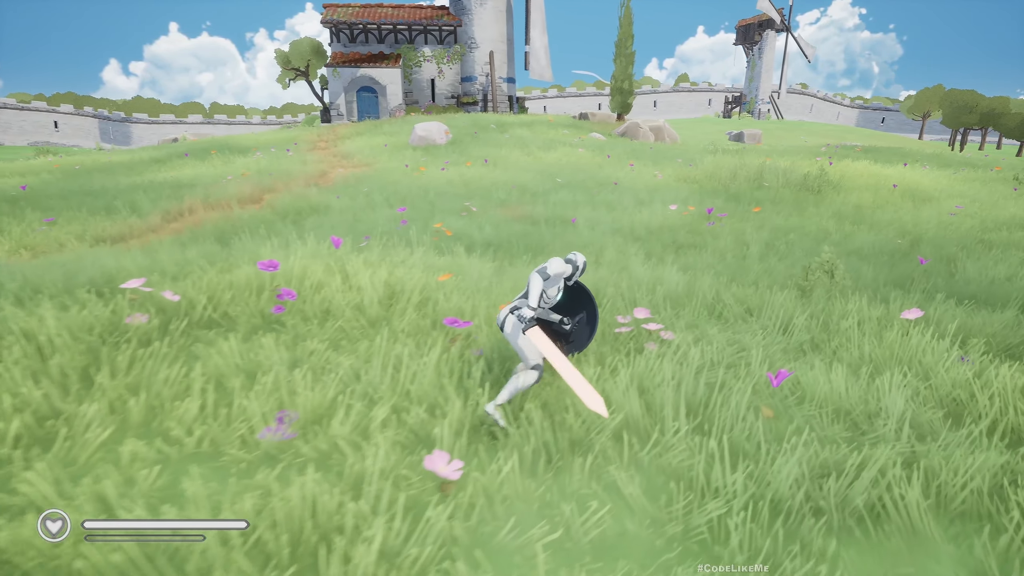
{"action": "key", "text": "w"}
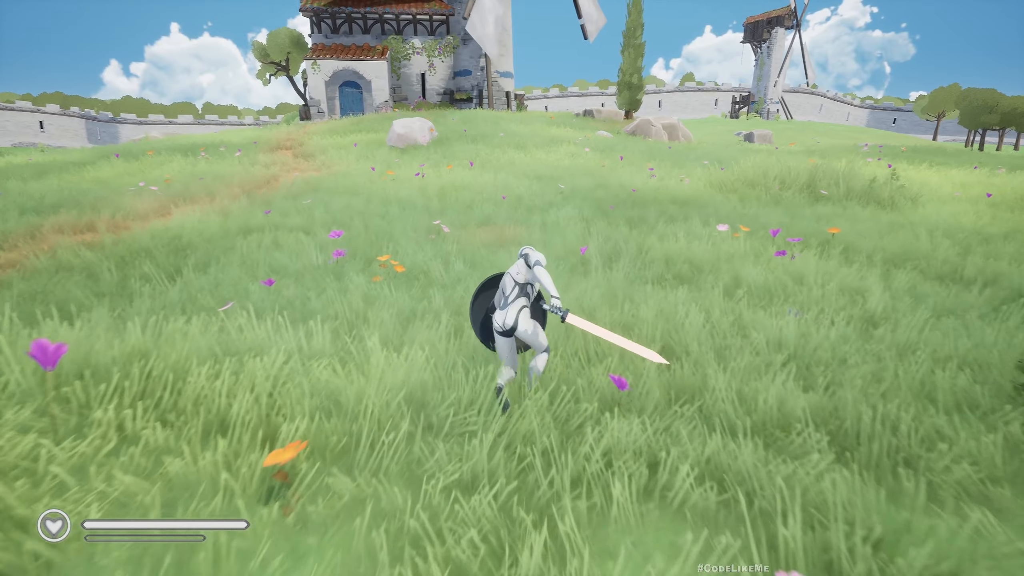
{"action": "key", "text": "w"}
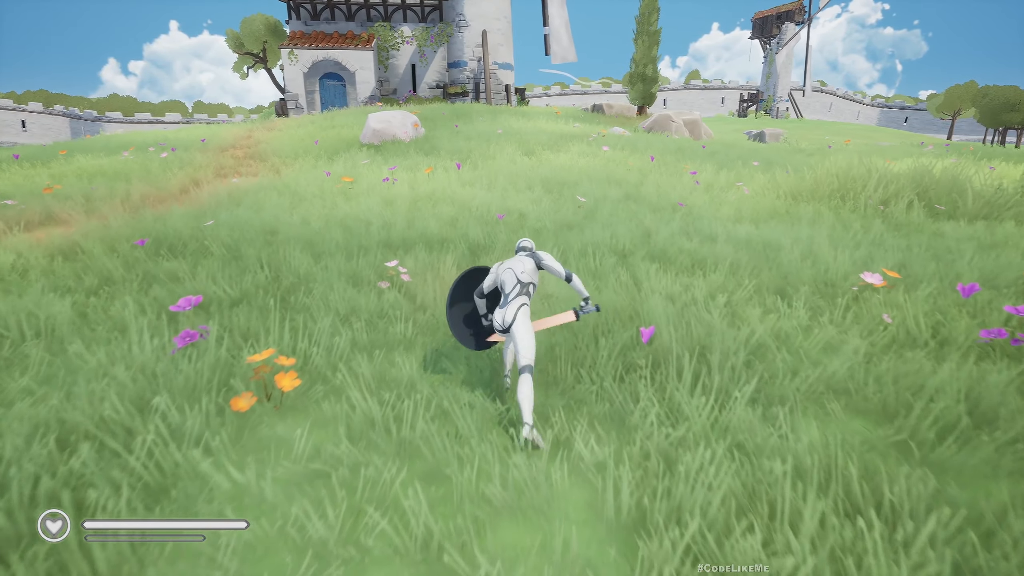
{"action": "key", "text": "w"}
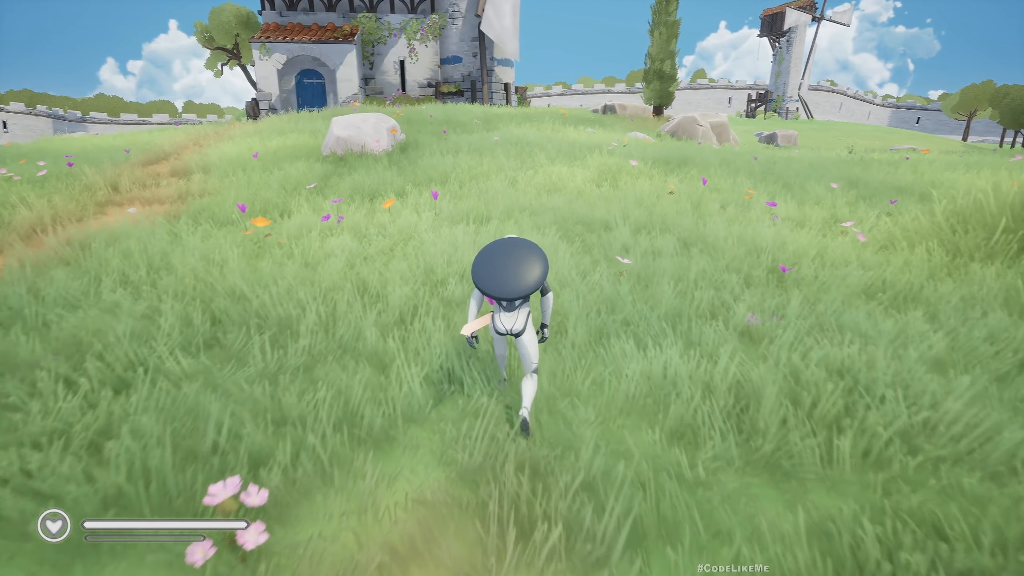
{"action": "key", "text": "c"}
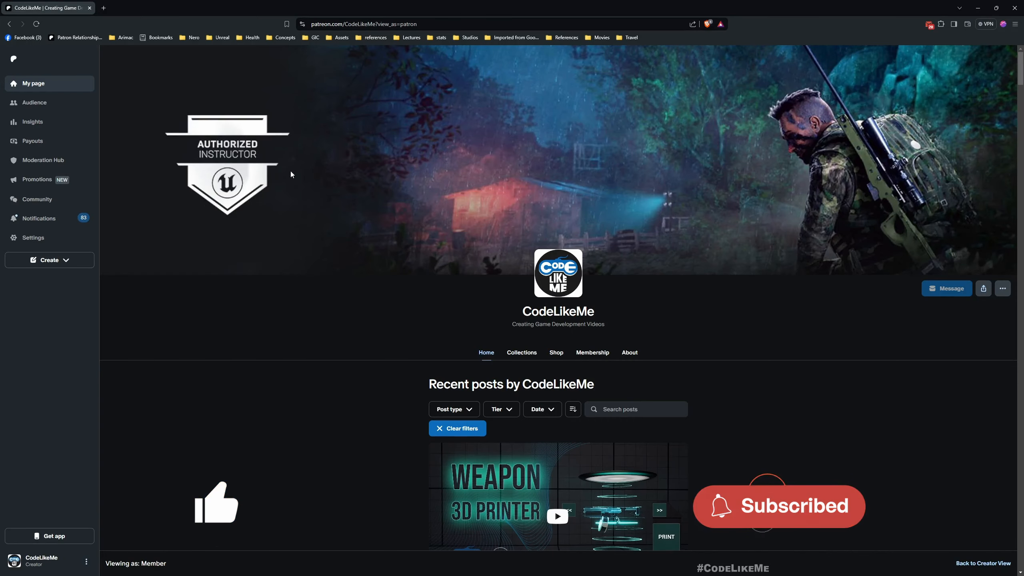
Switch to the web browser and look through the recent Action RPG posts on the CodeLikeMe Patreon page.
{"action": "scroll", "coordinate": [524, 295], "scroll_direction": "down", "scroll_amount": 15}
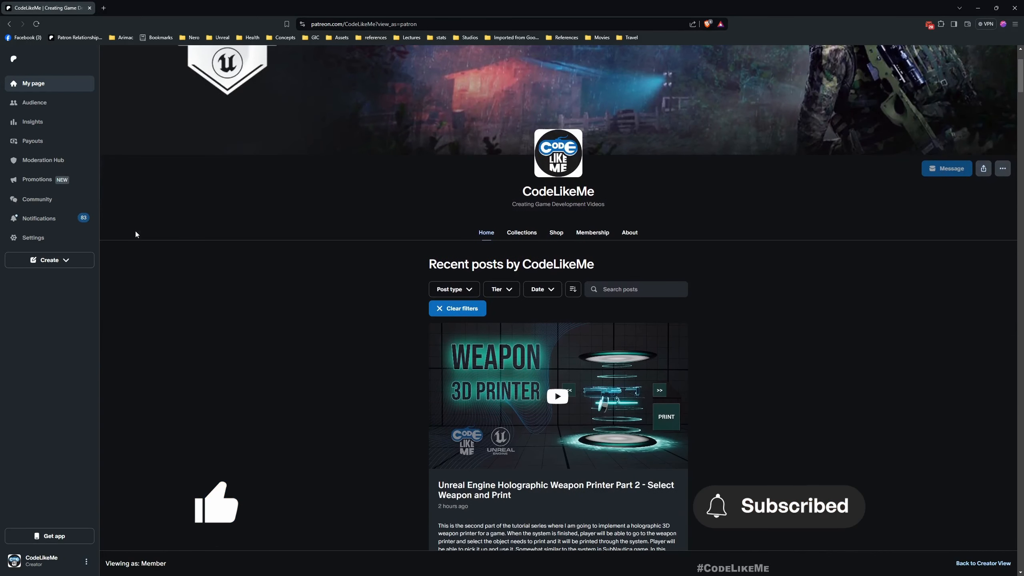
{"action": "scroll", "coordinate": [524, 296], "scroll_direction": "down", "scroll_amount": 20}
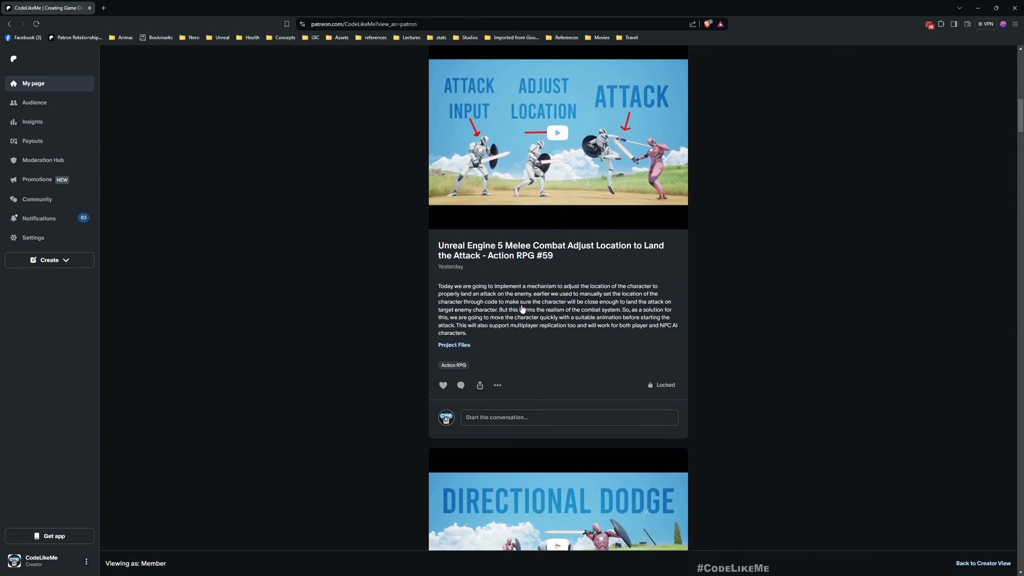
{"action": "scroll", "coordinate": [514, 322], "scroll_direction": "down", "scroll_amount": 15}
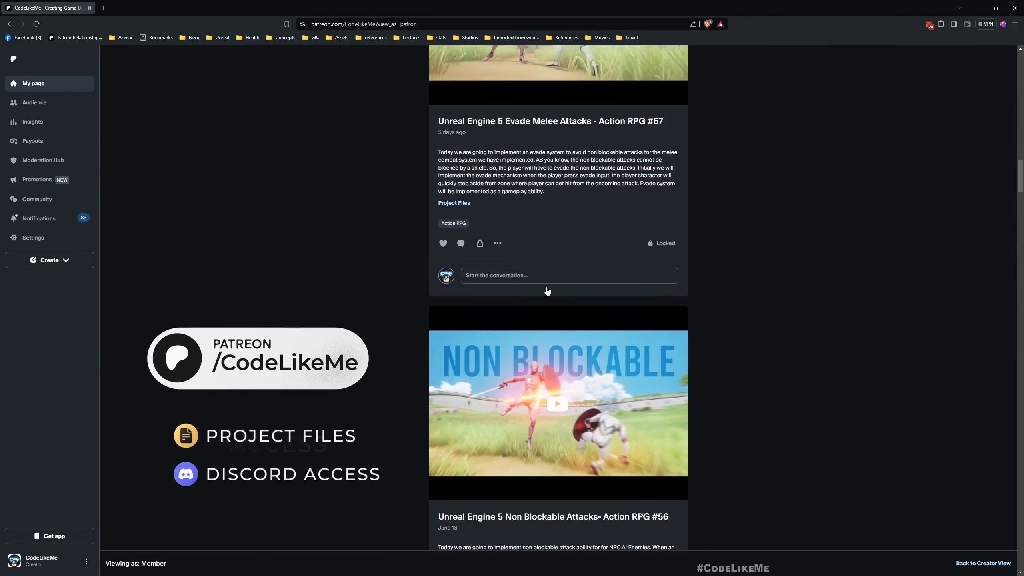
Browse the older Action RPG episode posts on the CodeLikeMe Patreon page, from #56 back to #46.
{"action": "scroll", "coordinate": [572, 266], "scroll_direction": "down", "scroll_amount": 20}
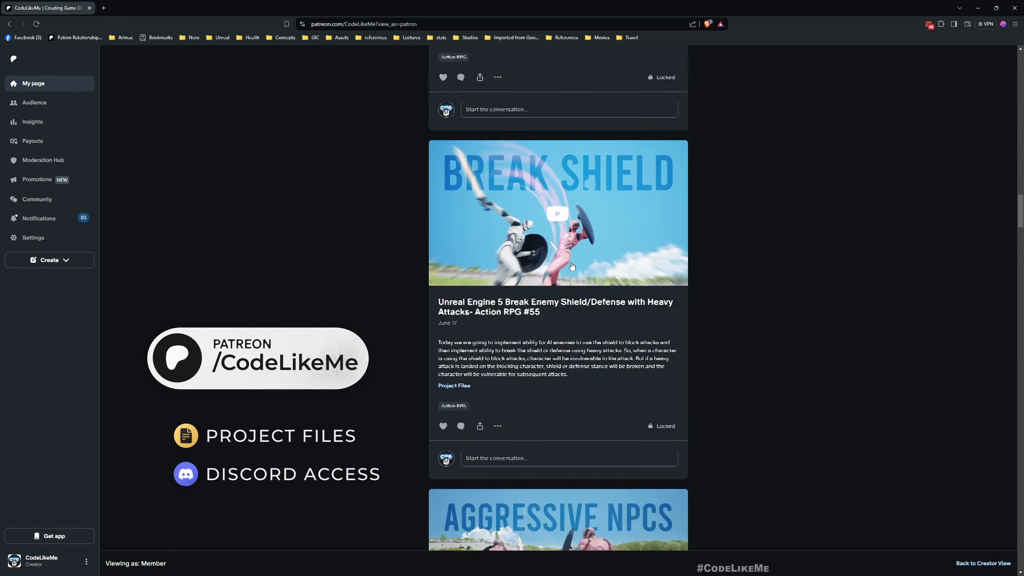
{"action": "scroll", "coordinate": [571, 260], "scroll_direction": "down", "scroll_amount": 5}
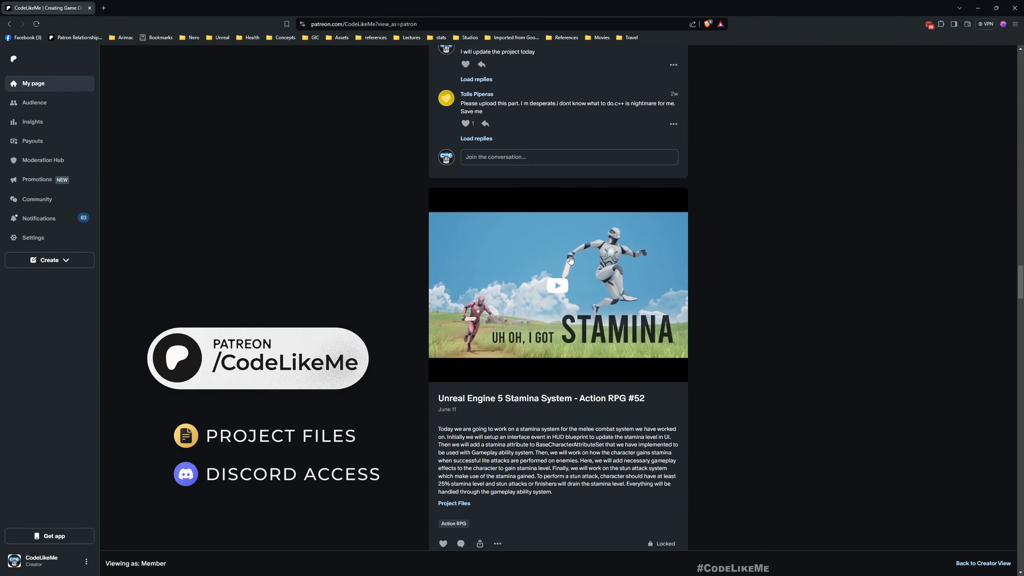
{"action": "scroll", "coordinate": [571, 260], "scroll_direction": "down", "scroll_amount": 18}
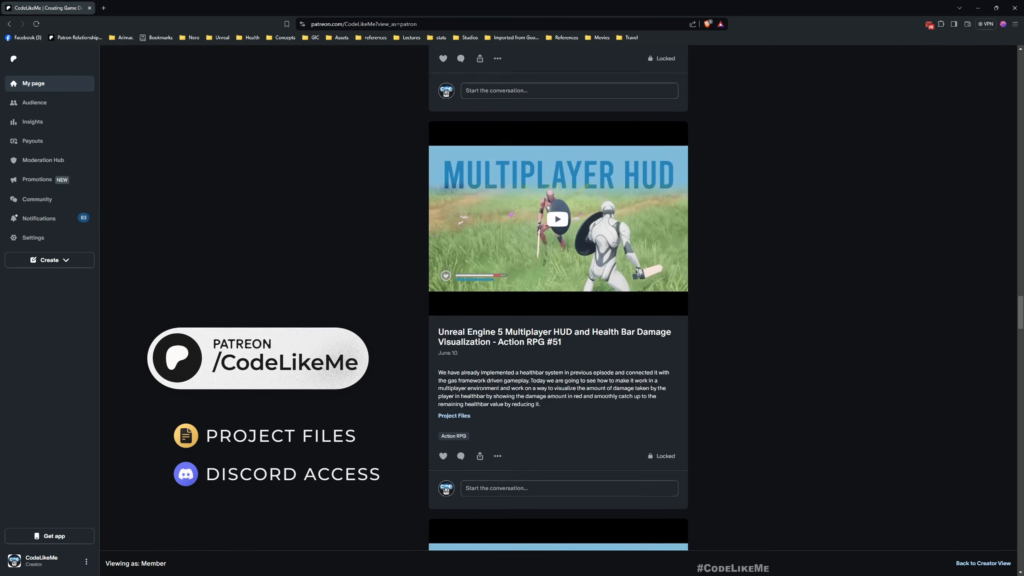
{"action": "scroll", "coordinate": [571, 264], "scroll_direction": "down", "scroll_amount": 15}
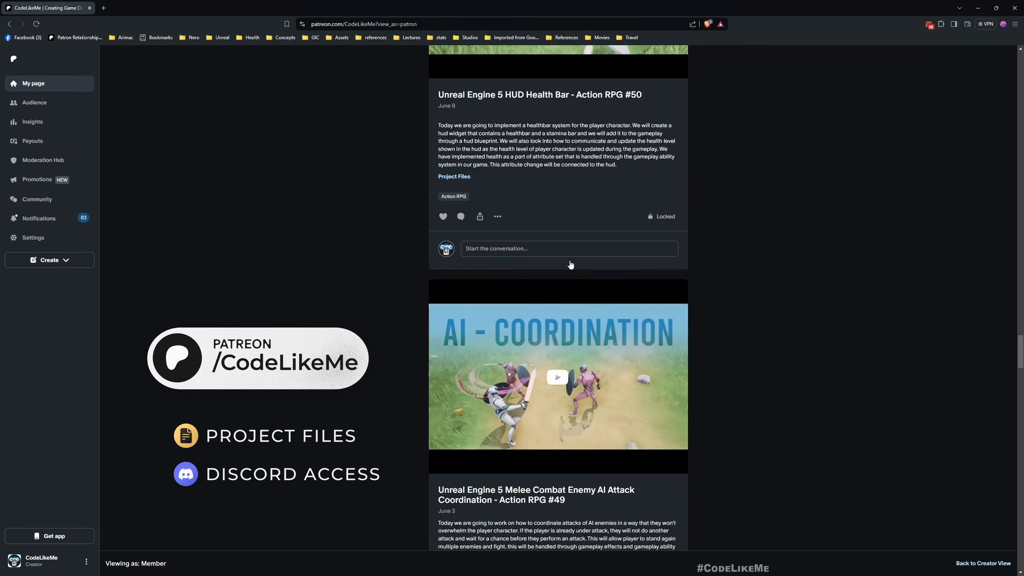
{"action": "scroll", "coordinate": [570, 264], "scroll_direction": "down", "scroll_amount": 20}
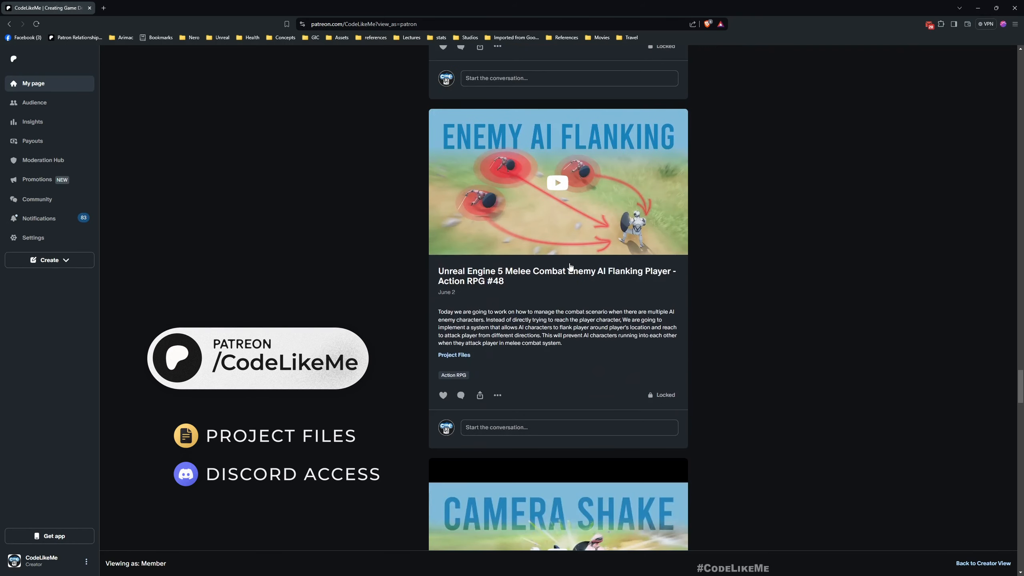
{"action": "scroll", "coordinate": [570, 267], "scroll_direction": "down", "scroll_amount": 17}
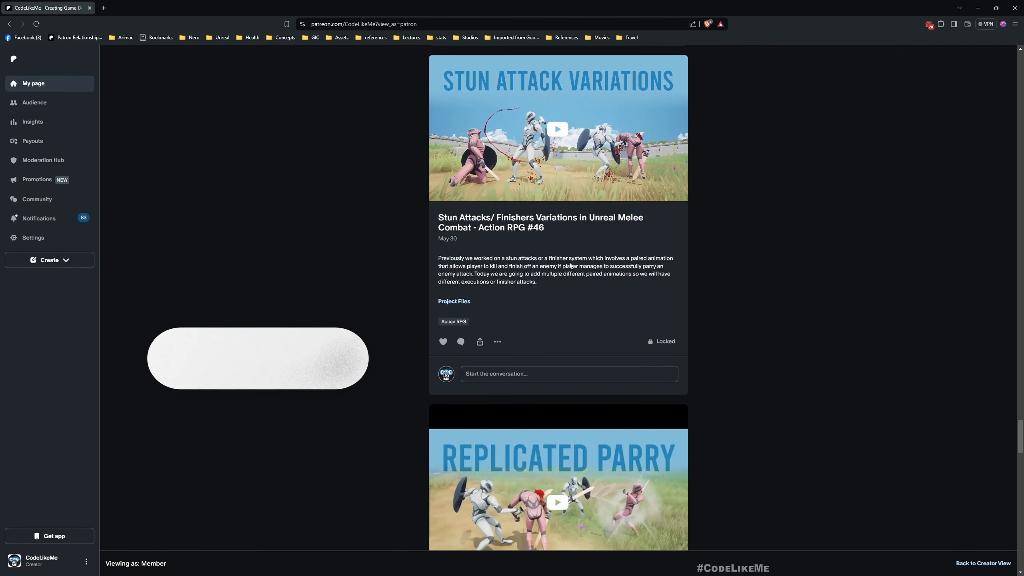